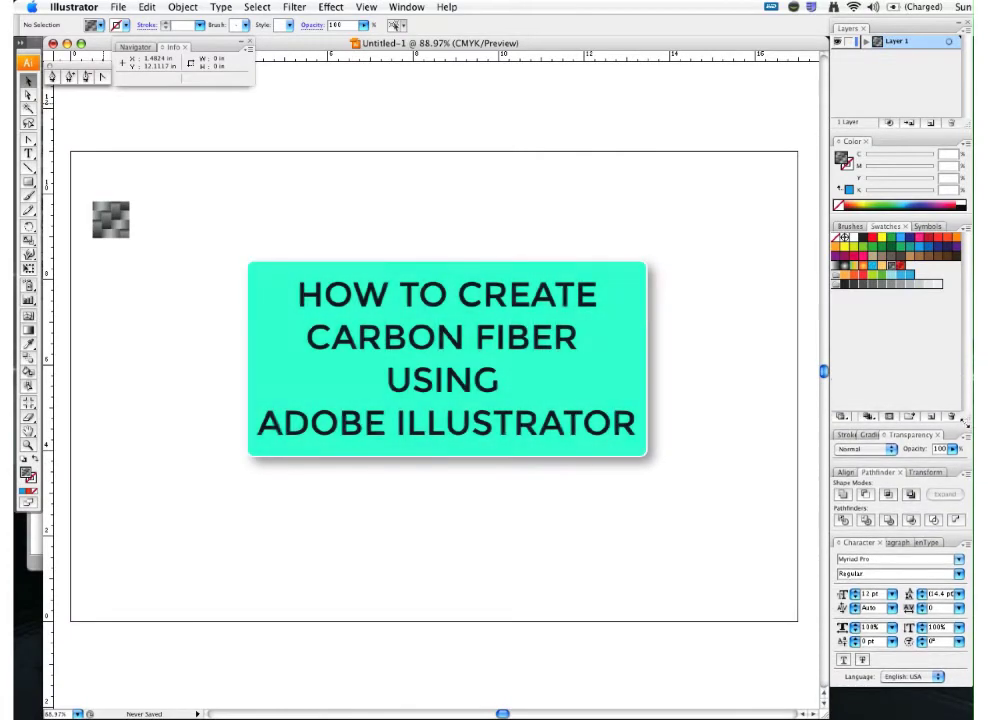
Frame the woven gradient tile at 200% zoom in the upper left of the view.
left_click_drag(968, 392, 964, 452)
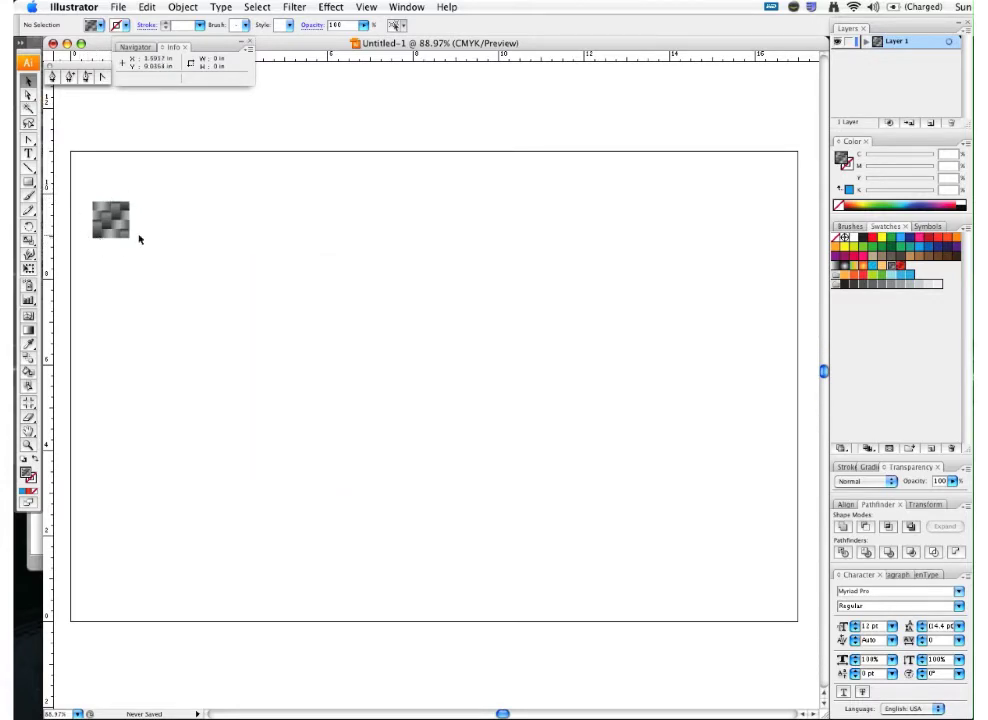
left_click_drag(78, 180, 200, 272)
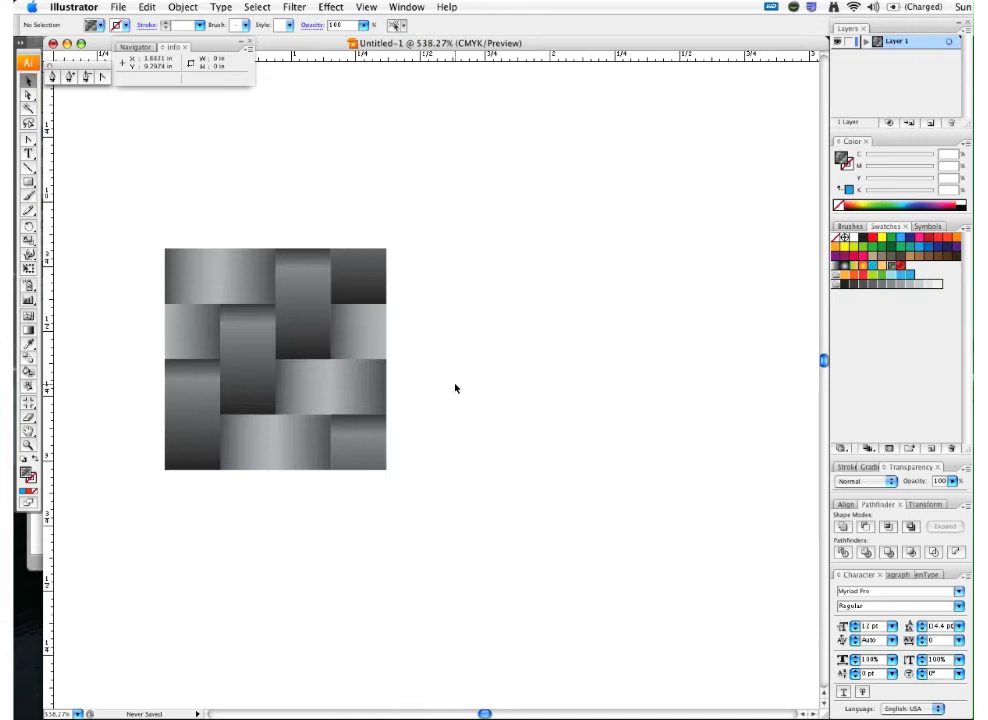
key("p")
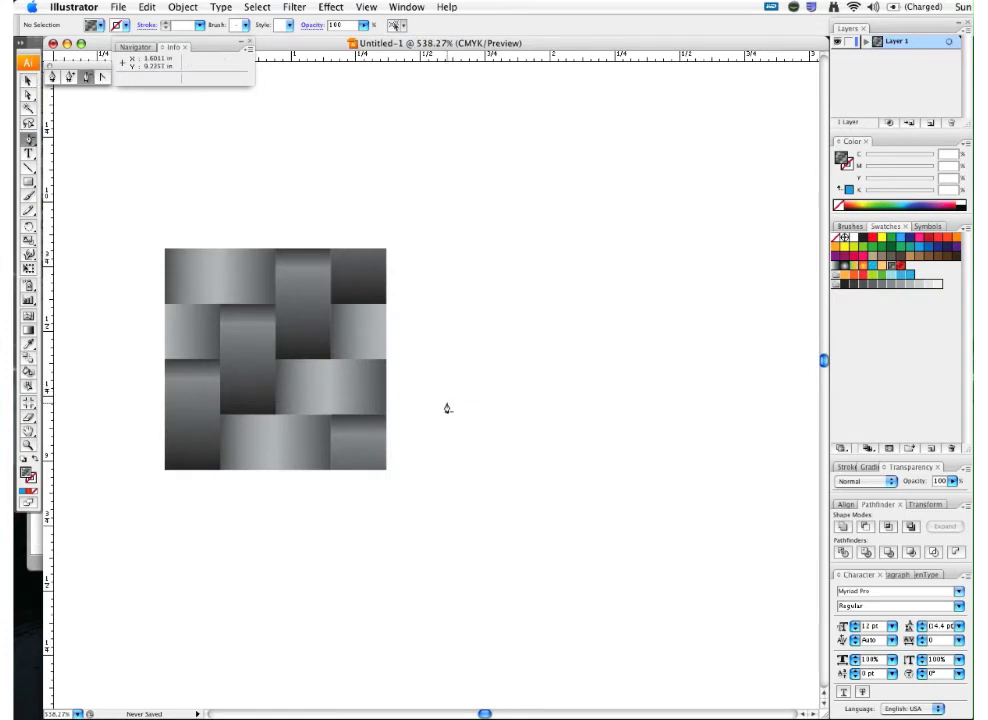
key("super+minus")
key("super+minus")
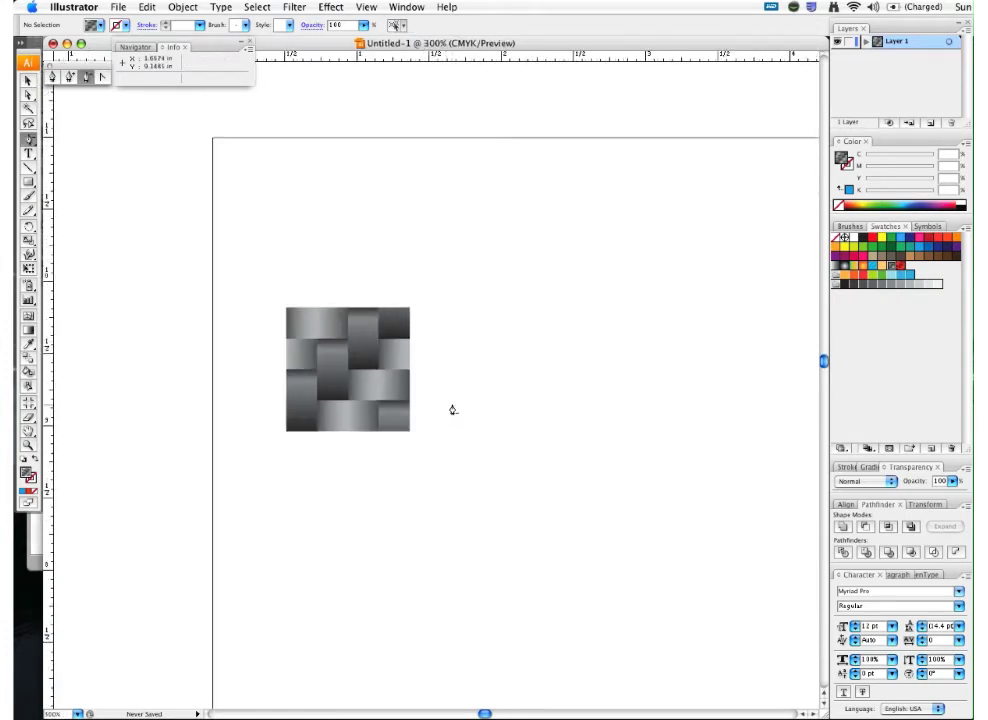
left_click_drag(451, 402, 346, 375)
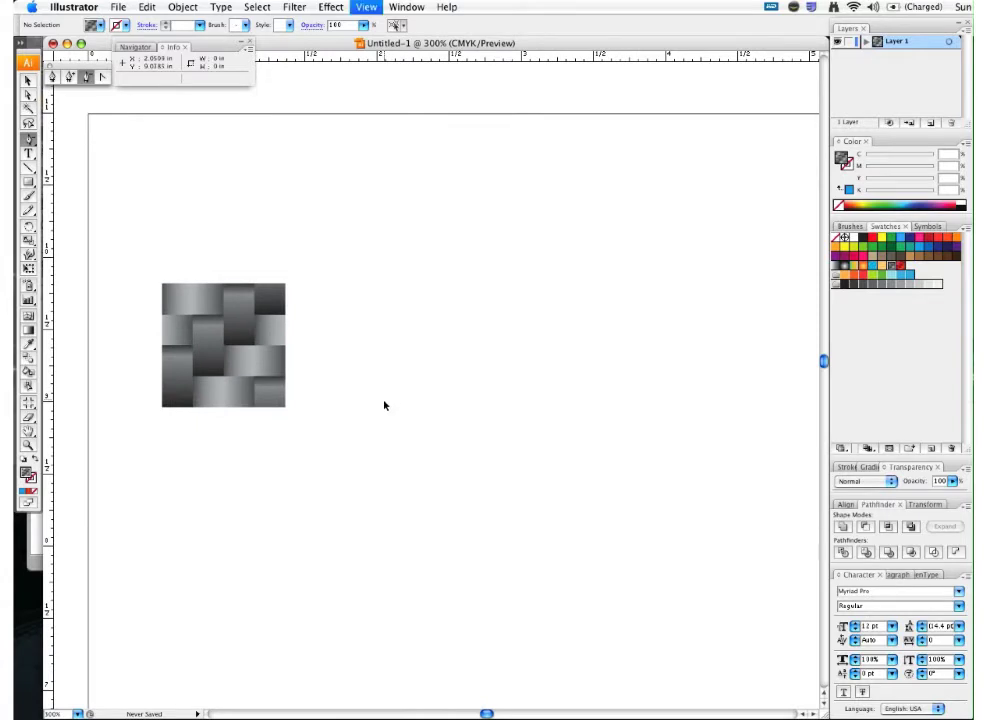
key("super+minus")
left_click_drag(423, 409, 249, 313)
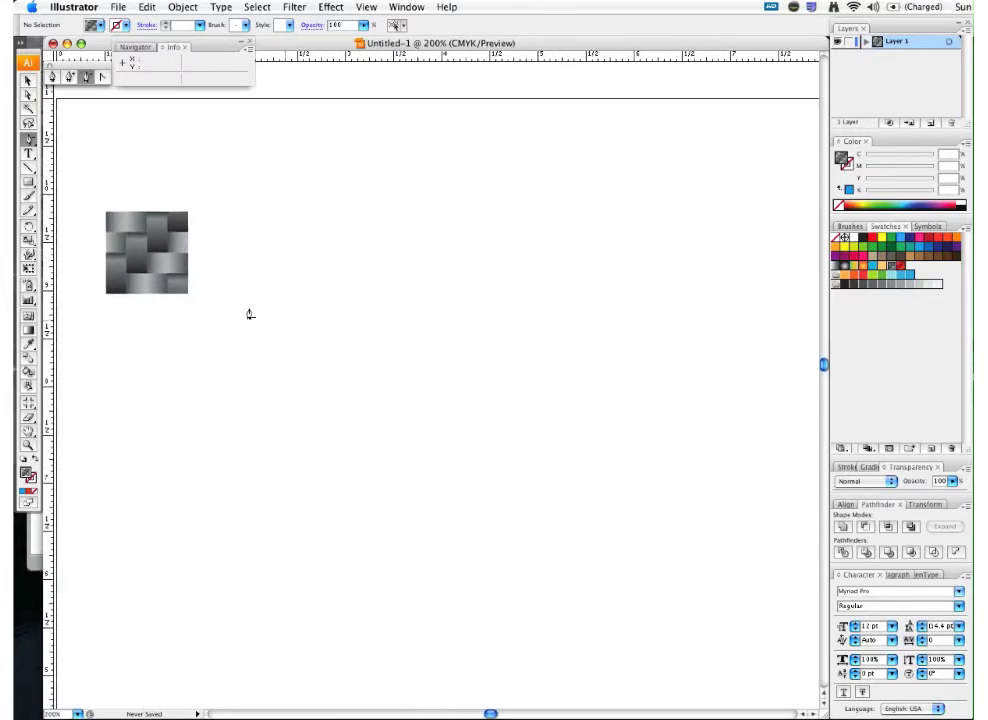
key("v")
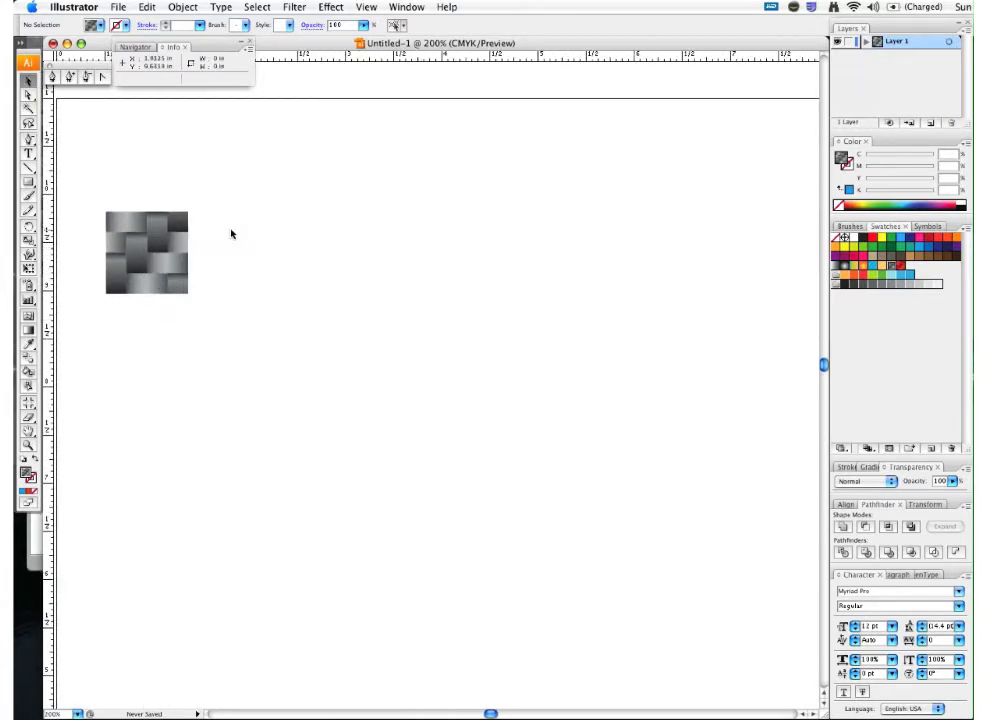
Draw a square with a white fill and black outline, then move it beside the weave tile.
left_click(29, 184)
left_click_drag(300, 312, 480, 434)
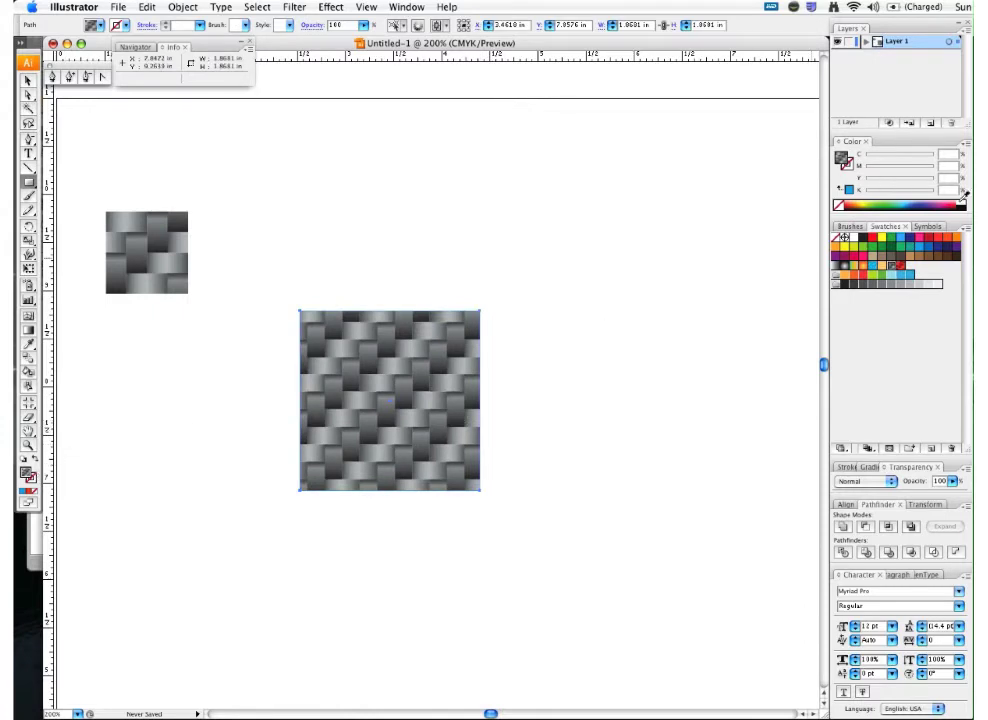
left_click(963, 201)
left_click(964, 196)
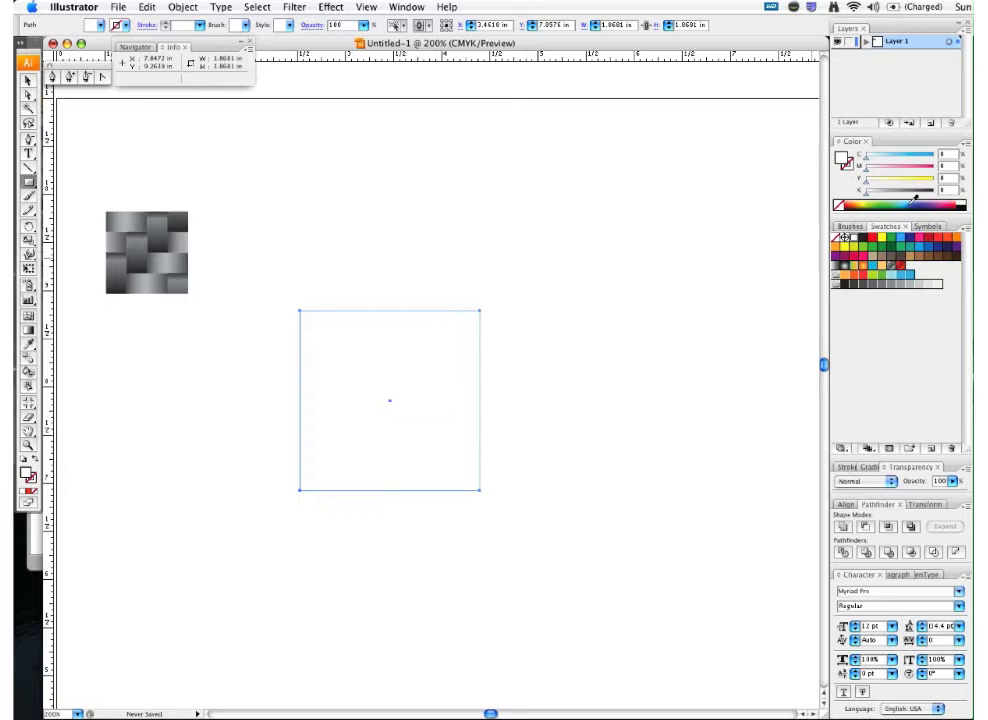
left_click(31, 480)
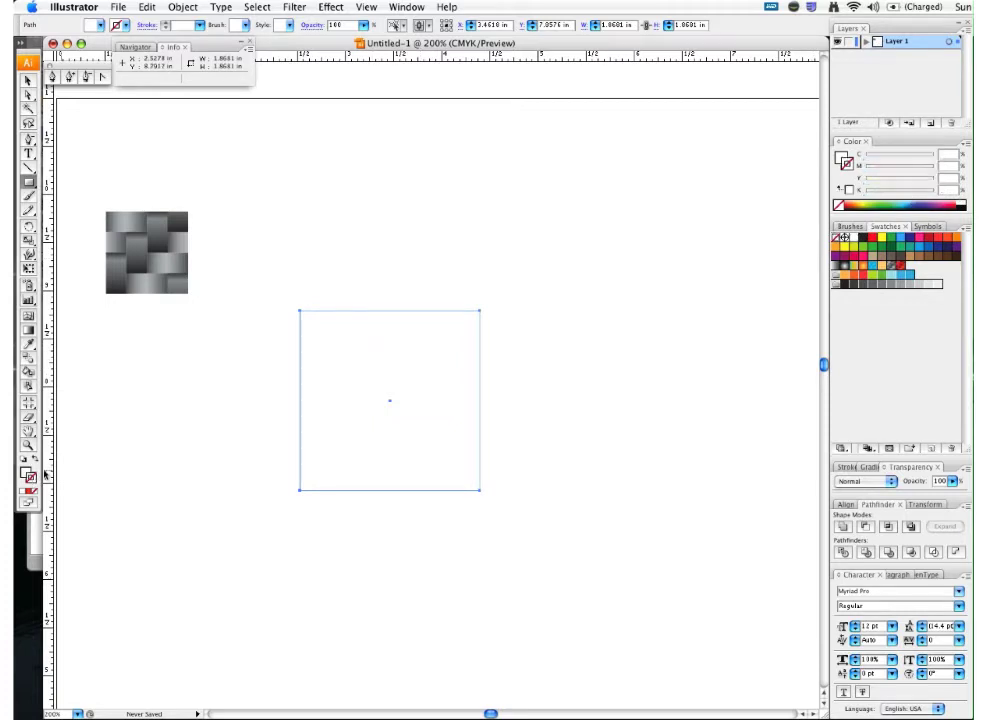
left_click(963, 201)
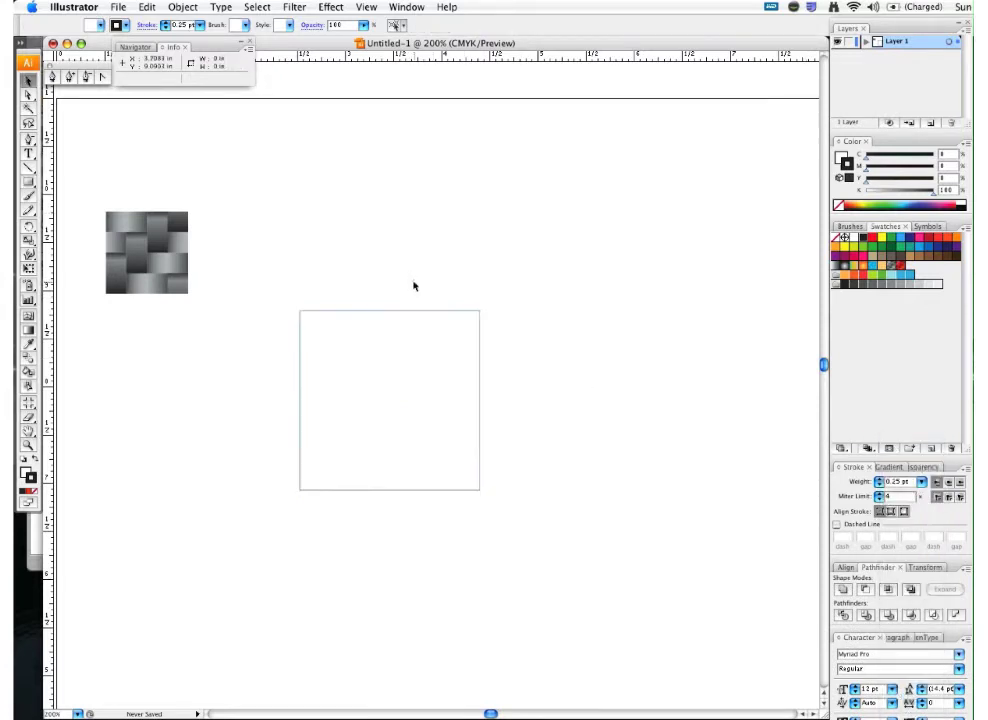
left_click_drag(414, 316, 385, 216)
left_click(275, 256)
Draw a vertical line on the square's left edge and copy it to the right edge.
key("ctrl+space")
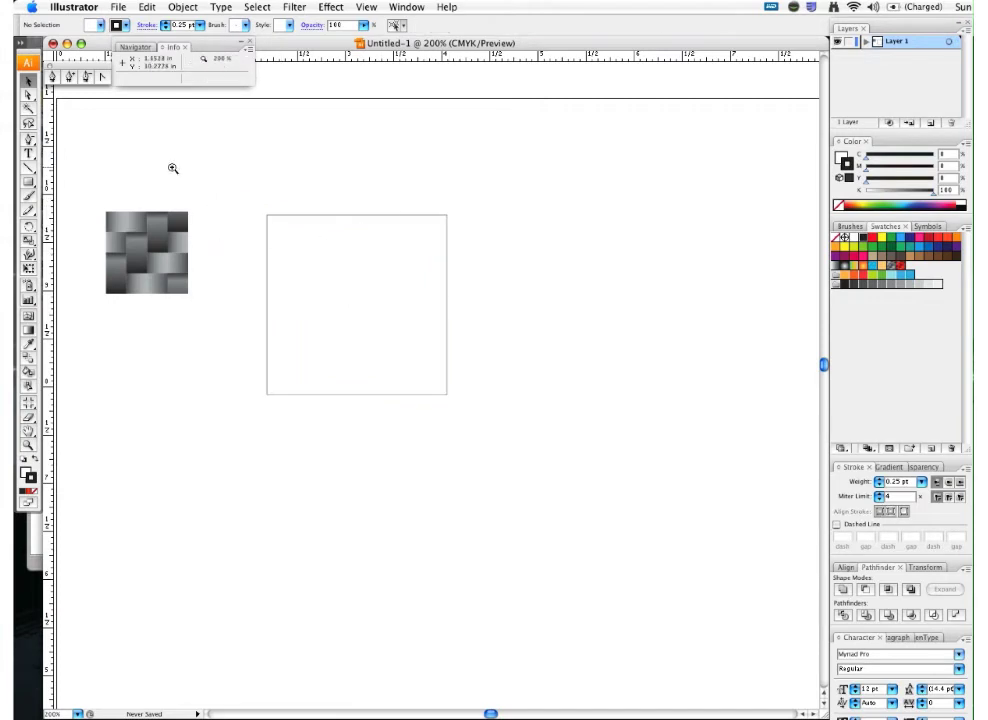
left_click_drag(84, 159, 560, 510)
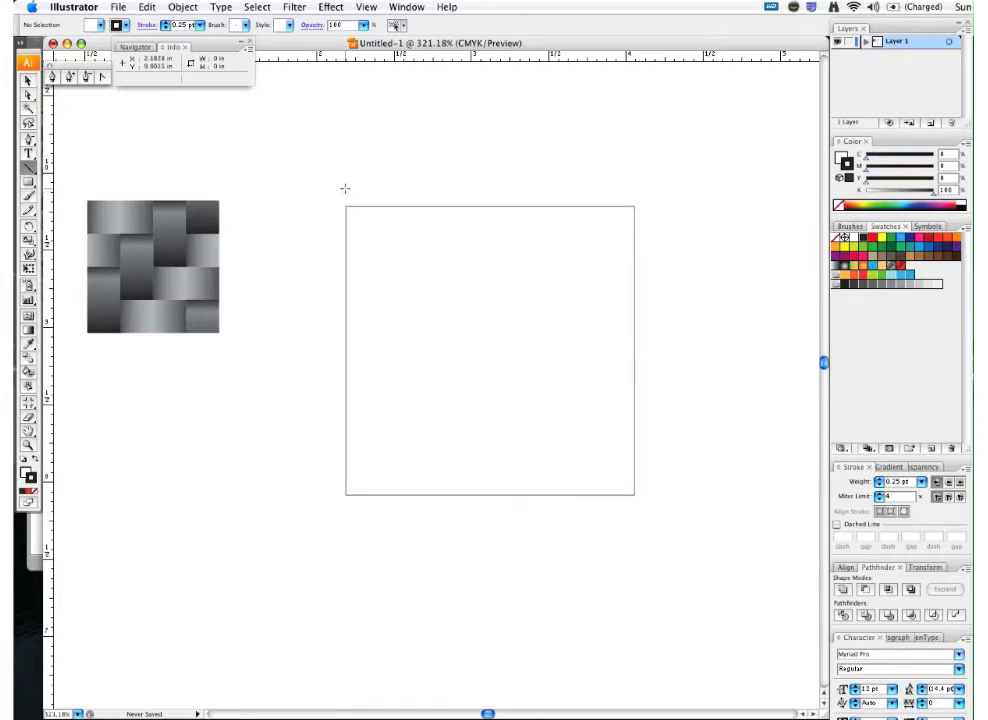
left_click_drag(345, 188, 370, 530)
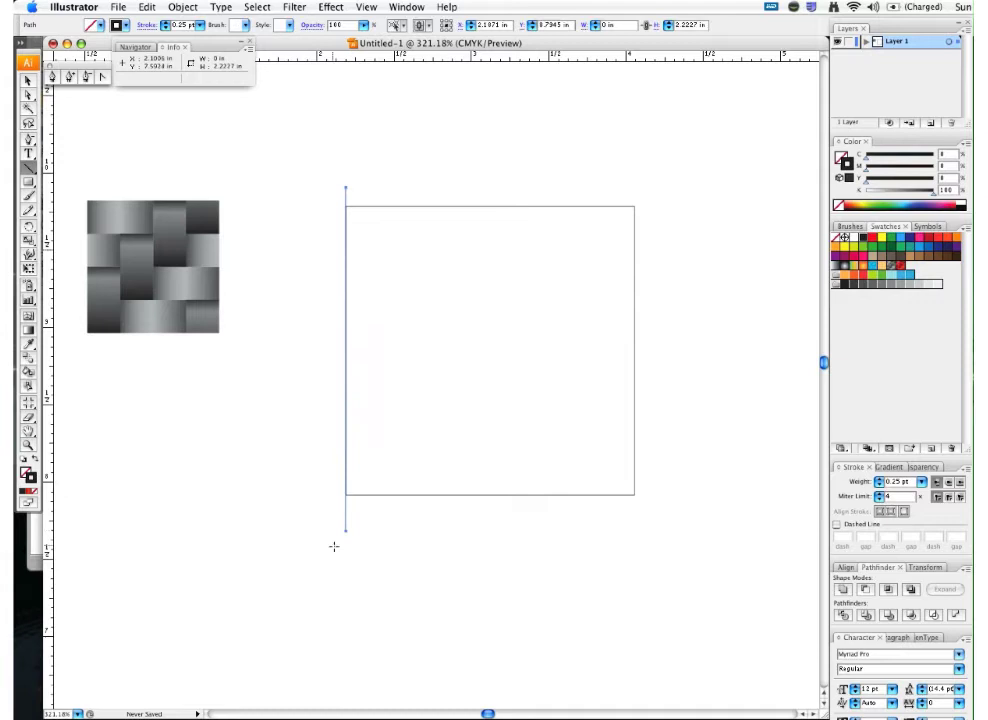
key("v")
left_click(346, 562)
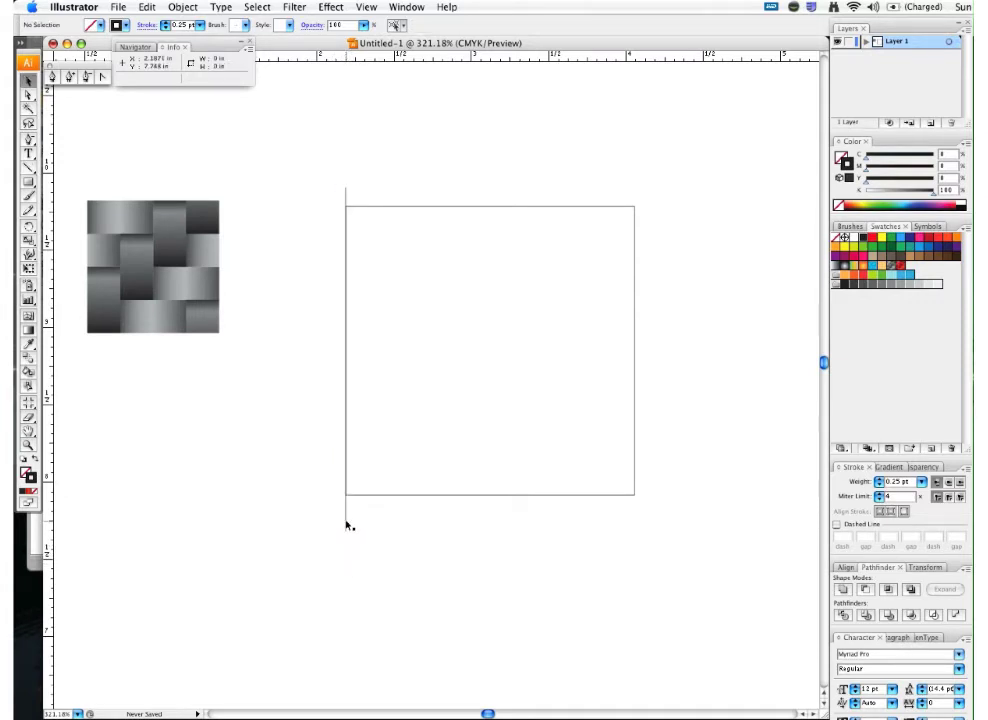
left_click_drag(346, 528, 635, 532)
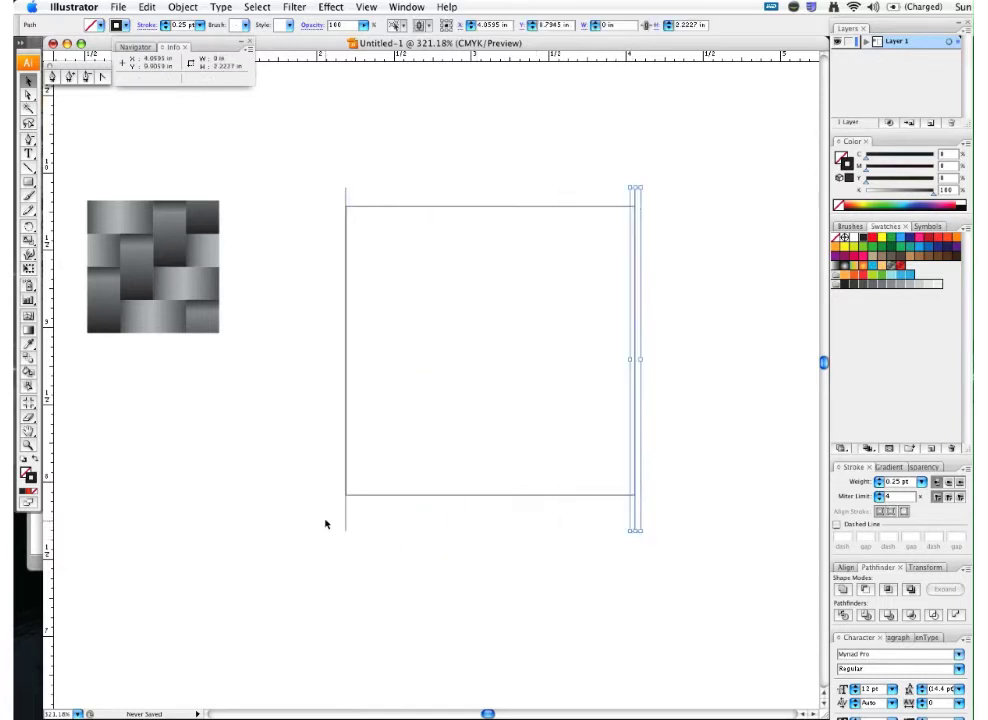
left_click(340, 538)
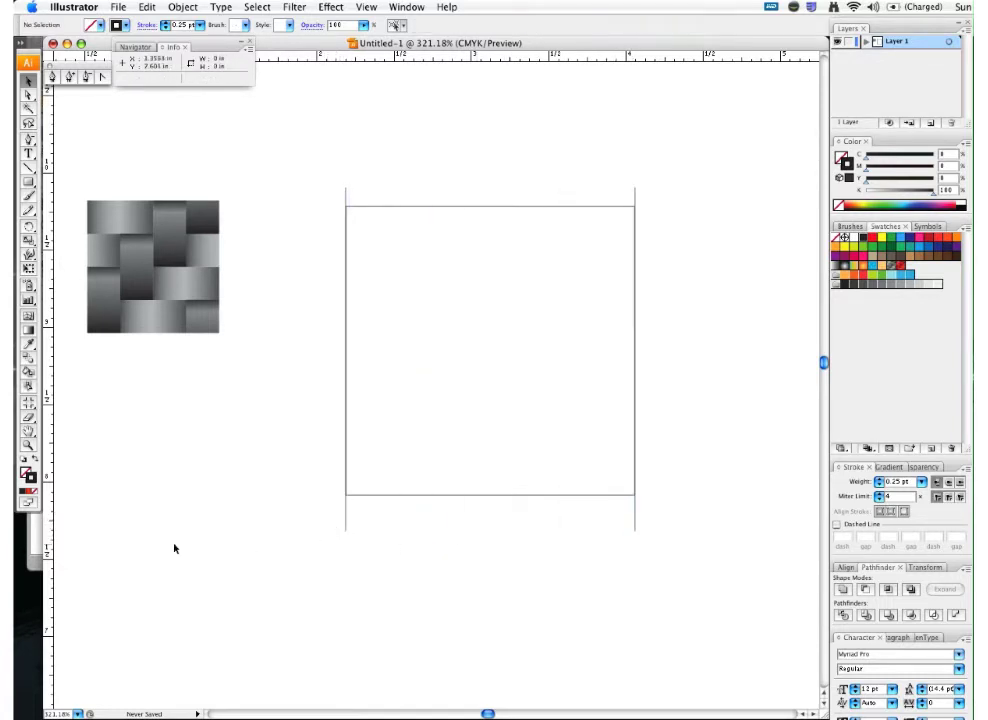
Blend the left and right edge lines into dense vertical stripes.
left_click(28, 357)
left_click(345, 532)
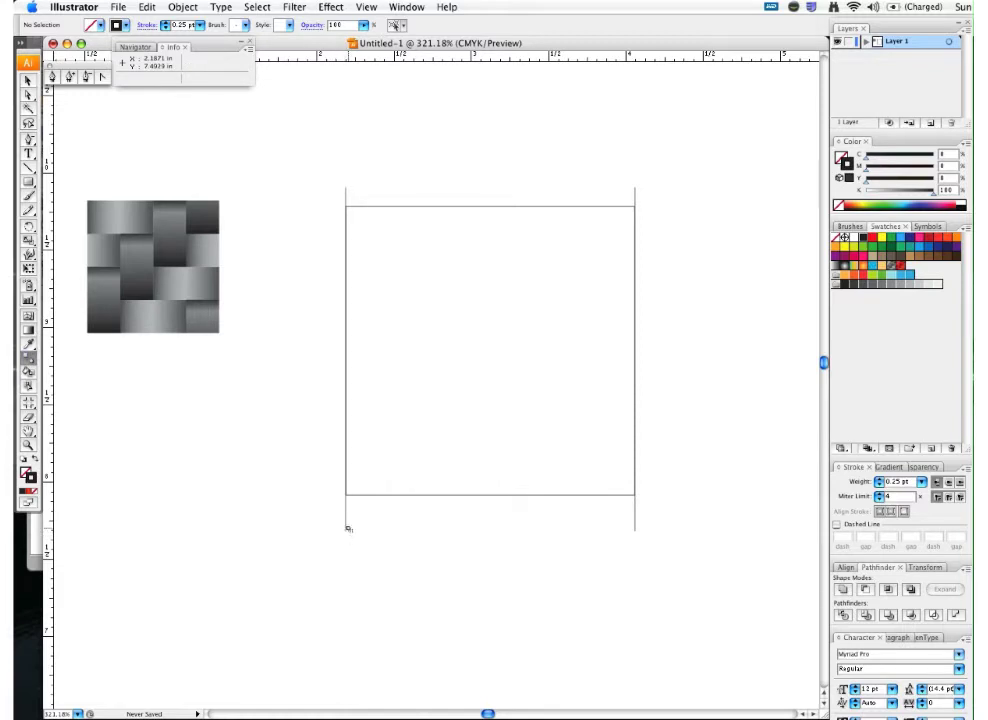
left_click(635, 532)
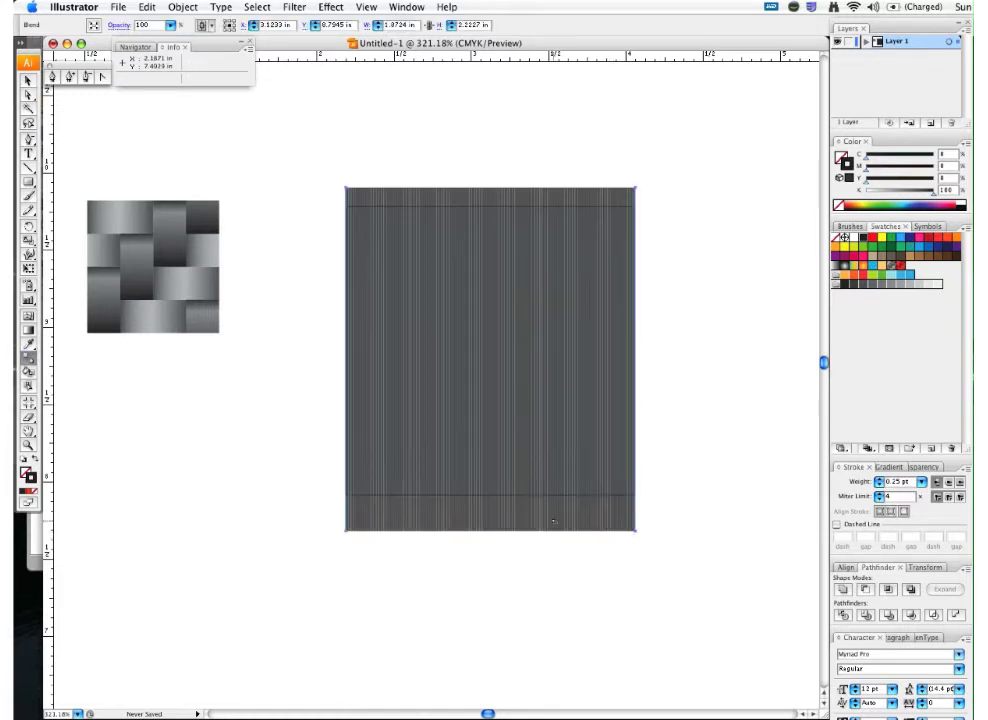
Set the blend spacing to Specified Steps with a value of 3.
double_click(28, 357)
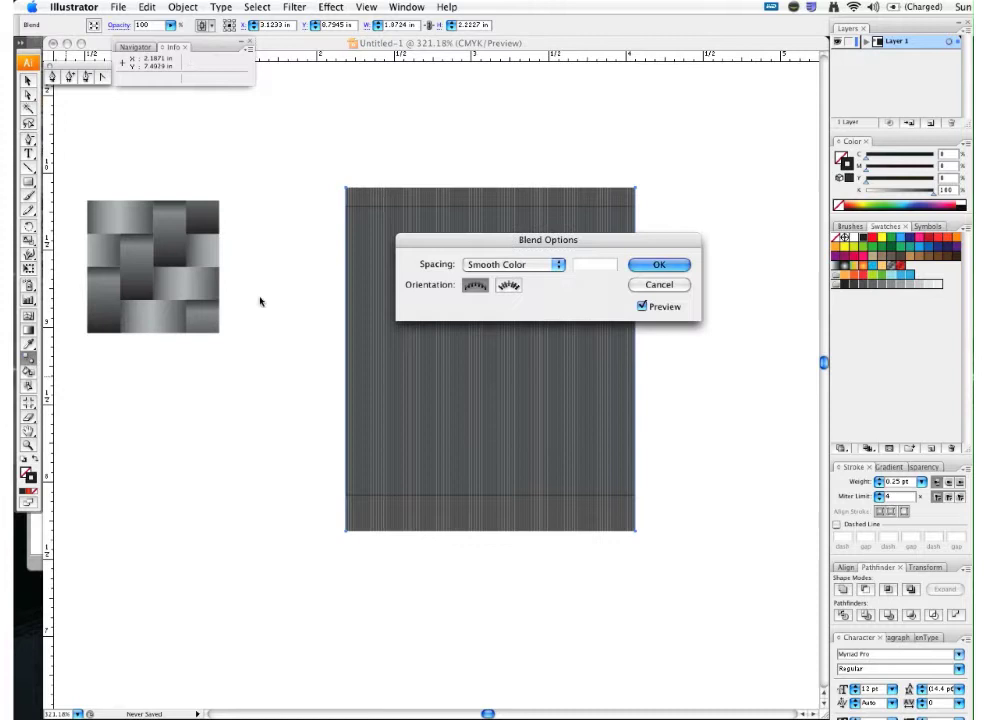
left_click(519, 264)
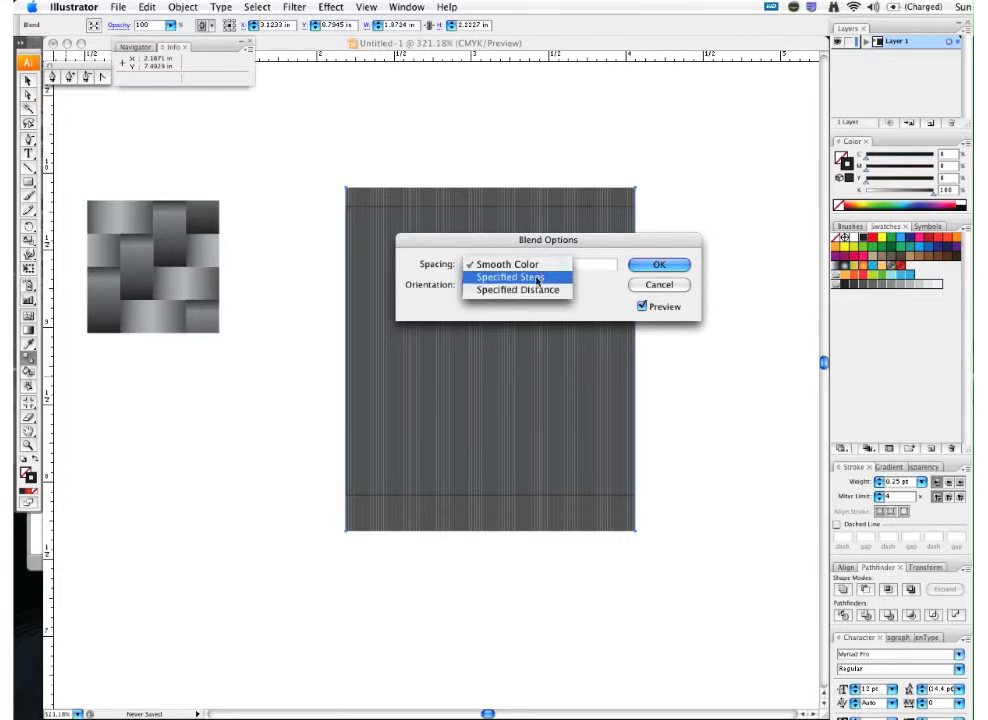
left_click(505, 277)
type("3")
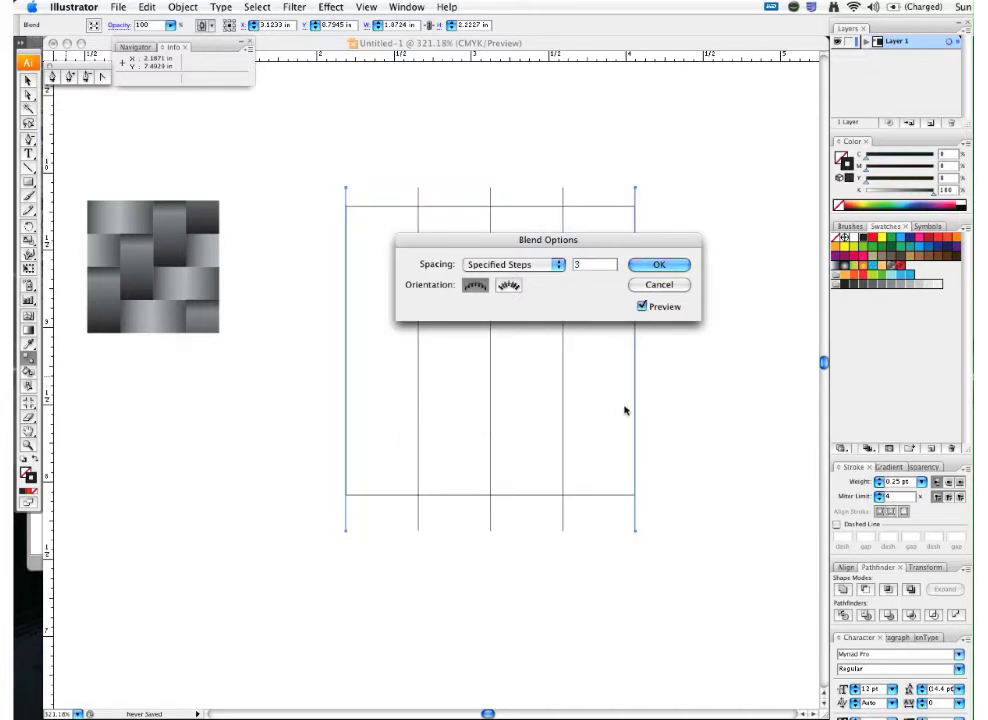
left_click(655, 266)
left_click(658, 266)
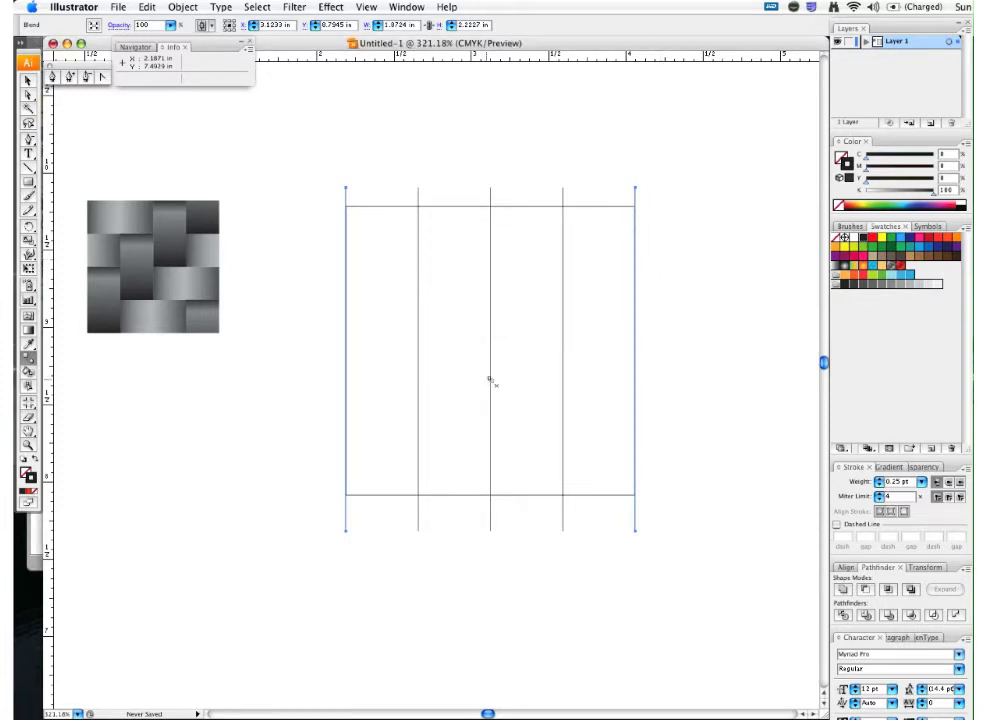
left_click(28, 80)
Rotate a 90° copy of the vertical-line blend and nudge it up to align with the grid.
left_click(423, 199)
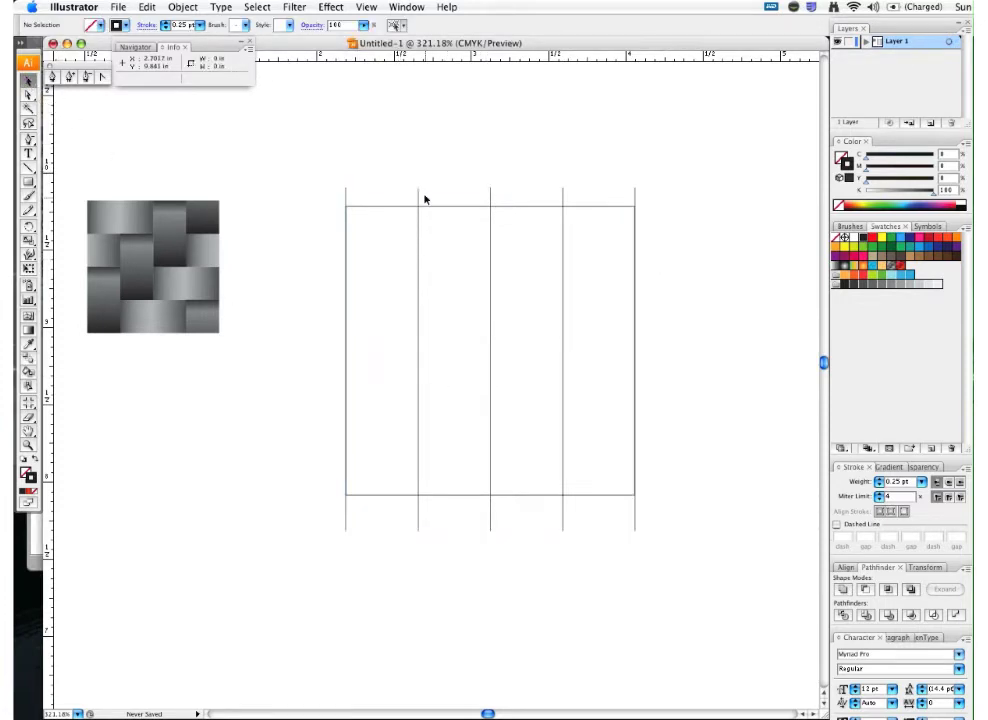
left_click(419, 203)
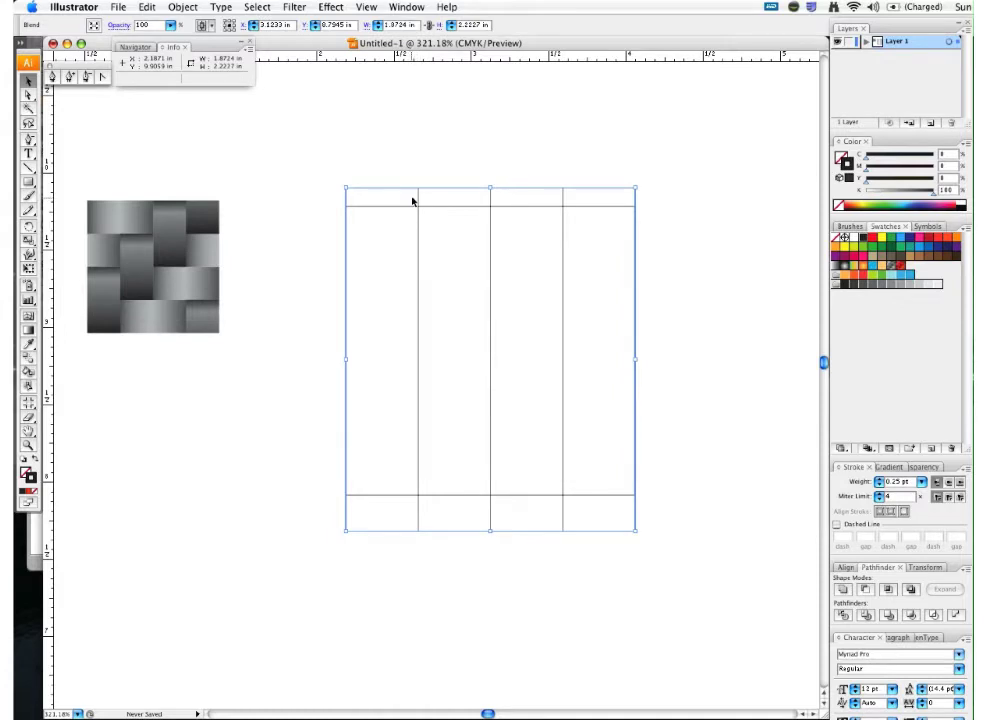
key("super+shift+b")
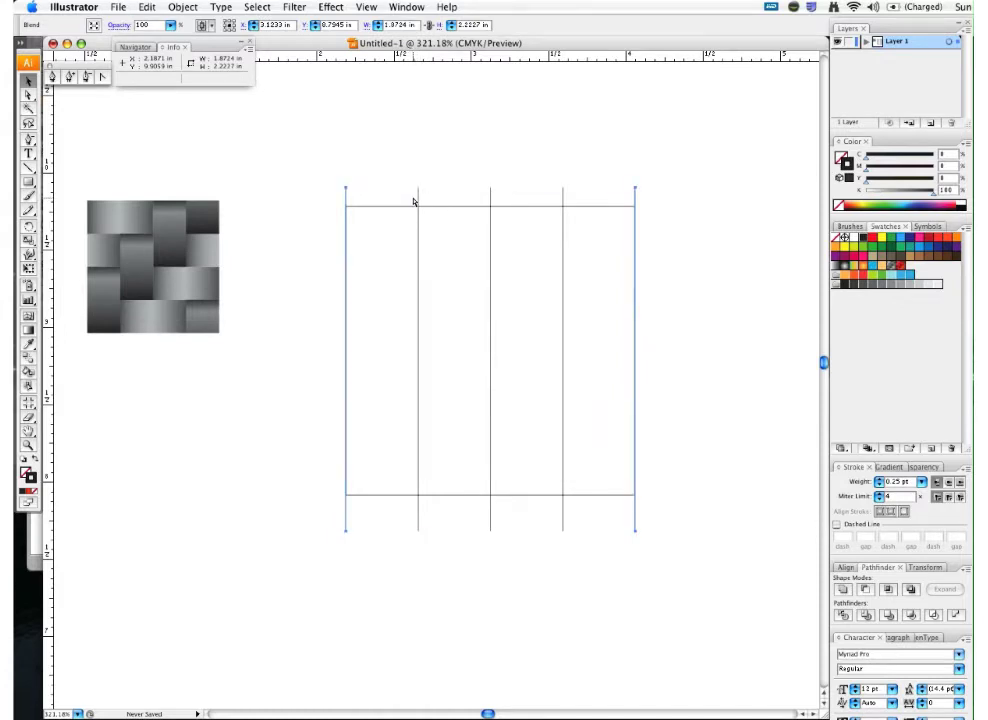
key("super+shift+b")
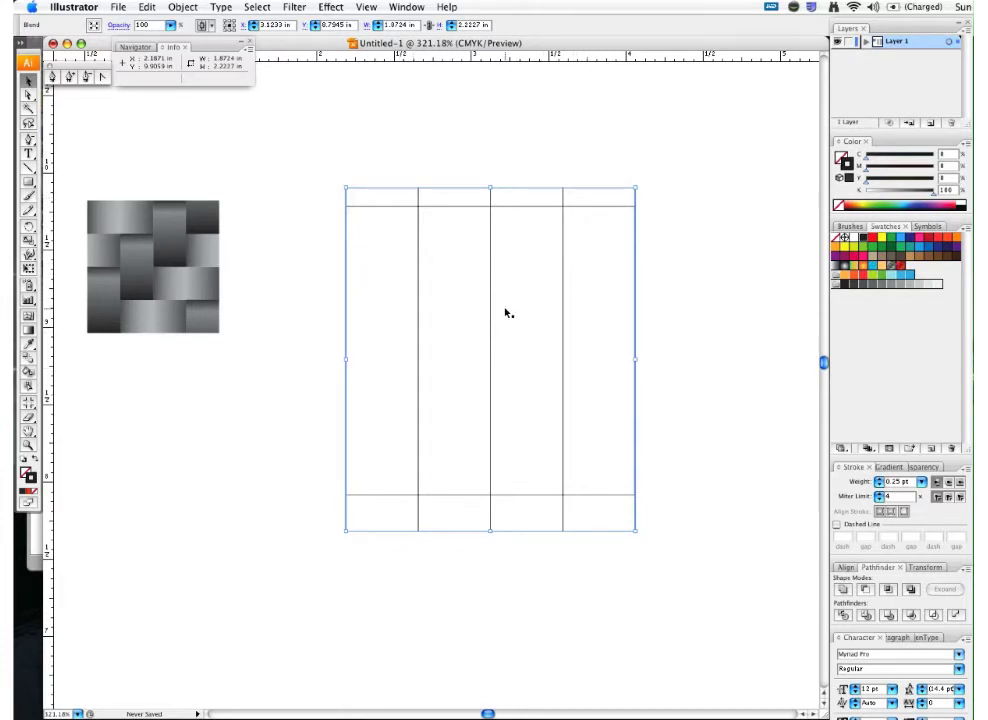
key("r")
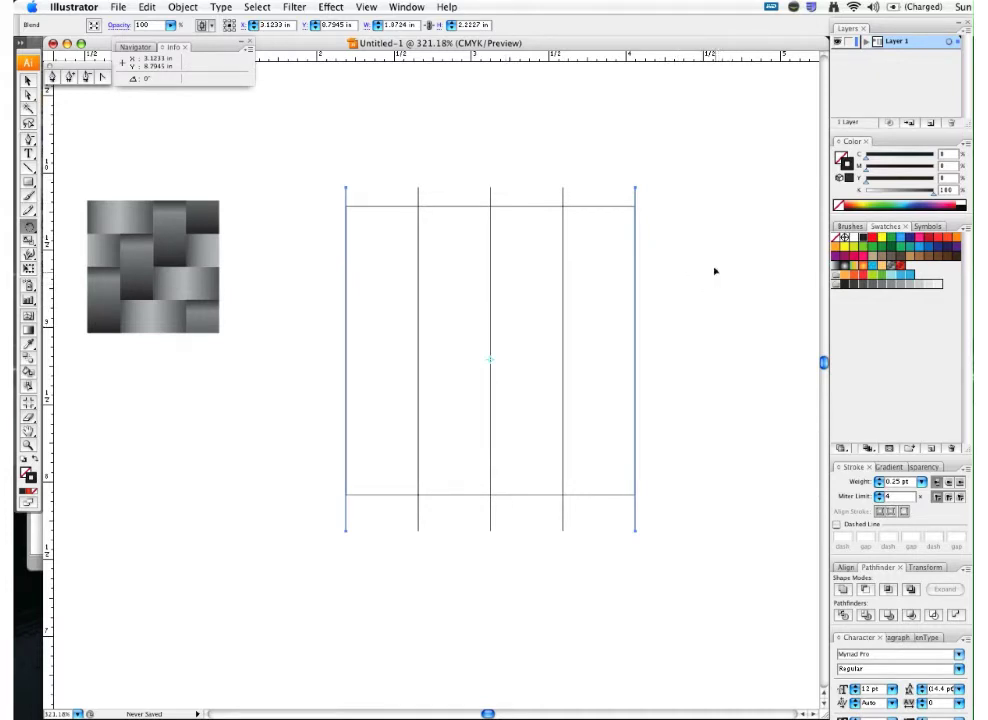
left_click_drag(714, 270, 638, 153)
left_click_drag(537, 115, 428, 118)
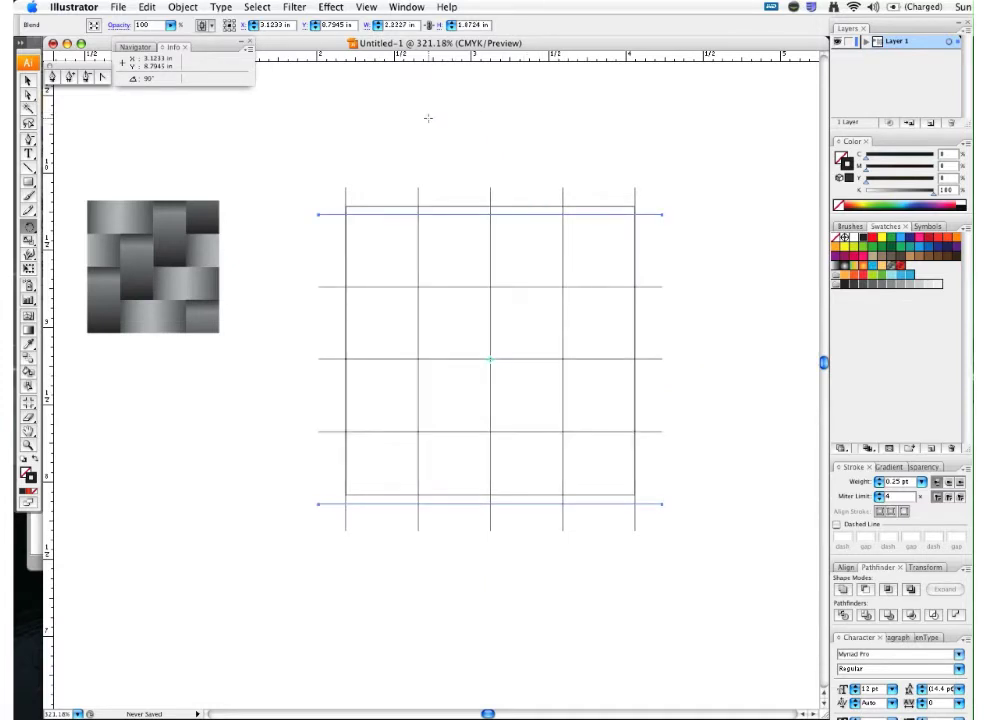
left_click(29, 80)
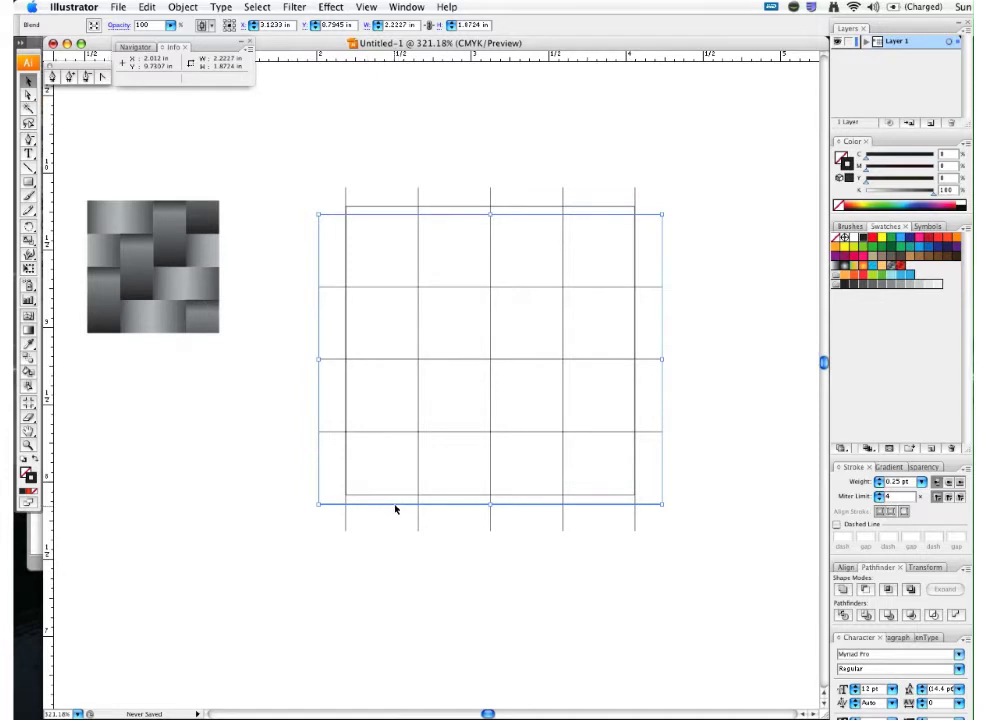
left_click_drag(396, 508, 396, 493)
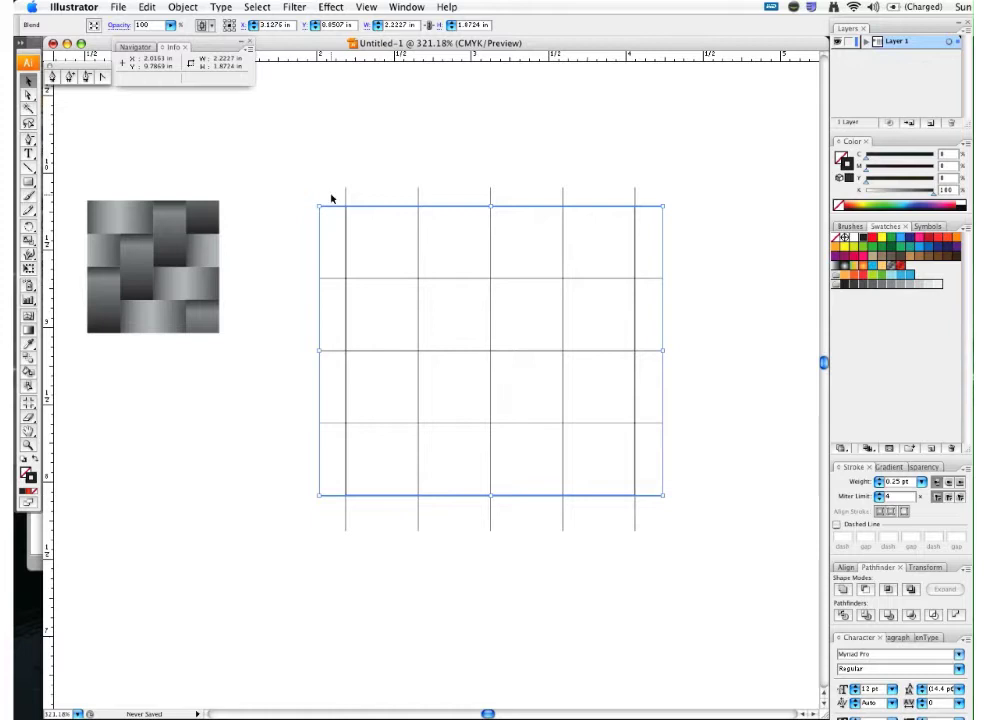
In zoomed Outline view, align the top horizontal line with the top-left vertical line.
key("ctrl+space")
left_click_drag(309, 171, 408, 249)
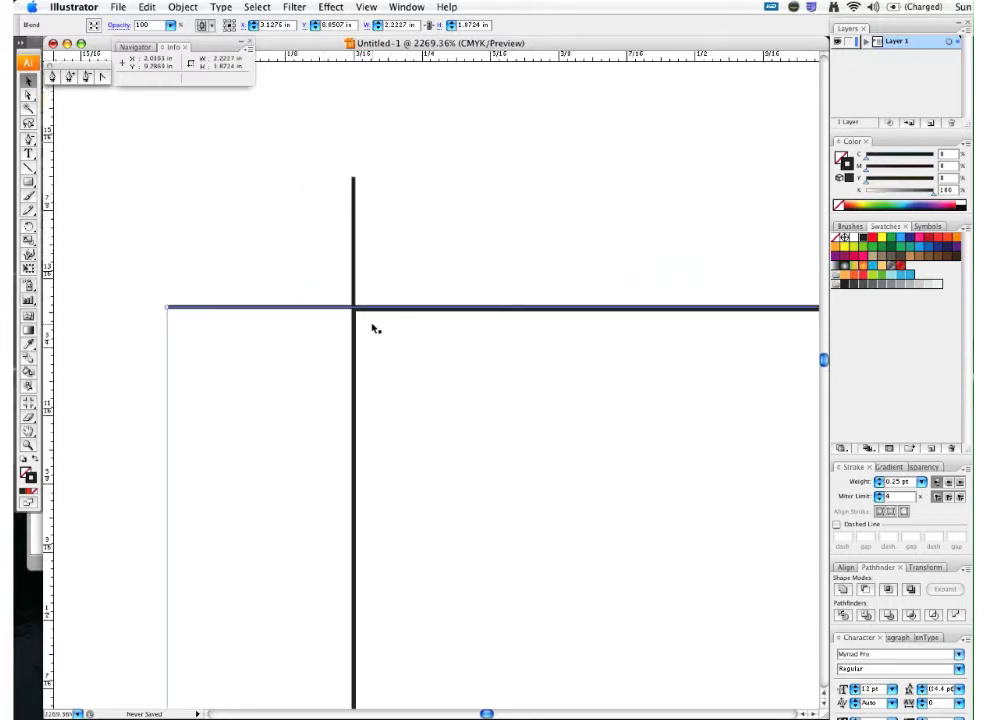
key("ctrl+y")
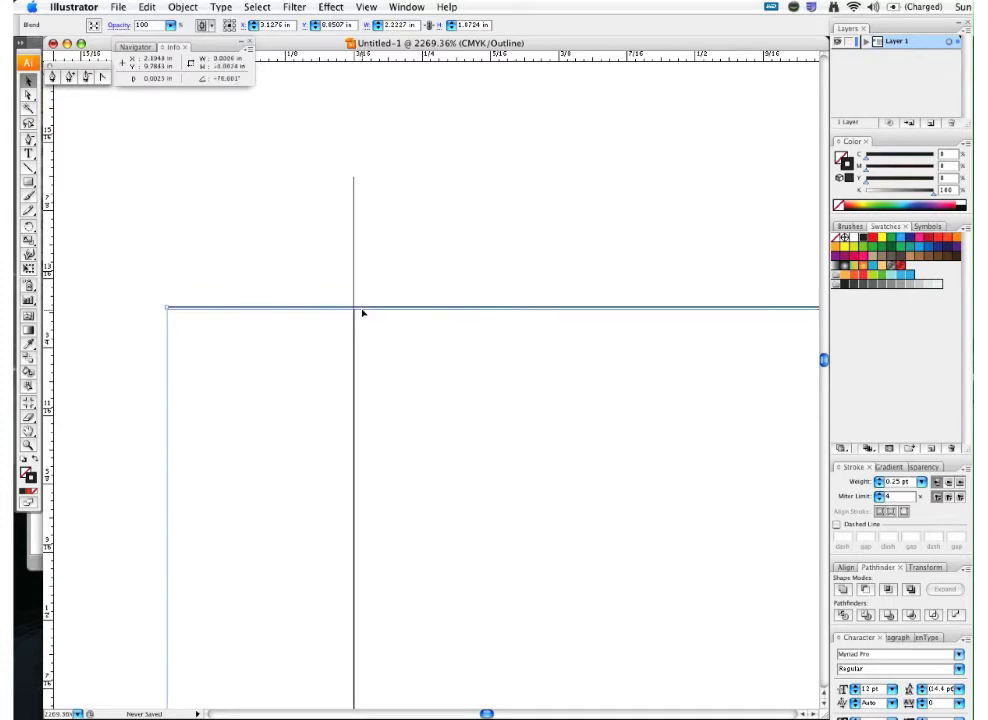
left_click_drag(362, 311, 358, 314)
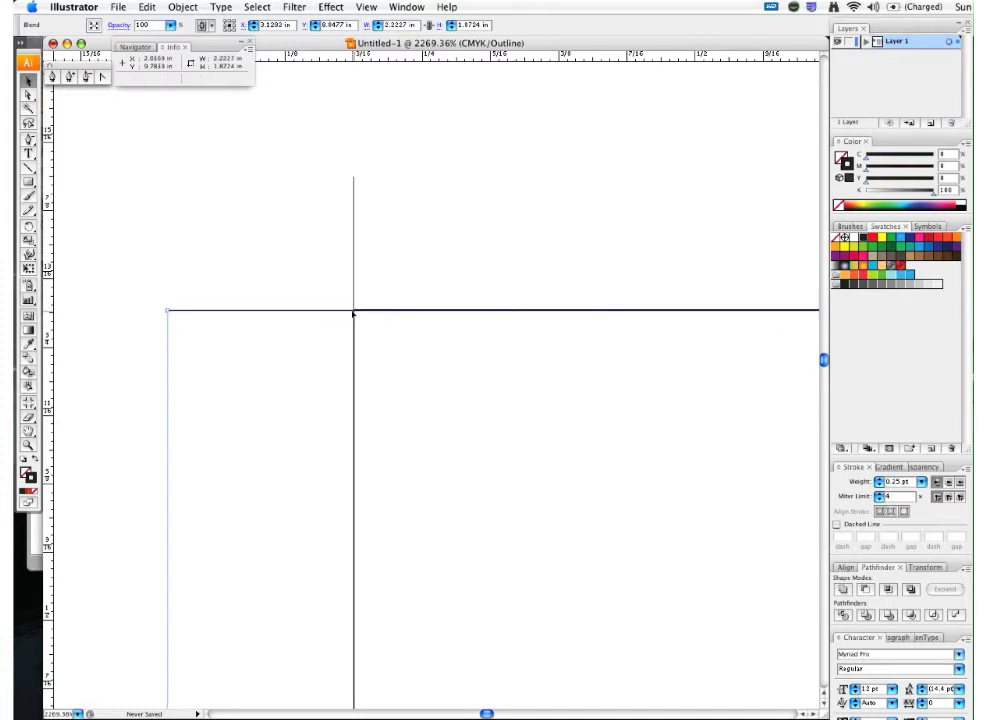
left_click(357, 306)
left_click_drag(353, 311, 356, 316)
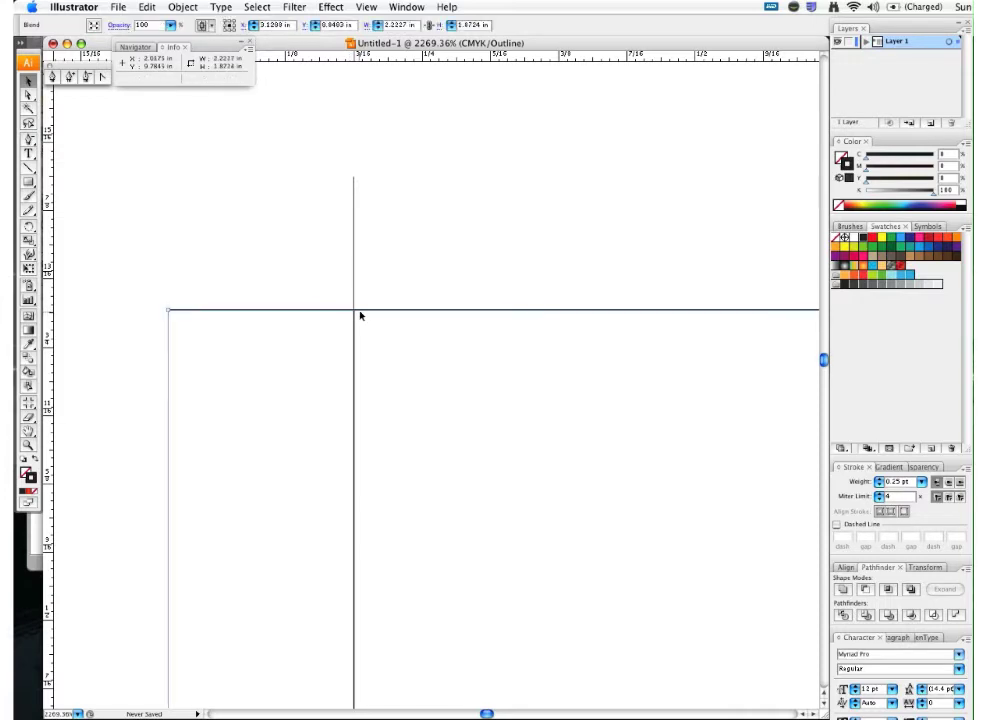
key("ctrl+y")
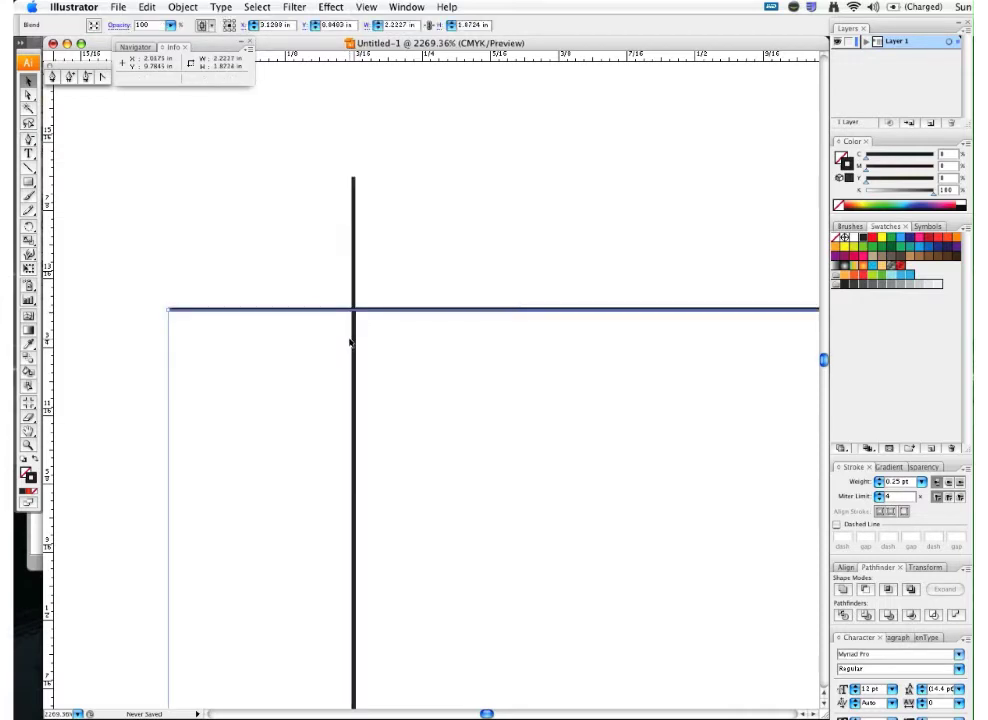
left_click(348, 342)
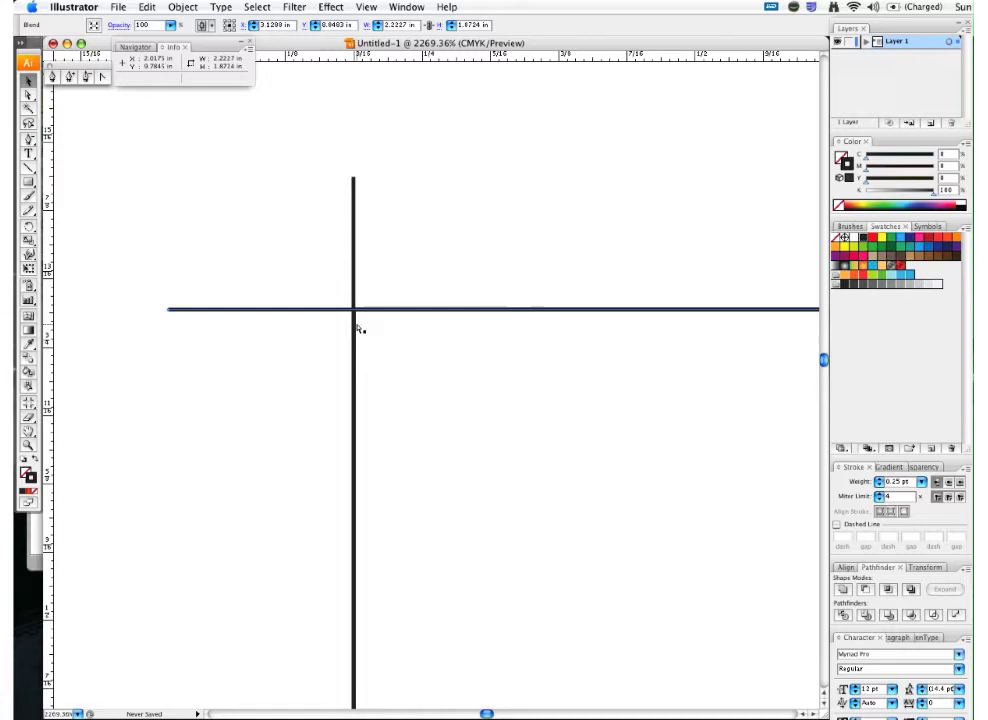
Zoom back out to frame the grid and weave square, and select the horizontal-line blend.
key("ctrl+u")
key("ctrl+minus")
key("ctrl+minus")
key("ctrl+minus")
key("ctrl+minus")
key("ctrl+minus")
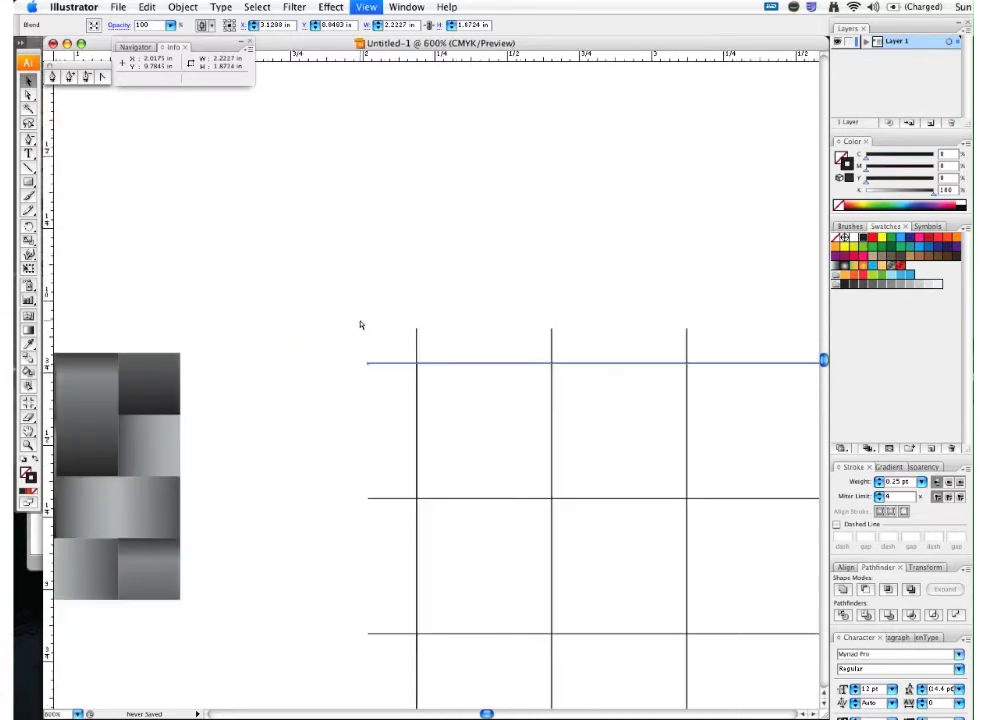
key("ctrl+minus")
left_click_drag(495, 505, 448, 470)
left_click(336, 557)
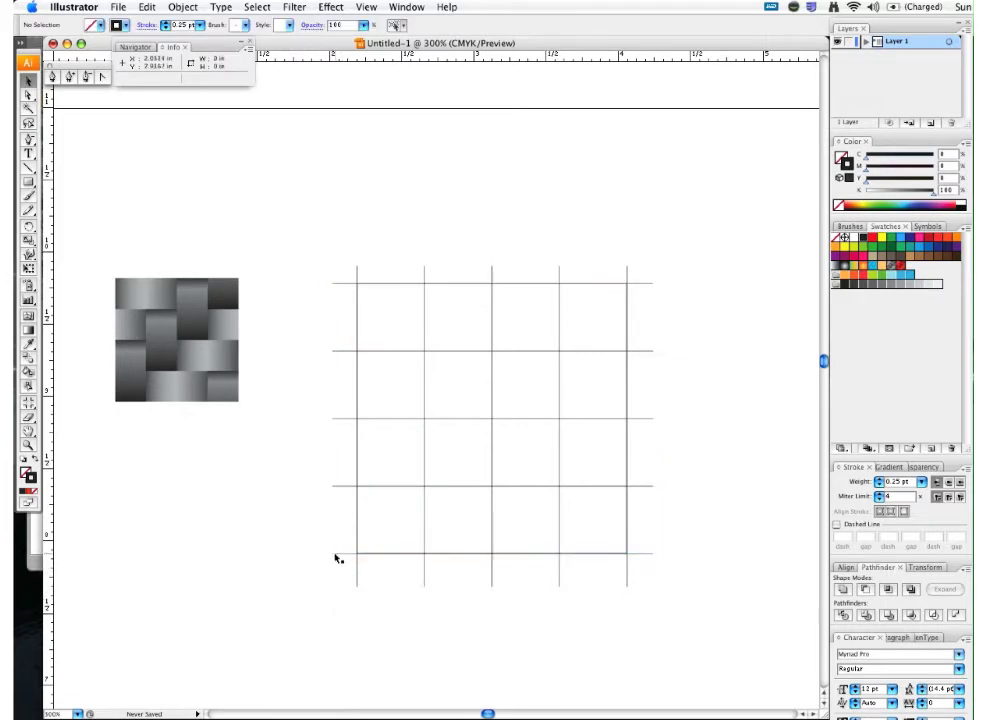
left_click(338, 555)
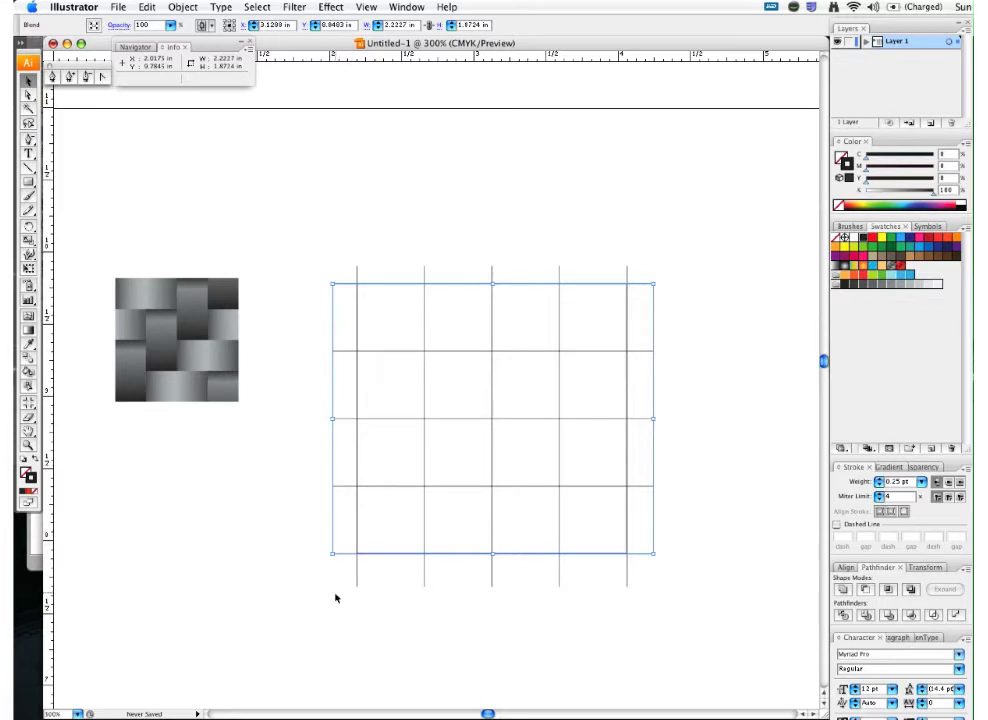
Add the vertical blend to the selection and expand both blends with Object, Fill and Stroke.
left_click_drag(346, 579, 375, 584)
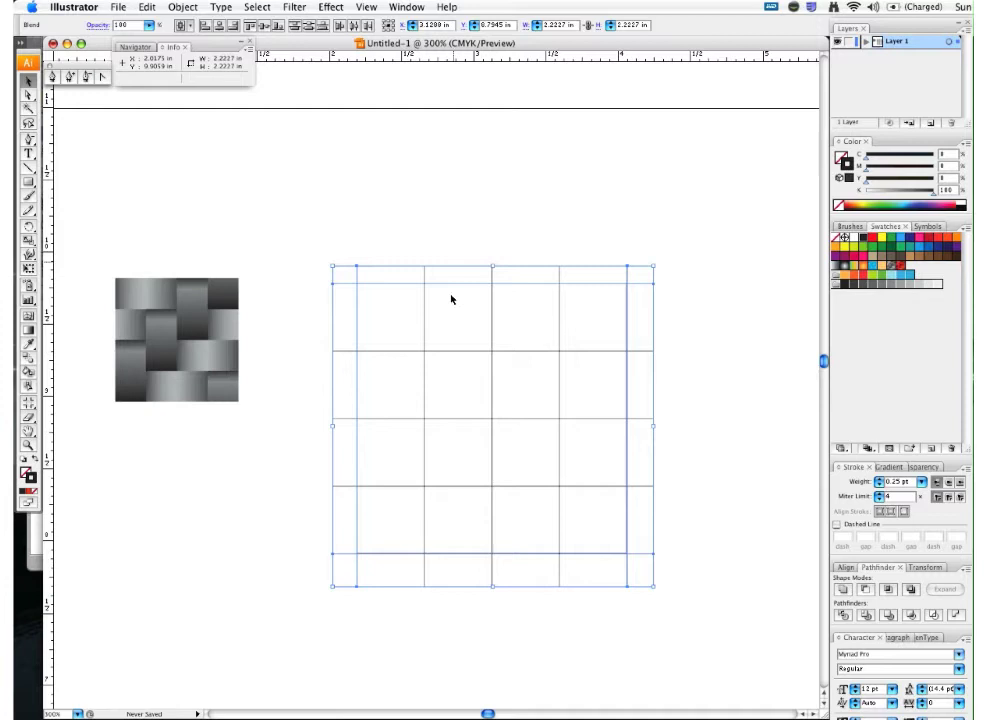
left_click(184, 7)
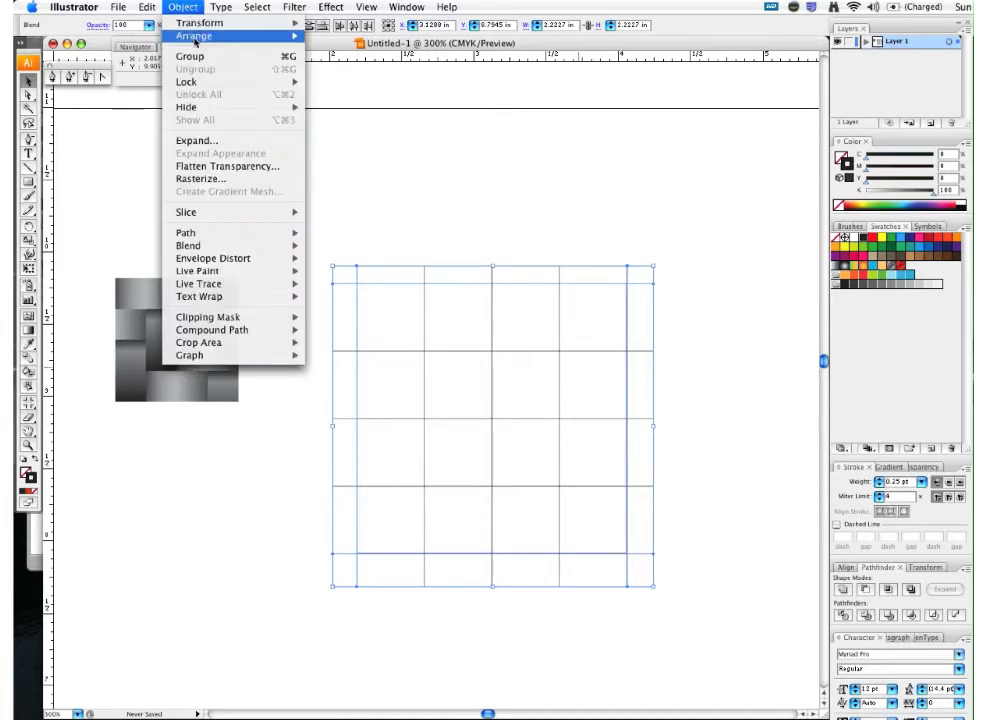
left_click(212, 137)
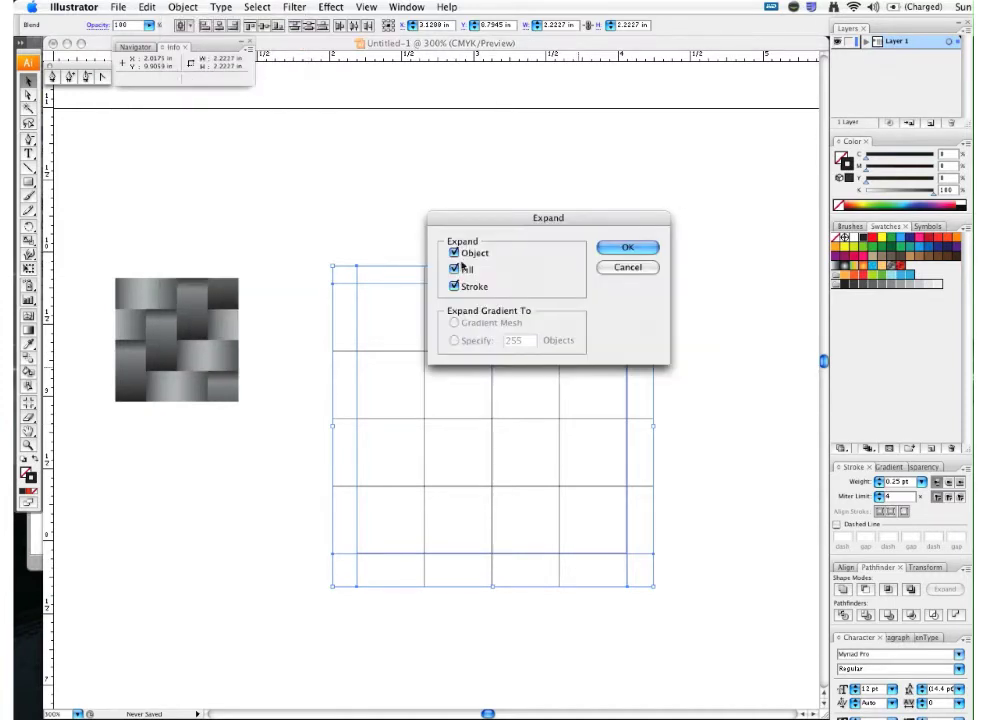
left_click(622, 248)
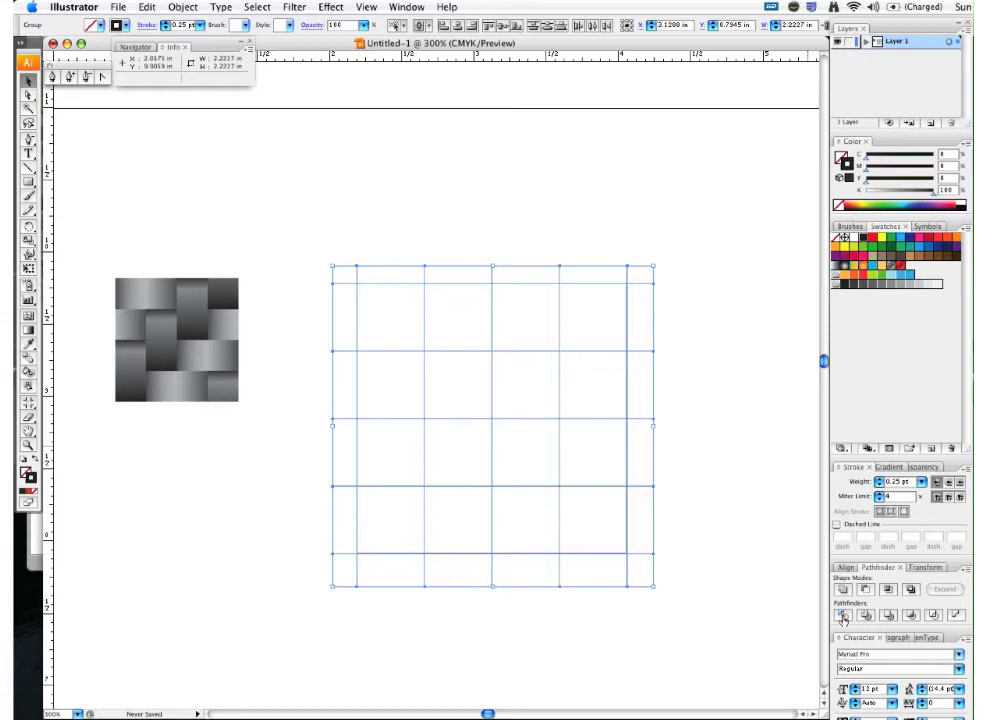
Divide the grid with Pathfinder, then give the pieces a blue fill and black 1 pt stroke.
left_click(843, 617)
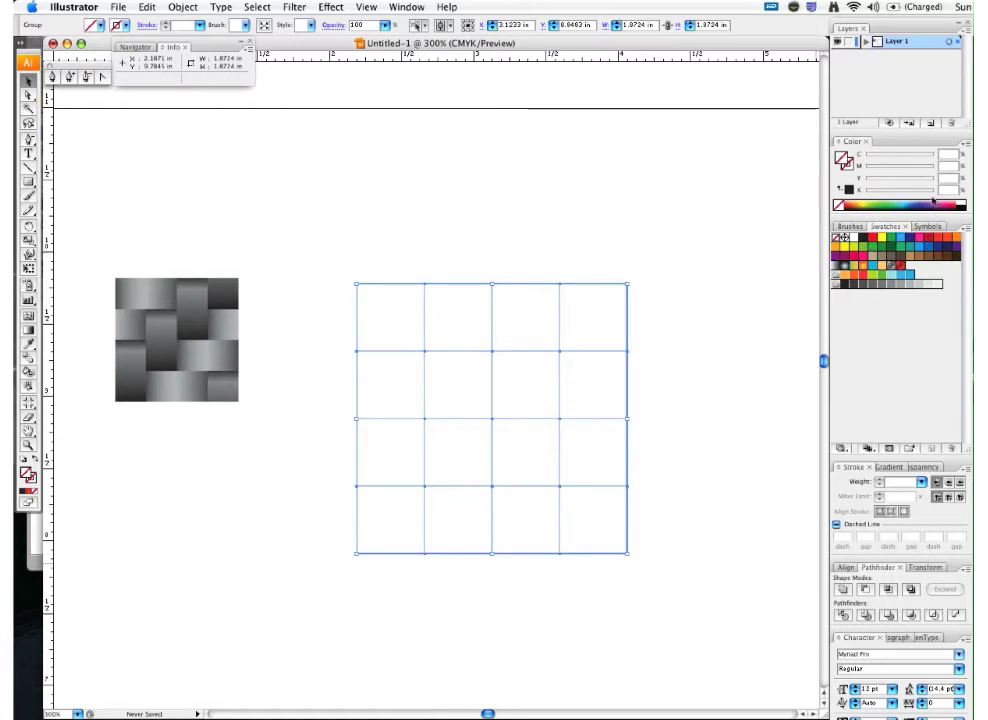
left_click(930, 204)
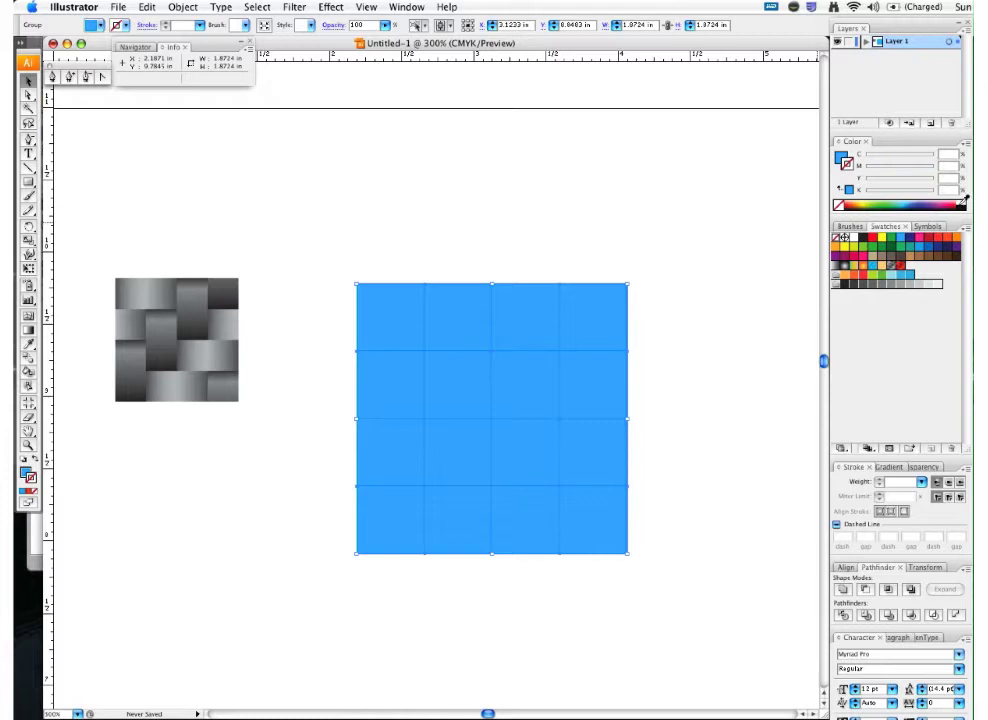
left_click(964, 204)
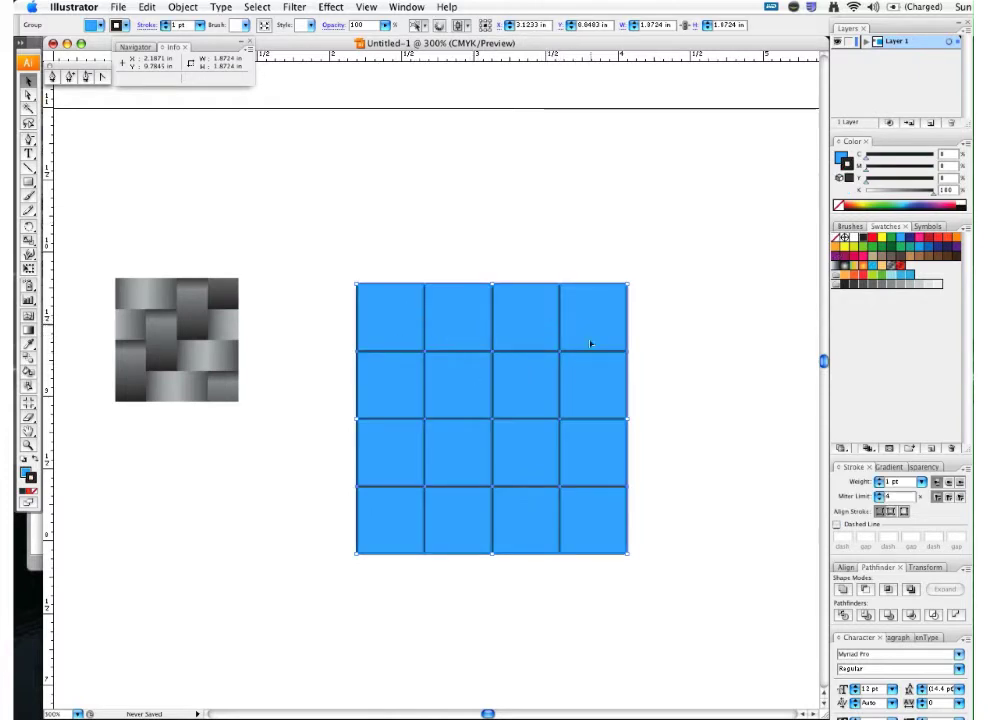
left_click(656, 486)
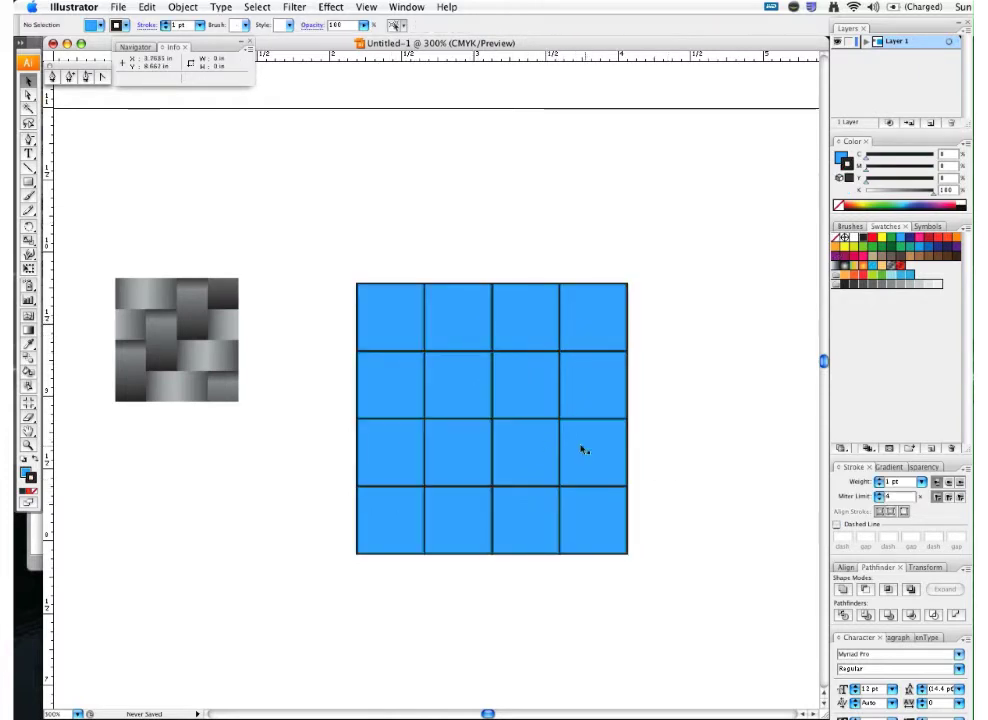
Move the grid aside, delete the empty white square behind it, and move the grid back.
left_click_drag(653, 459, 635, 287)
left_click_drag(498, 155, 498, 440)
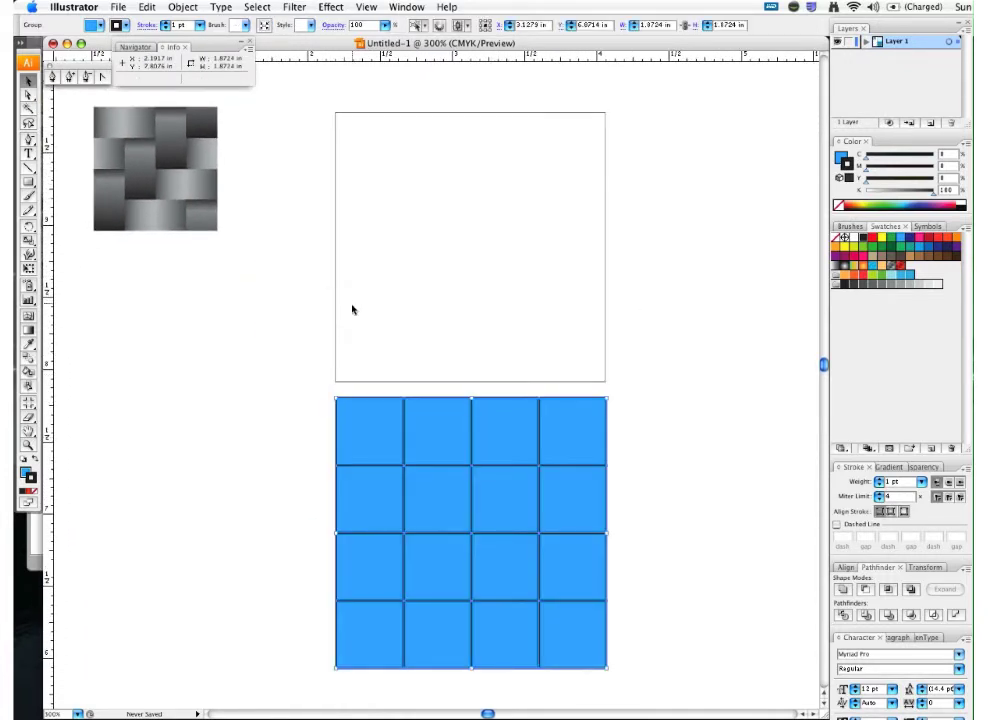
left_click(349, 330)
key("Delete")
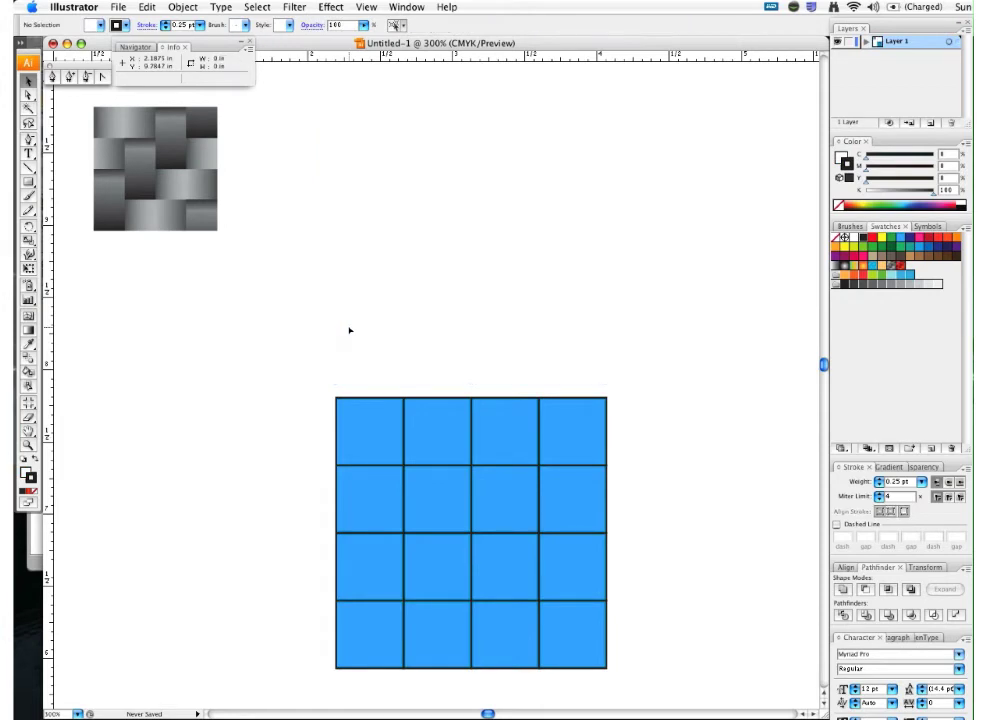
left_click_drag(375, 430, 388, 399)
left_click(392, 280)
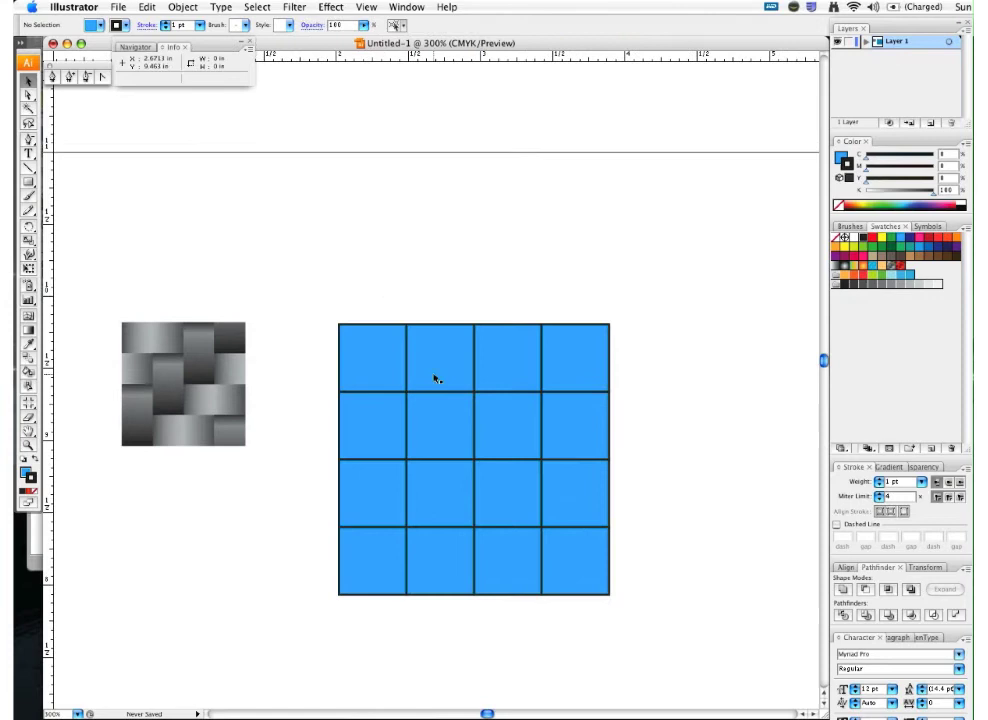
left_click(574, 370)
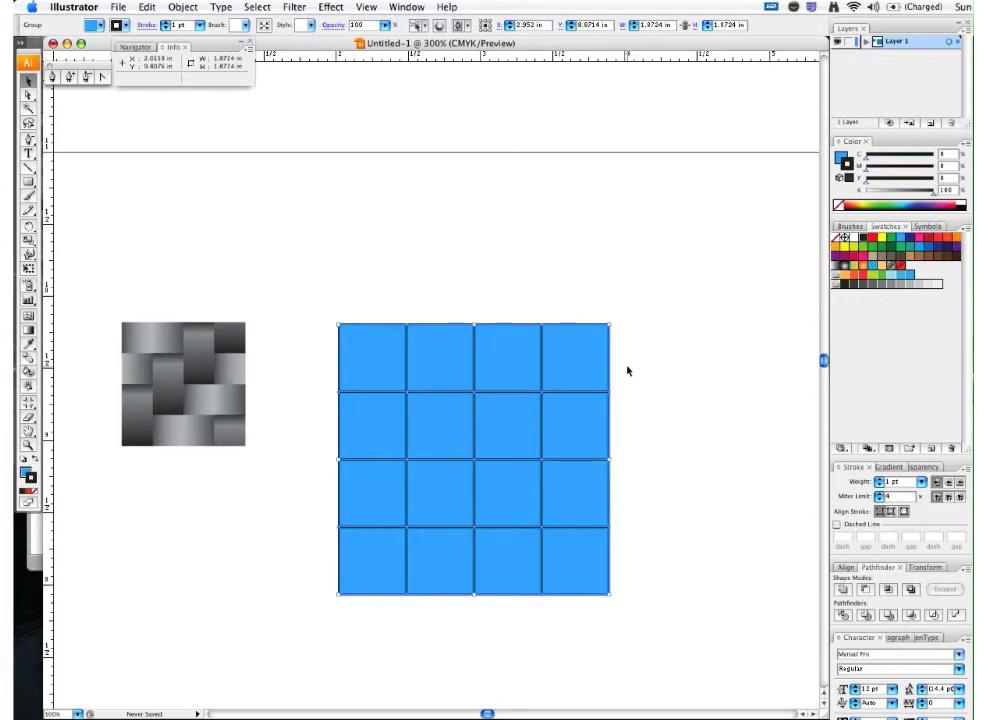
key("super+h")
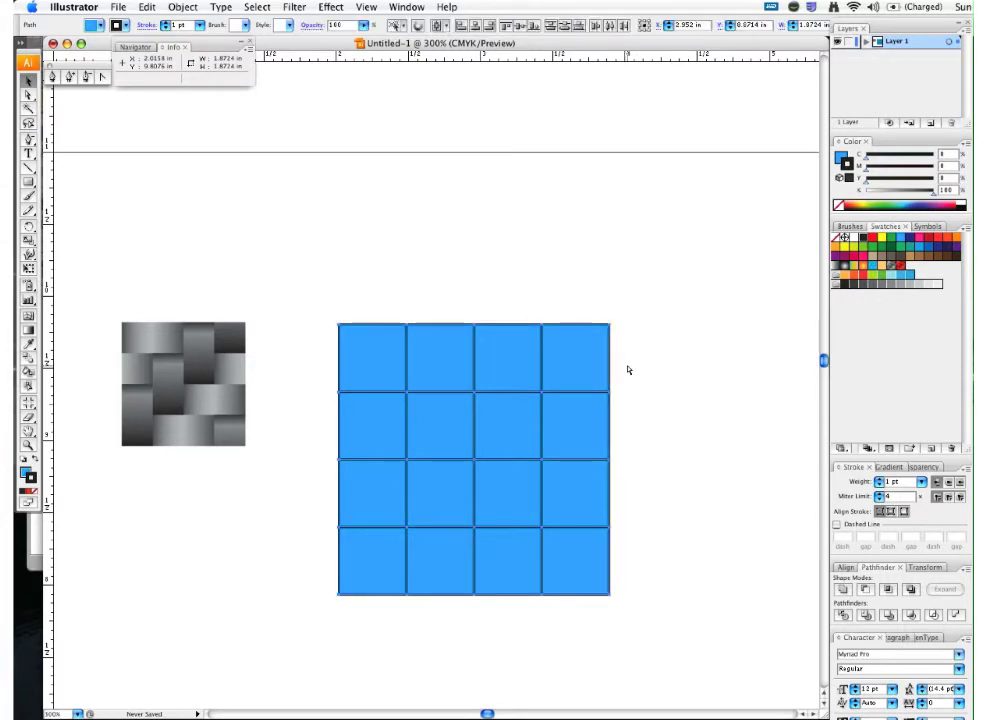
left_click(183, 7)
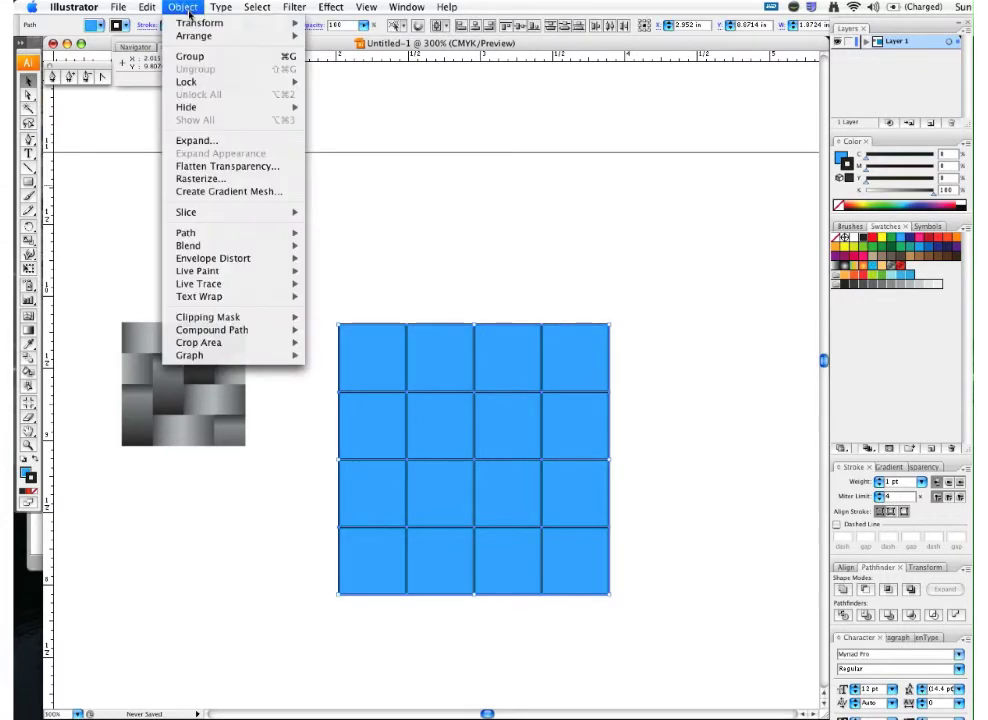
left_click(421, 203)
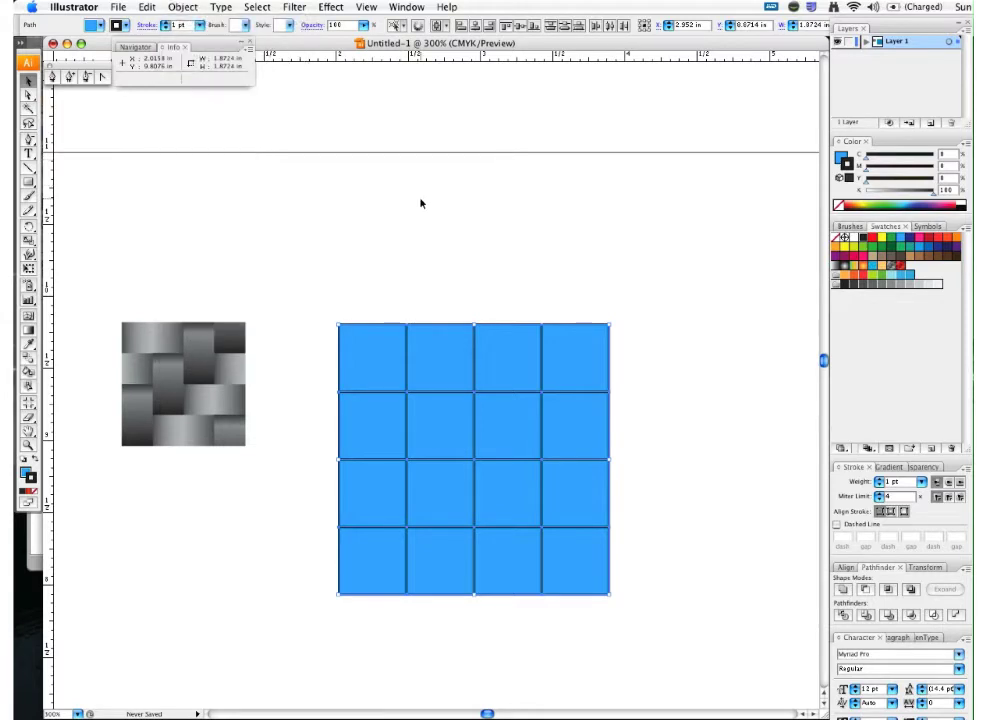
left_click(410, 309)
left_click(392, 353)
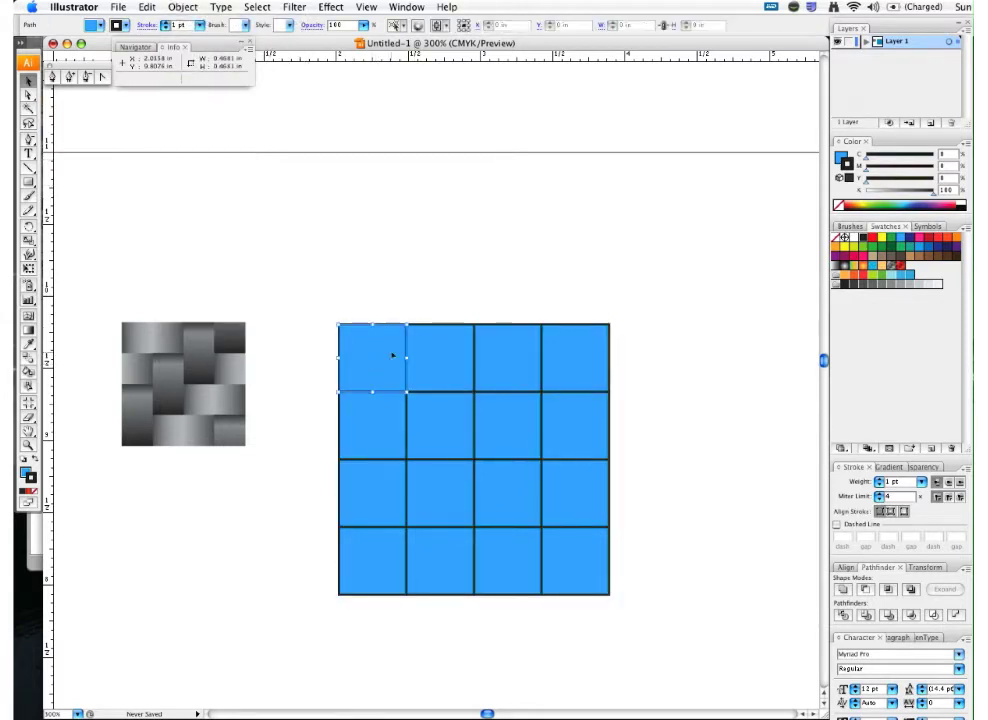
left_click(452, 369)
left_click(511, 356)
left_click(440, 286)
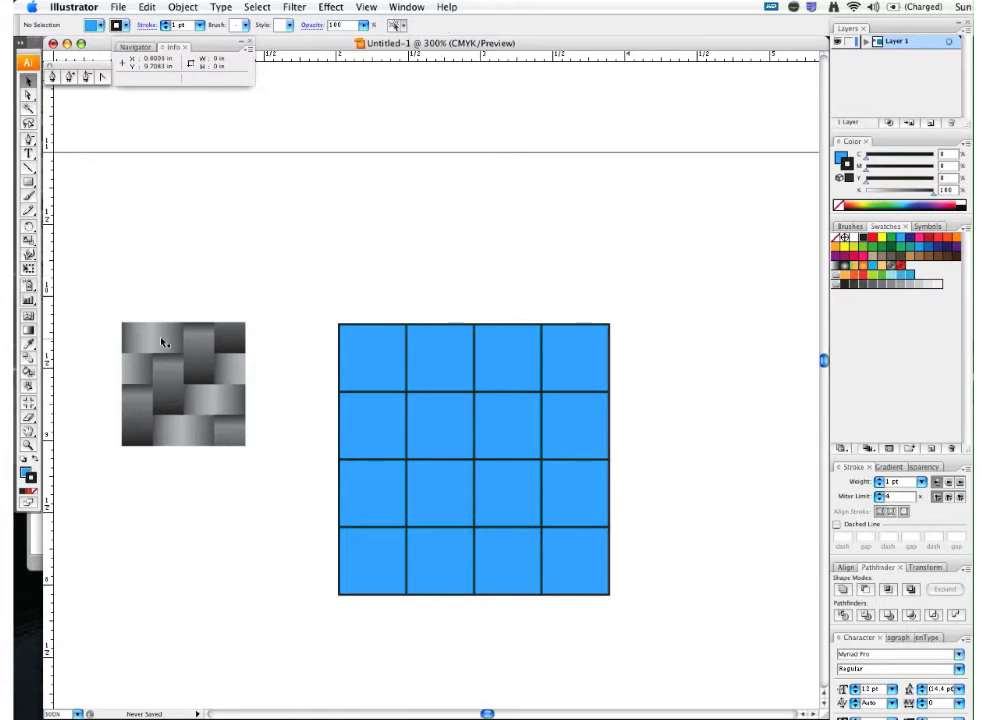
Unite the two top-left cells with Add to Shape Area and expand them into one rectangle.
left_click(385, 368)
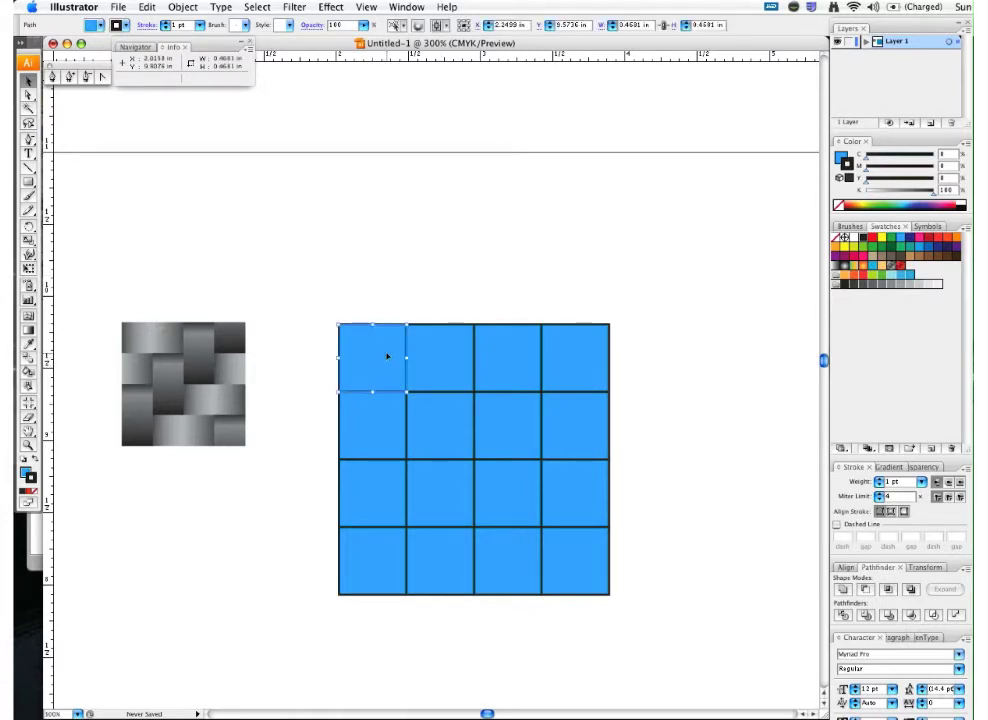
left_click(434, 370, "shift")
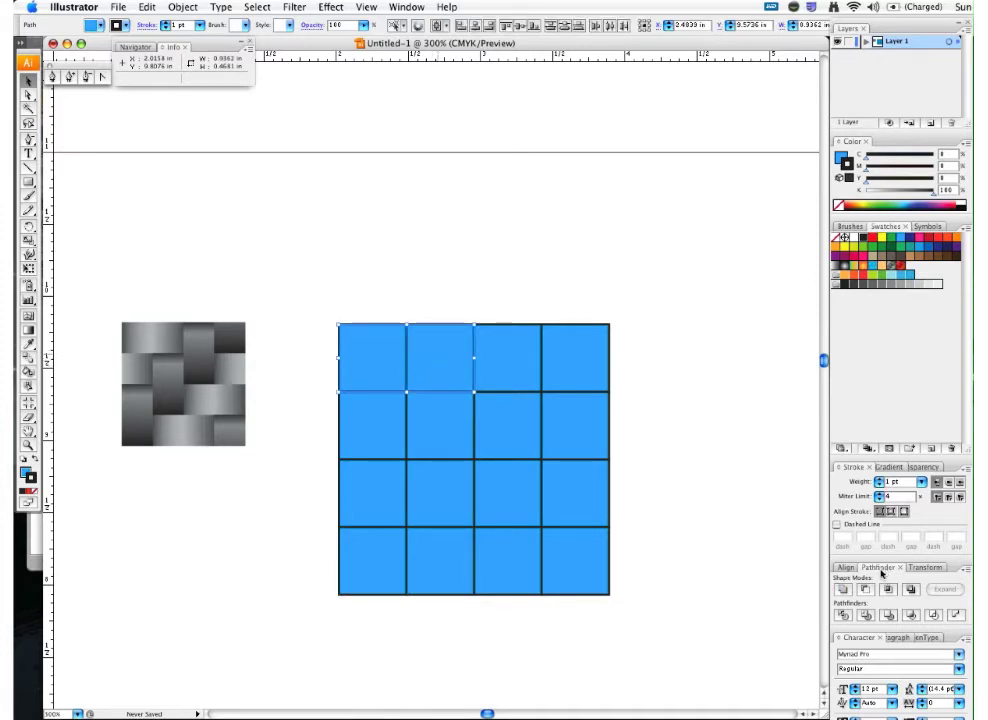
left_click(410, 7)
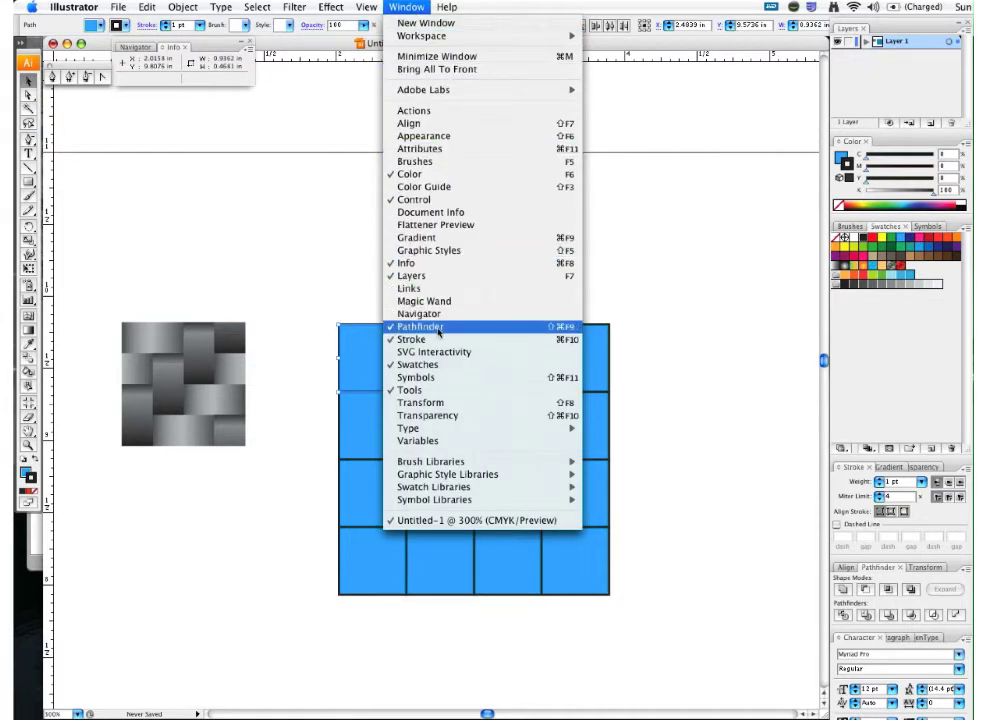
left_click(676, 312)
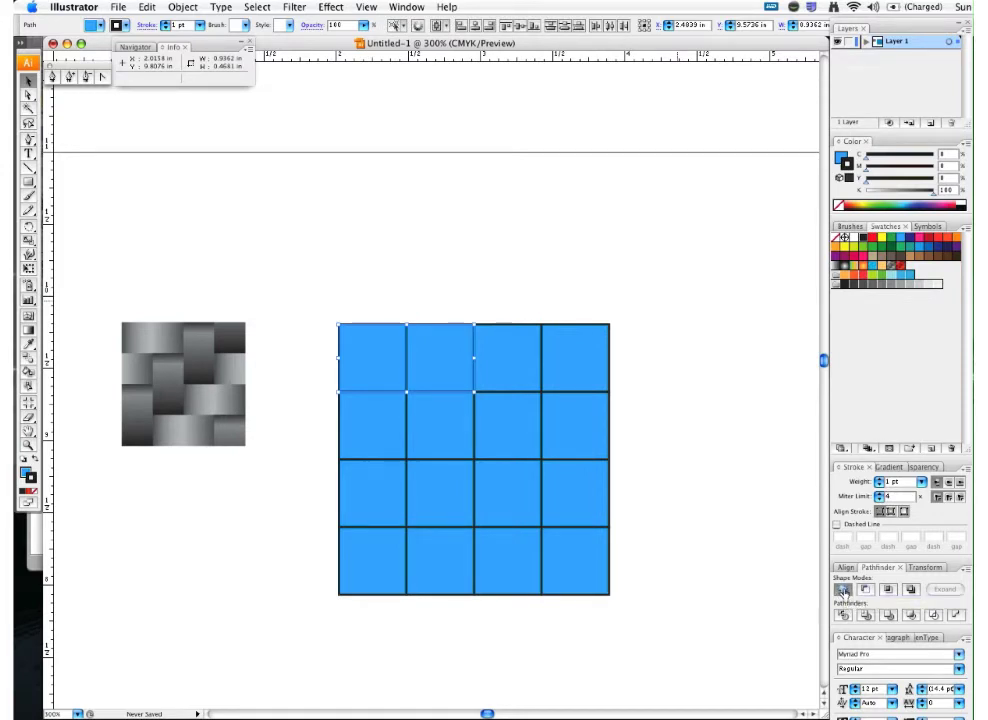
left_click(841, 592)
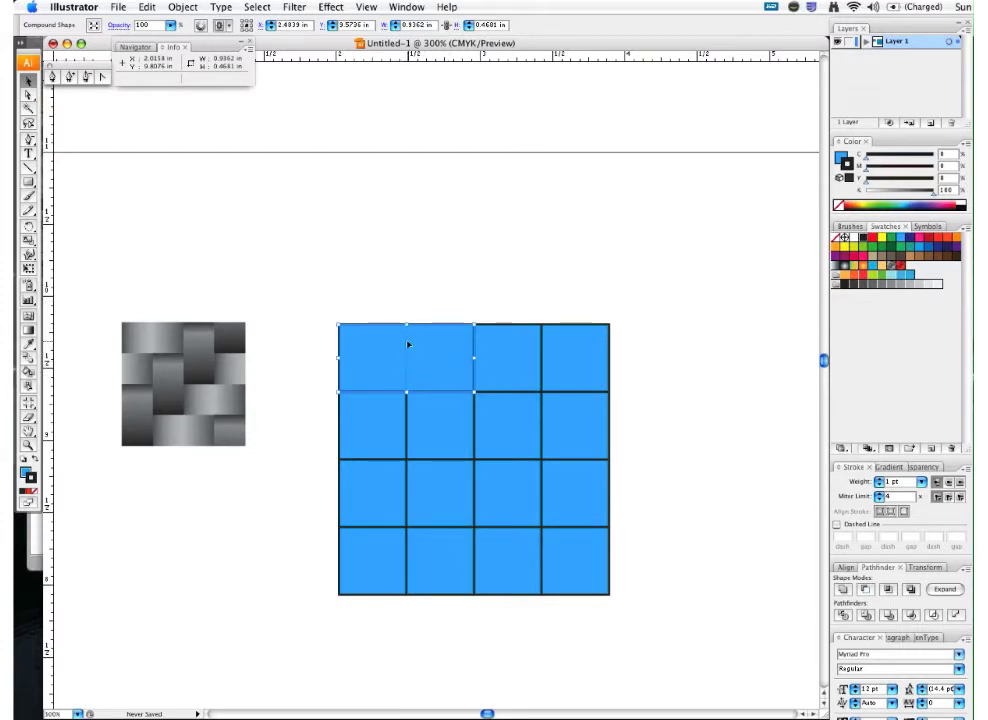
left_click(946, 590)
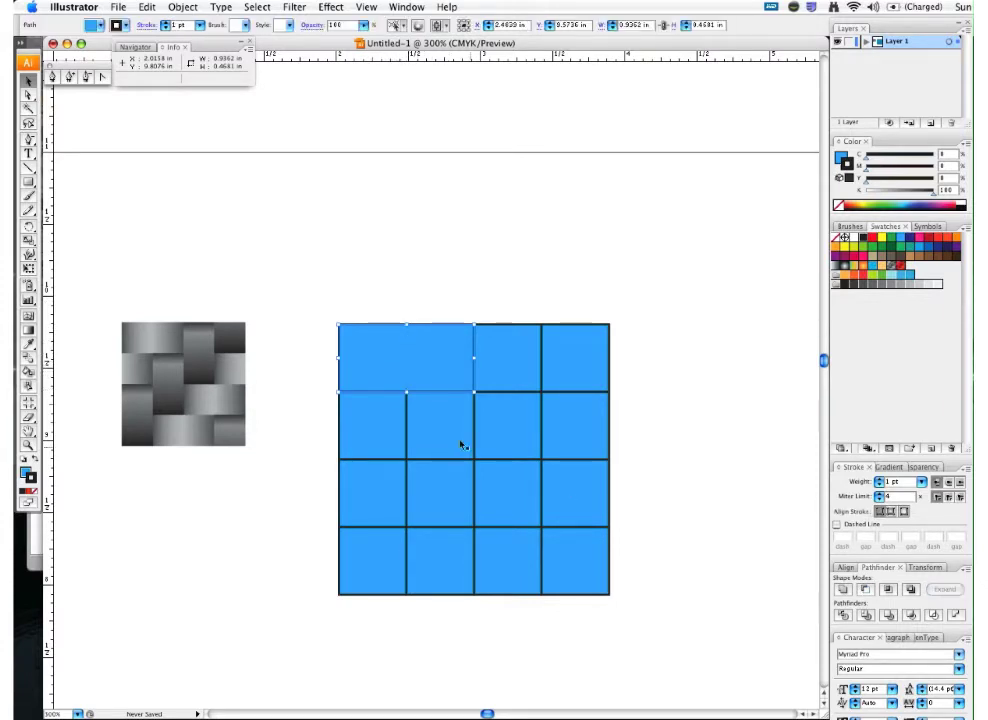
left_click(508, 289)
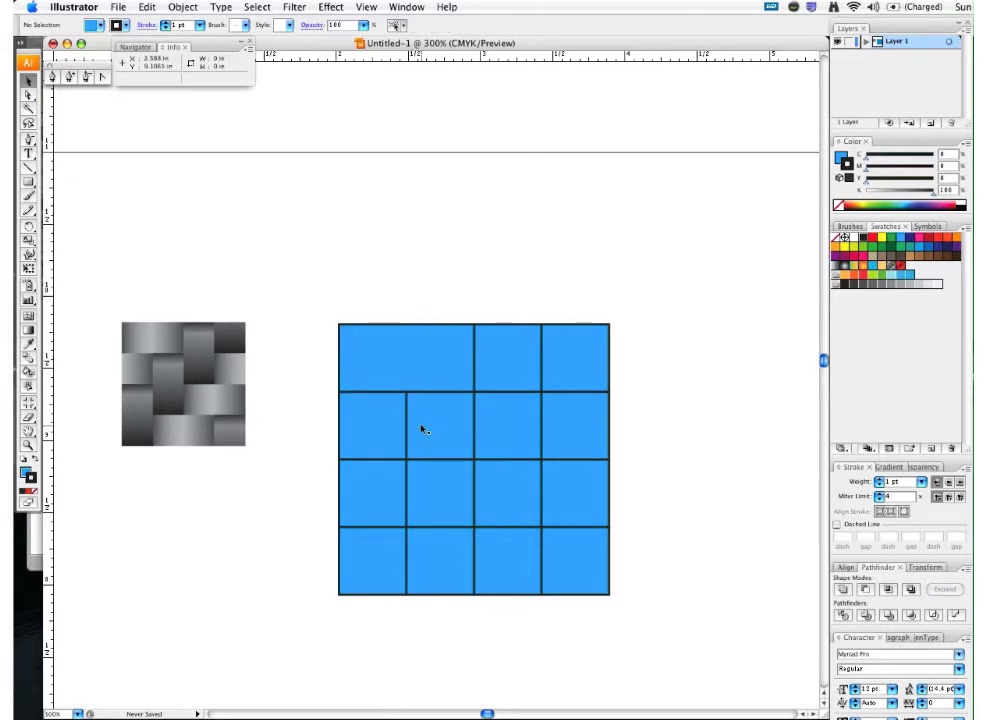
Merge vertical cell pairs in columns 3, 2 and 1 into three tall rectangles.
left_click(506, 372)
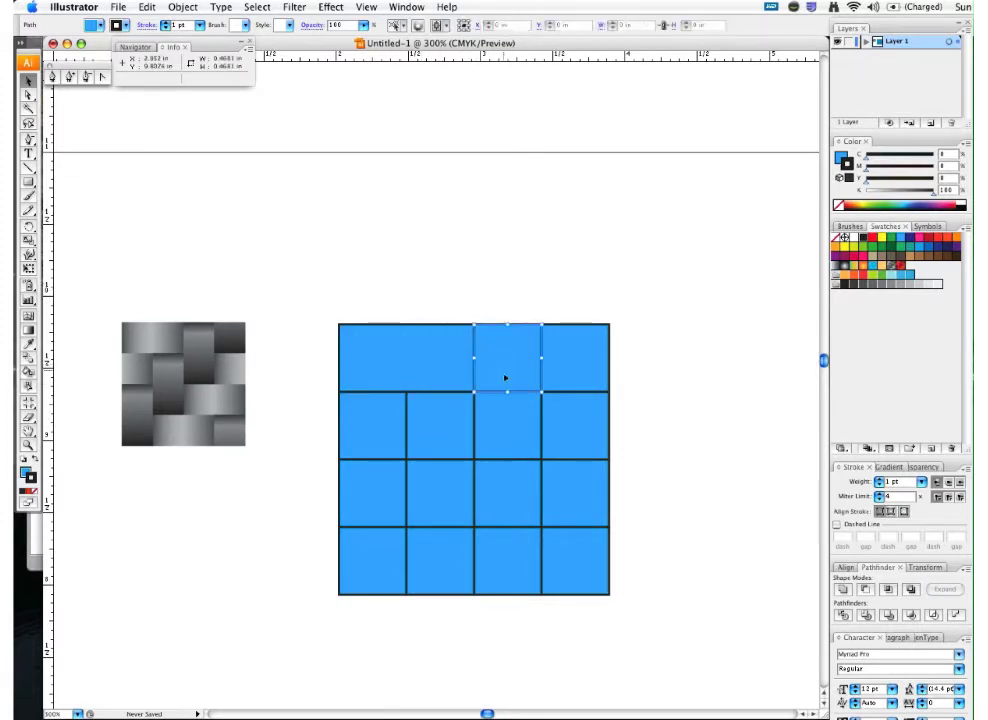
left_click(515, 428, "shift")
left_click(843, 590)
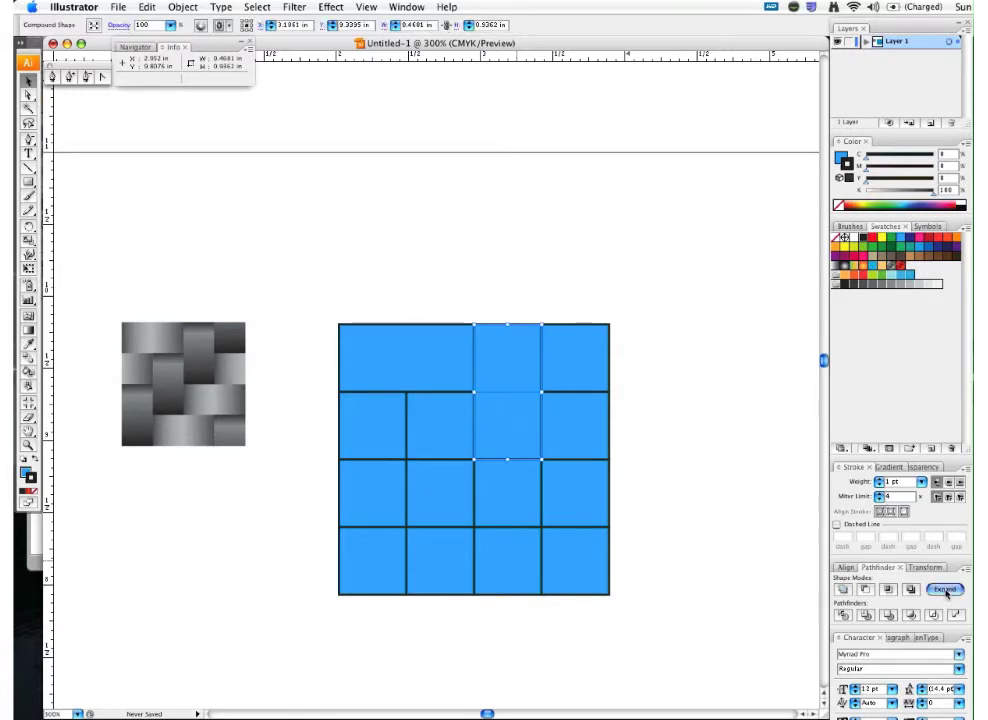
left_click(945, 590)
left_click(459, 441)
left_click(461, 483, "shift")
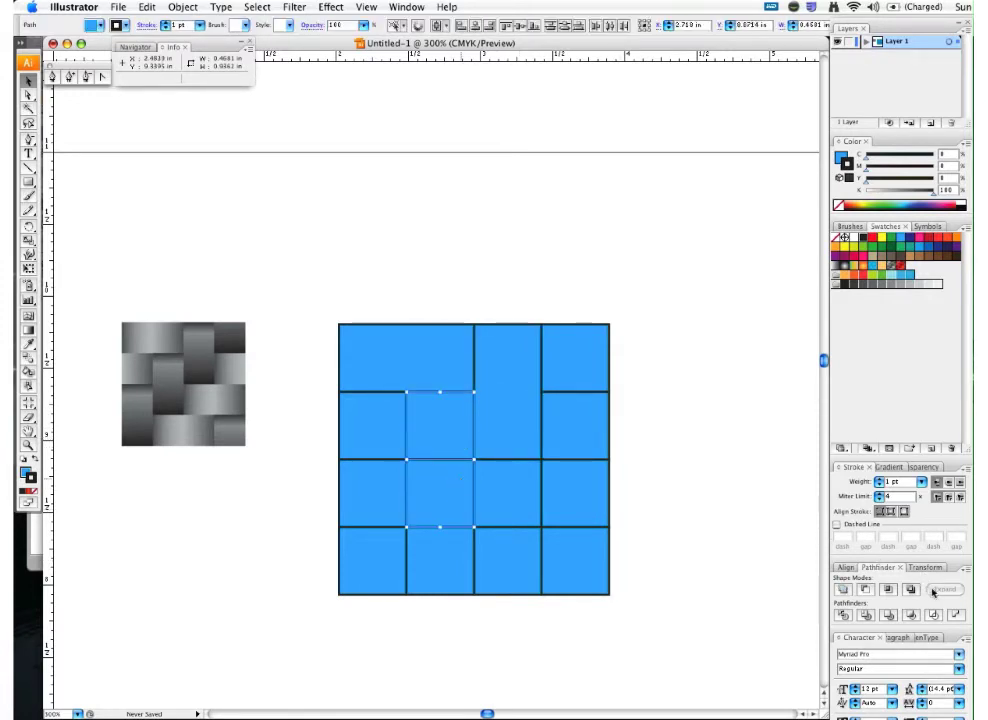
left_click(843, 590)
left_click(945, 590)
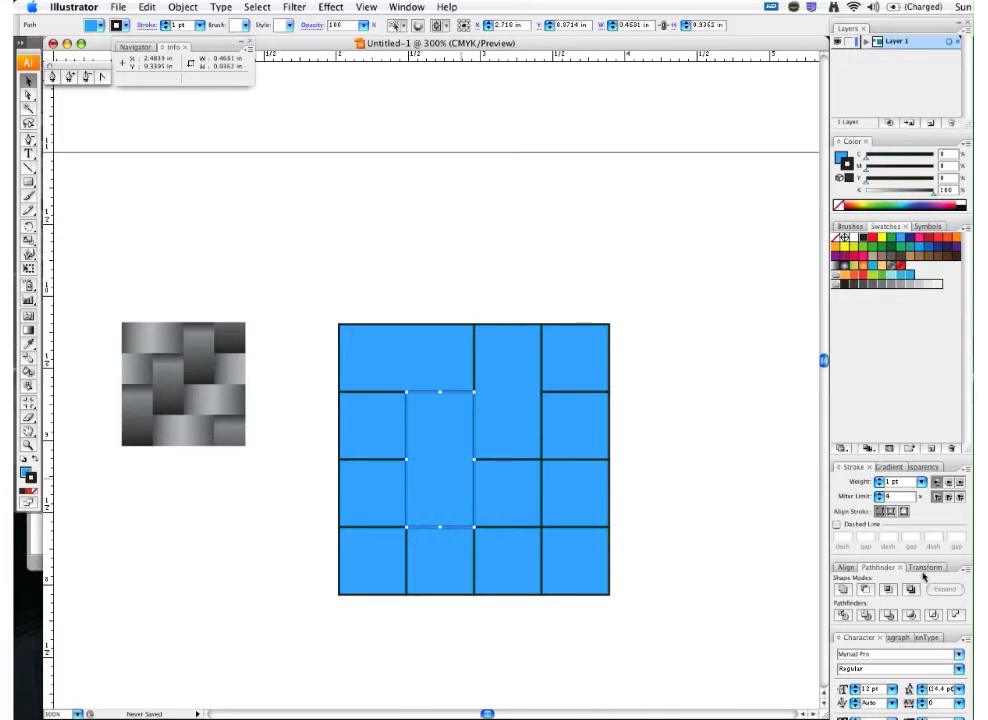
left_click(385, 497)
left_click(388, 564, "shift")
left_click(843, 590)
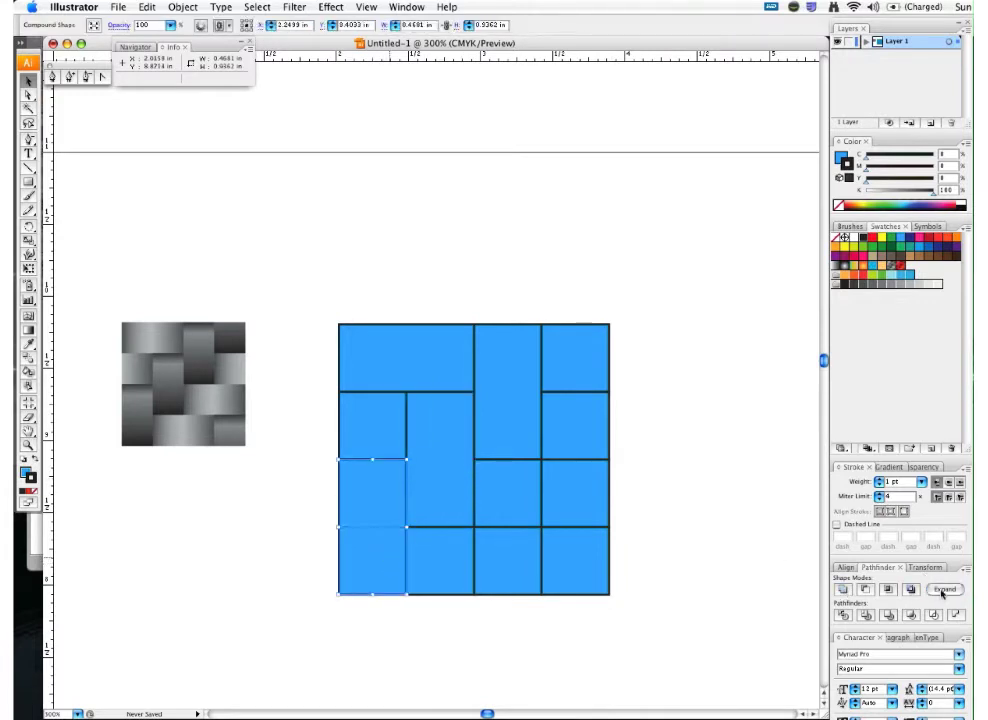
left_click(945, 590)
Merge the row-3 and bottom-row cell pairs into wide rectangles, then select the three tall bars.
left_click(521, 492)
left_click(578, 490, "shift")
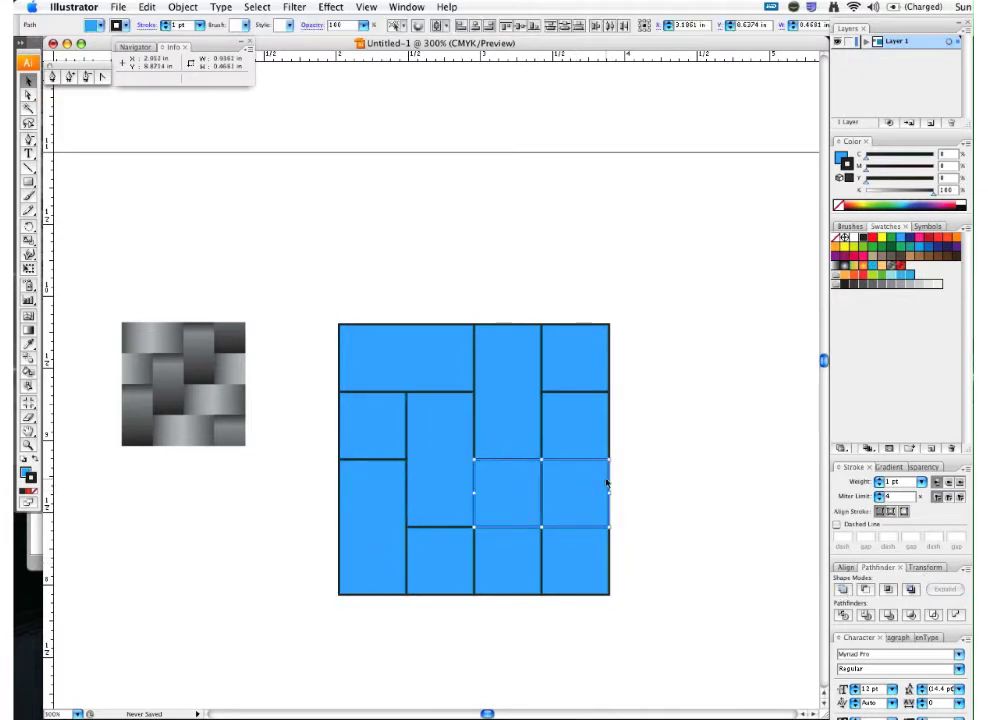
left_click(843, 590)
left_click(938, 590)
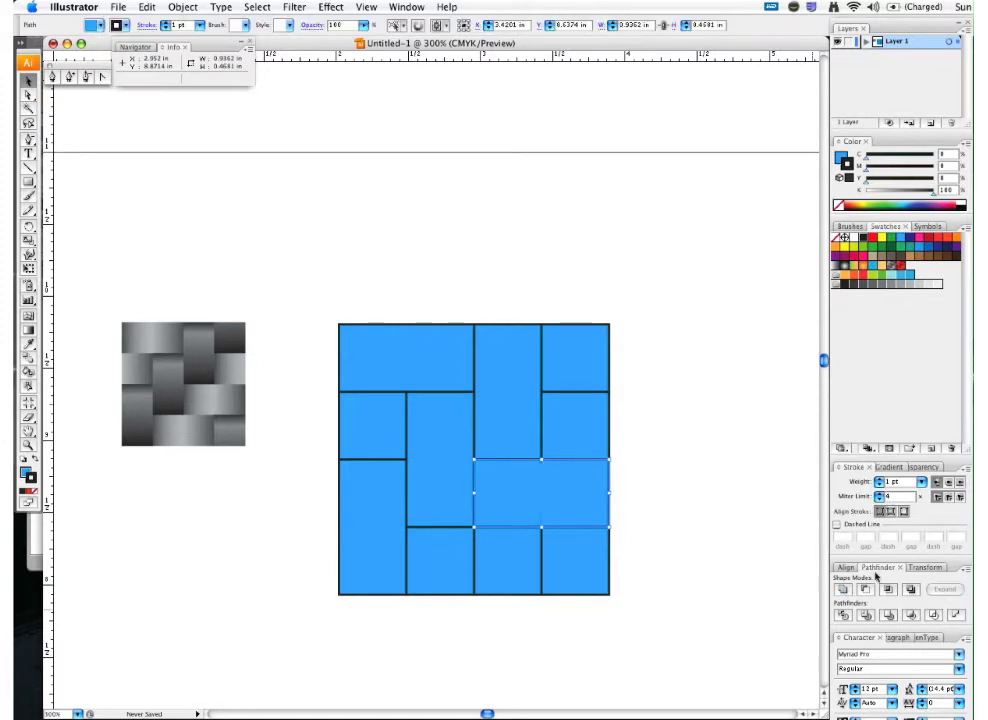
left_click(463, 569)
left_click(503, 558, "shift")
left_click(843, 590)
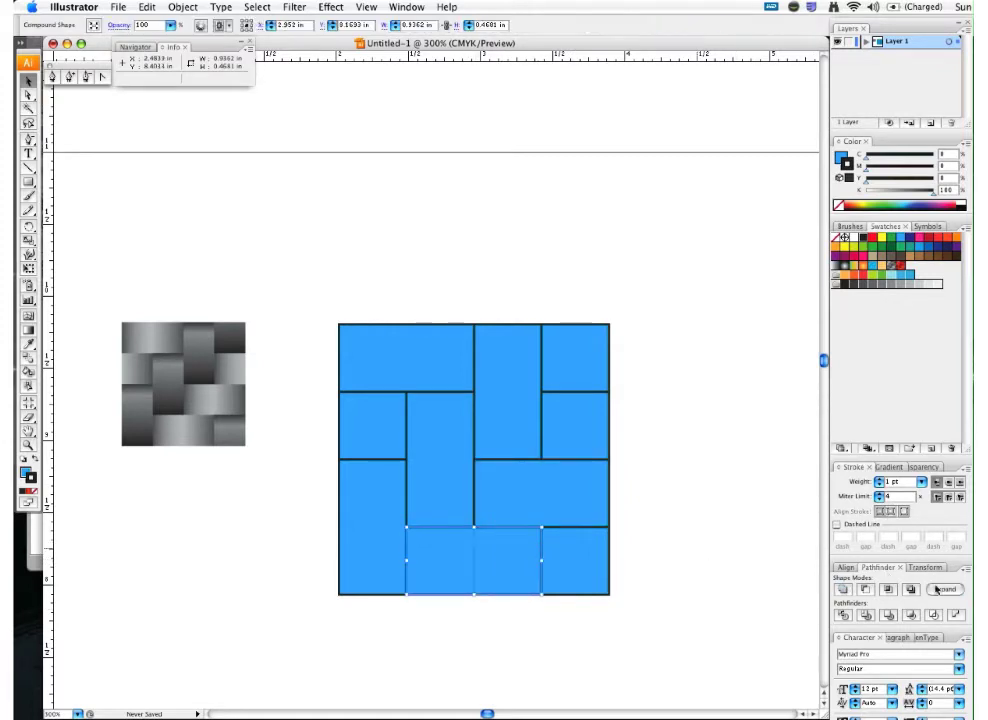
left_click(943, 590)
left_click(432, 638)
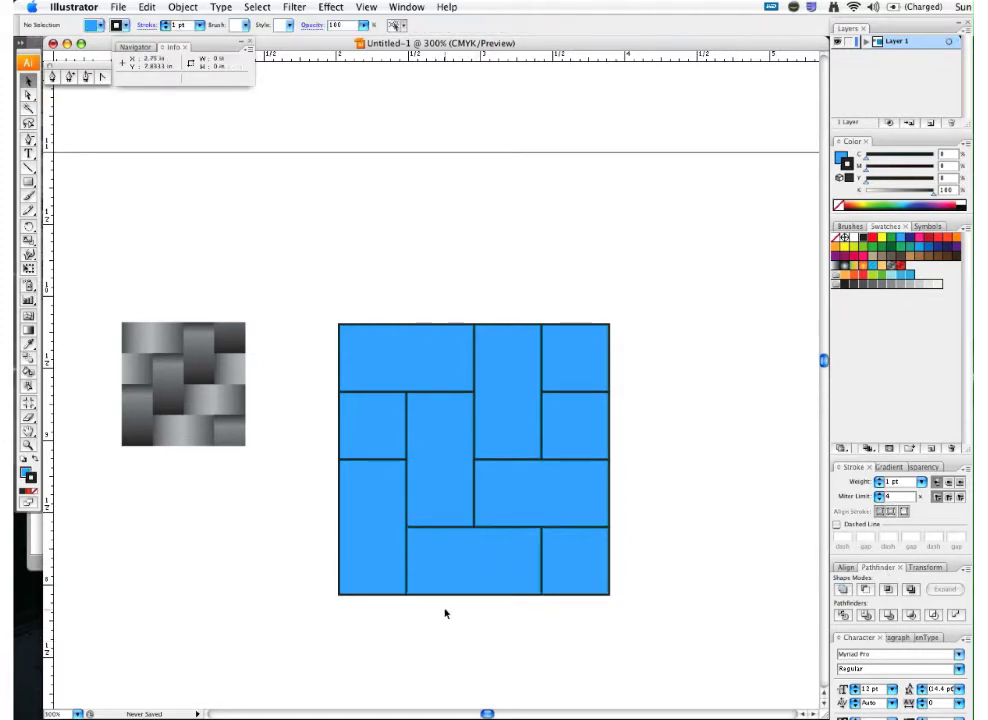
left_click(375, 520)
left_click(452, 445, "shift")
left_click(512, 376, "shift")
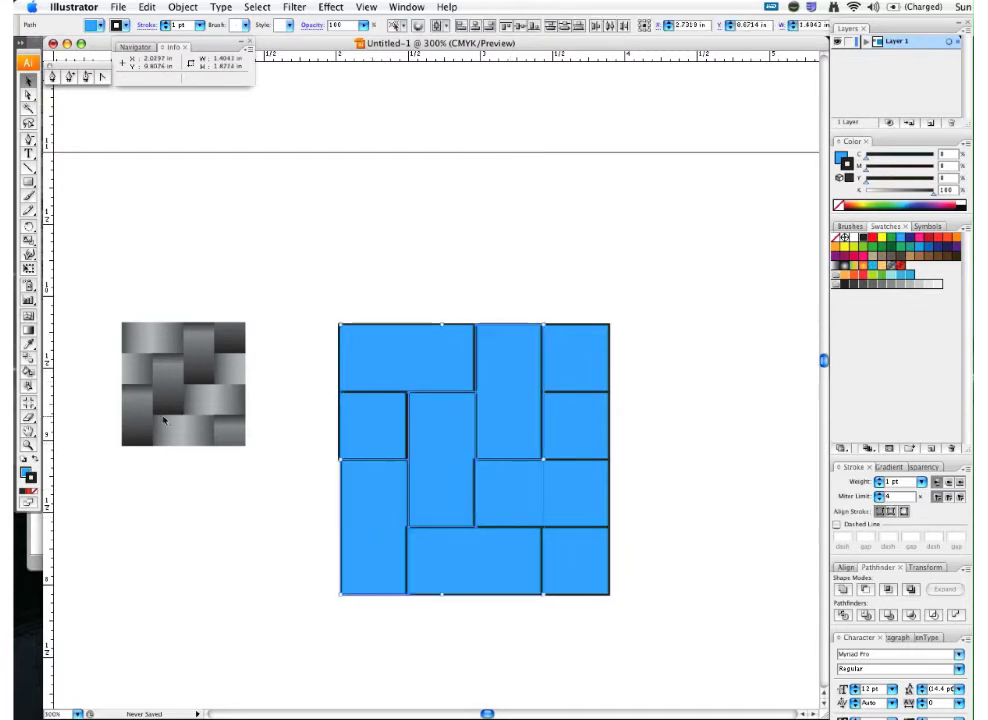
Nudge the three vertical bars left and fill them with the tile's gray gradient.
left_click_drag(488, 403, 486, 401)
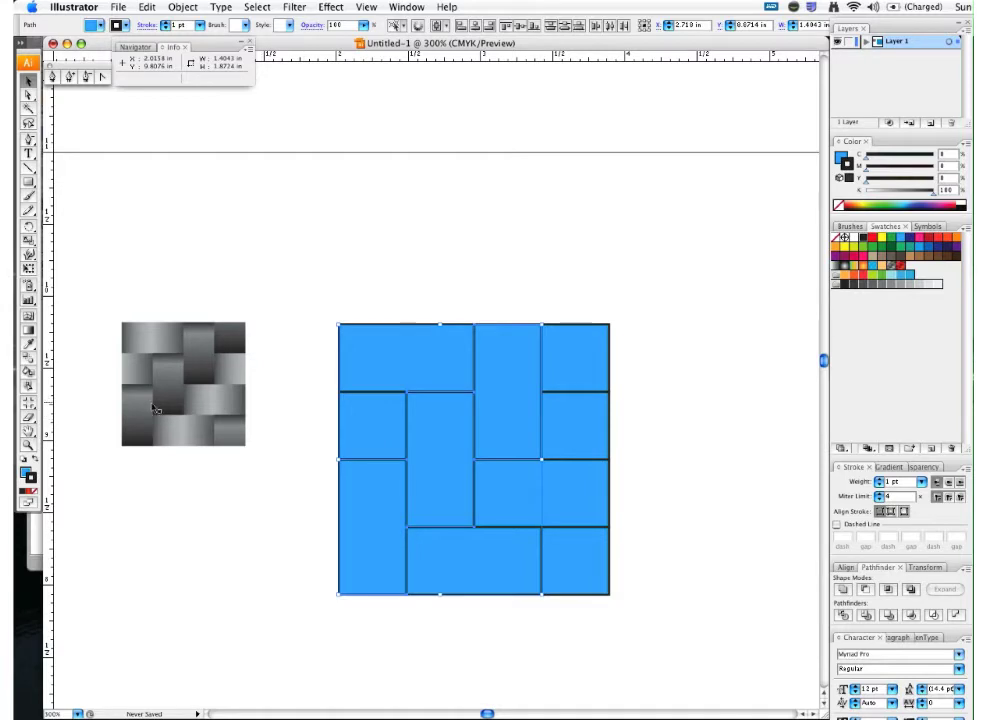
left_click(28, 343)
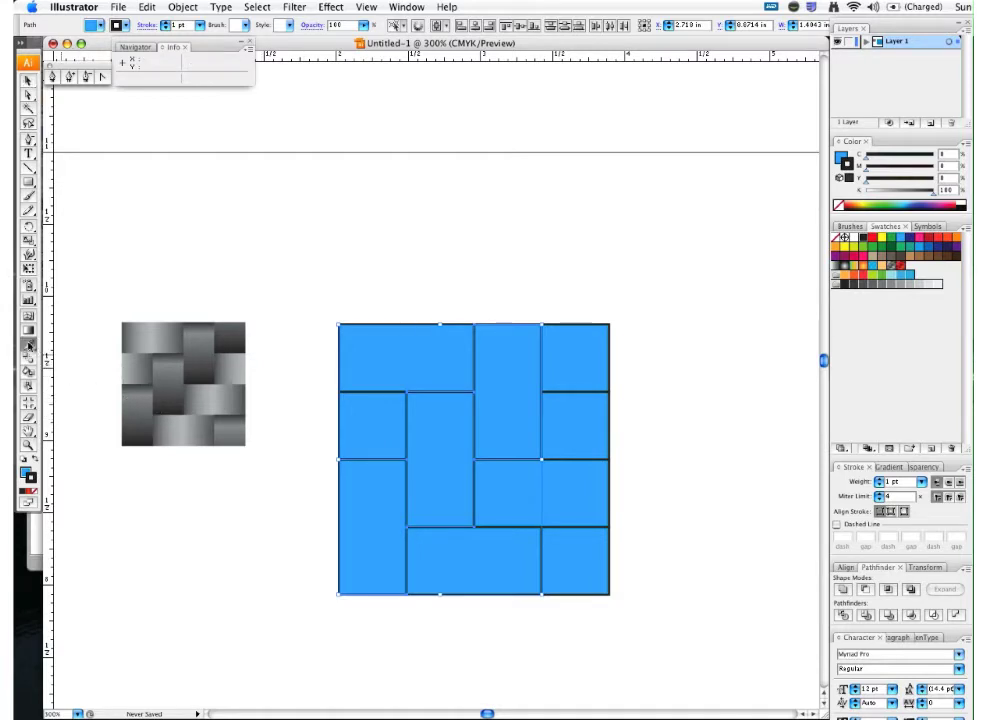
left_click(172, 376)
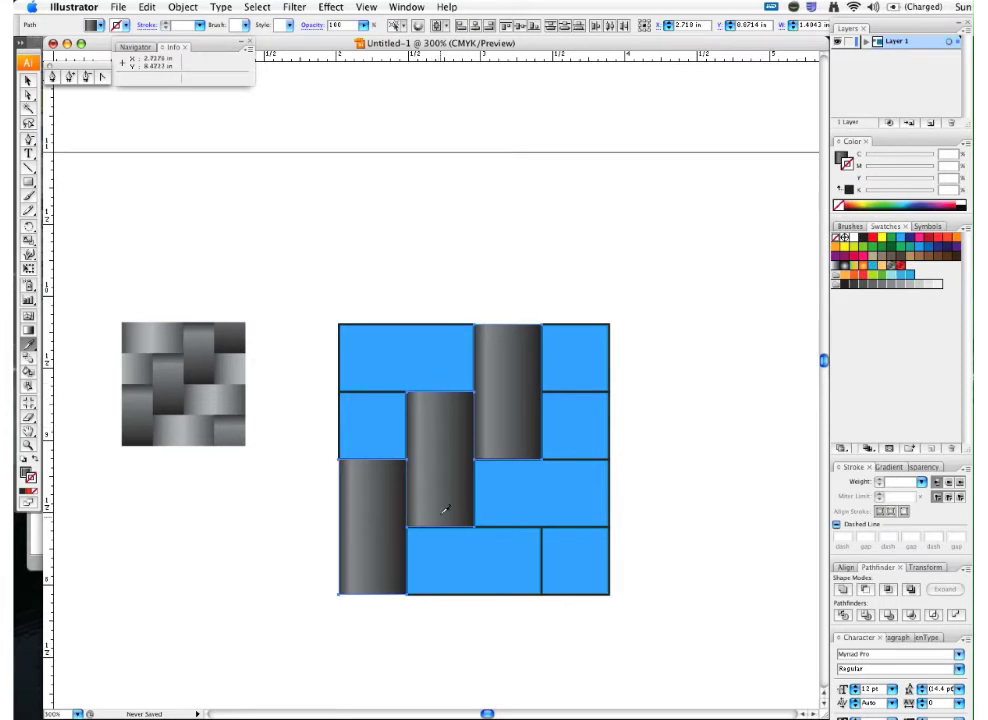
Redirect the upper-right bar's gradient to run top to bottom.
left_click(28, 82)
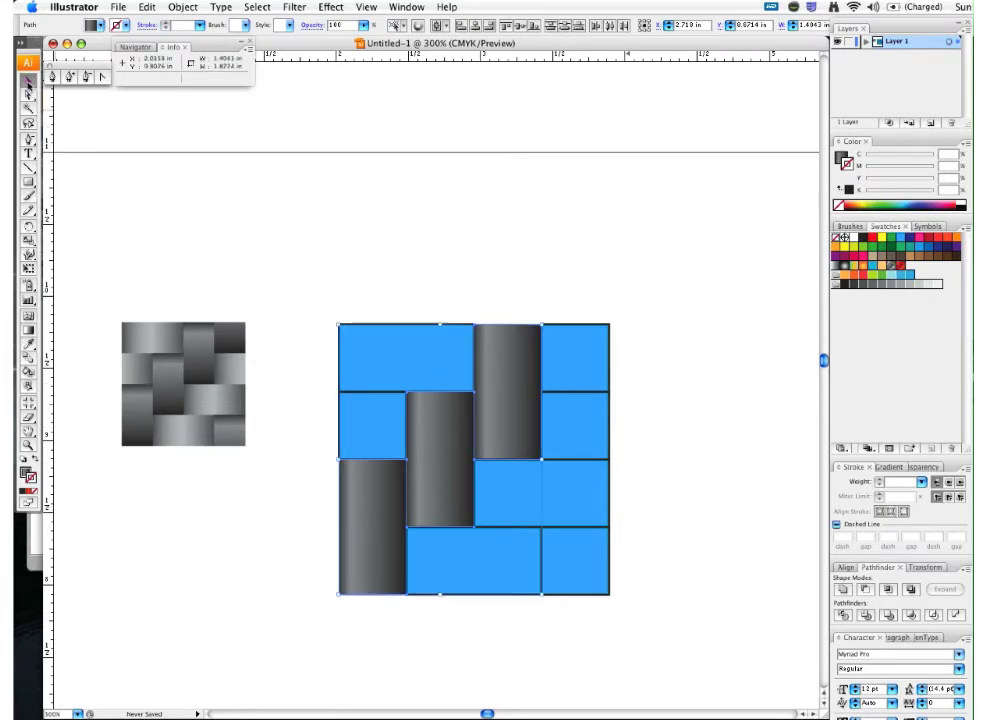
left_click(516, 369)
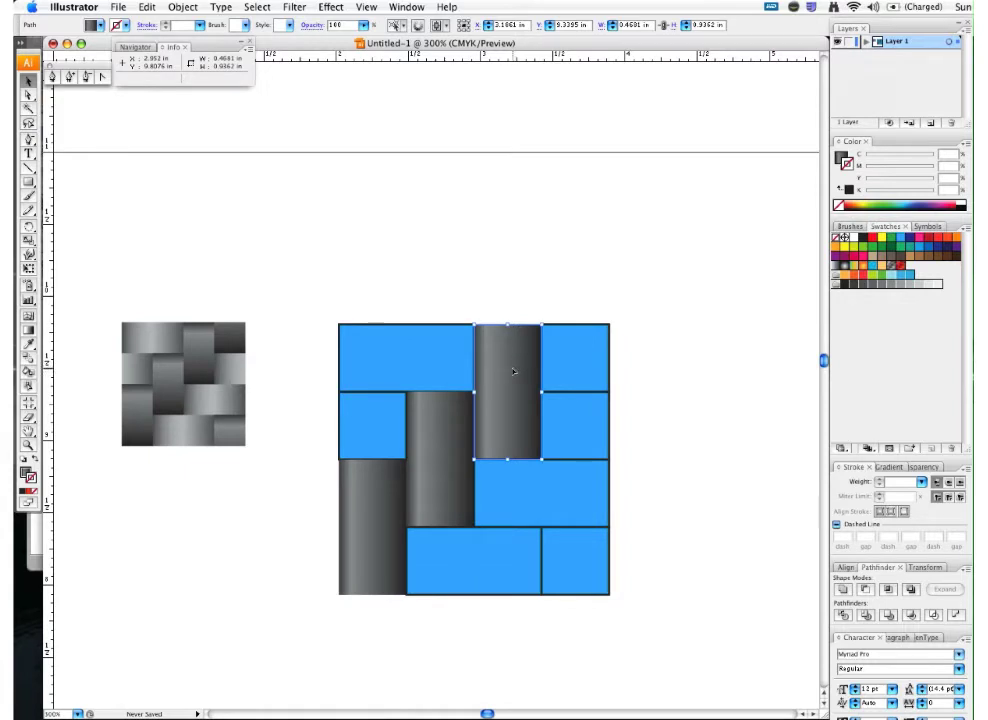
key("g")
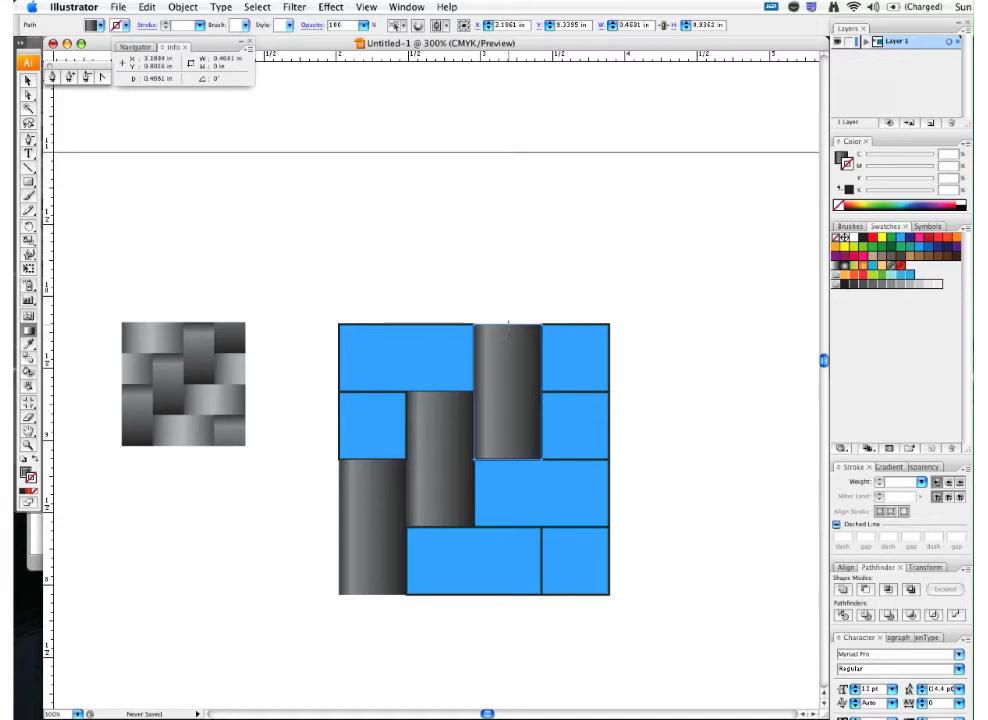
left_click_drag(508, 325, 527, 457)
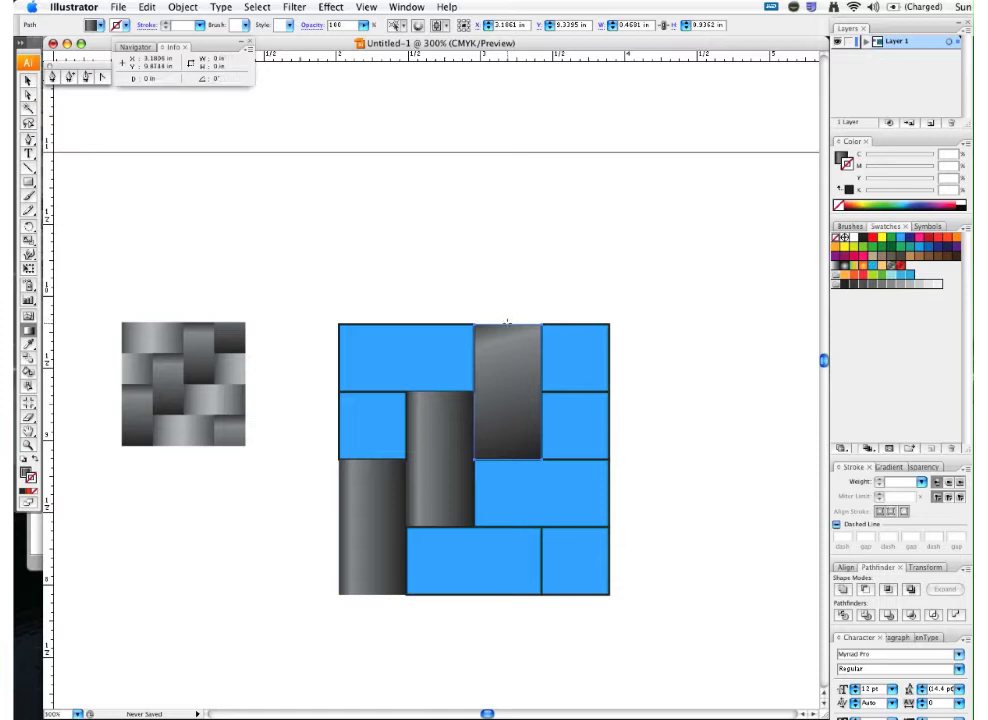
Redraw the upper-right bar's gradient, then run the middle and lower-left bars' gradients top to bottom.
left_click_drag(507, 323, 510, 452)
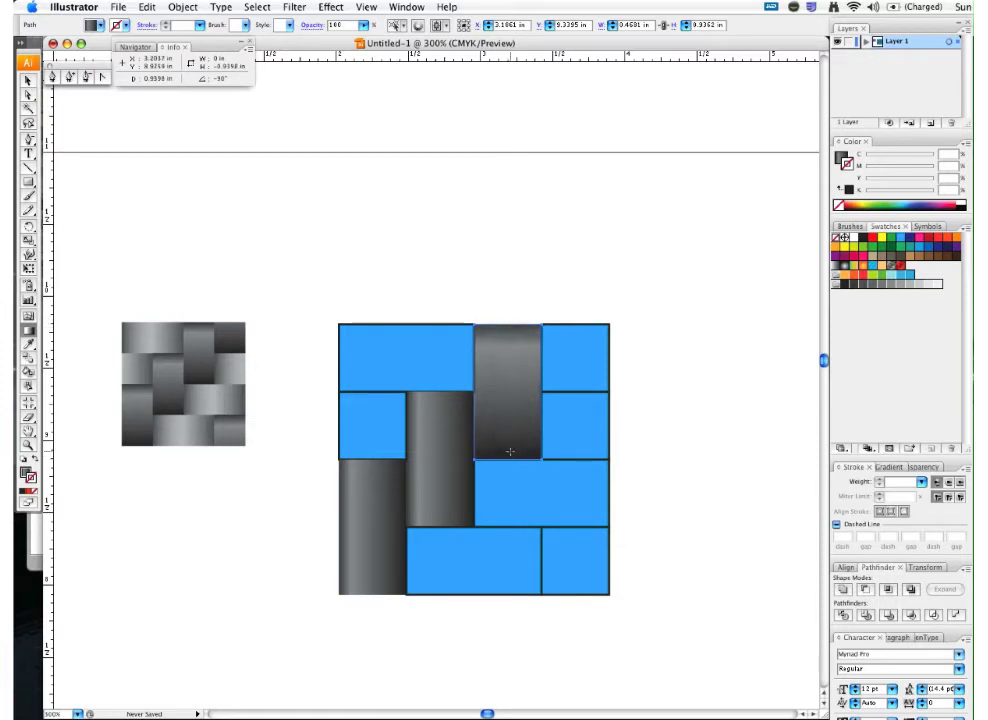
left_click(28, 79)
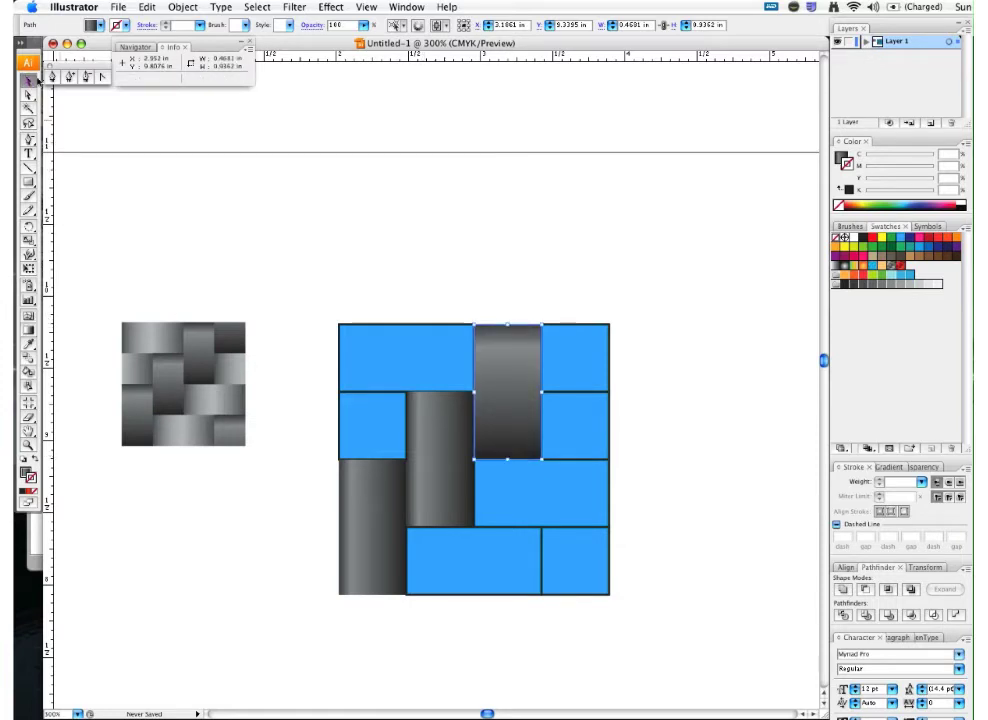
left_click(424, 422)
key("g")
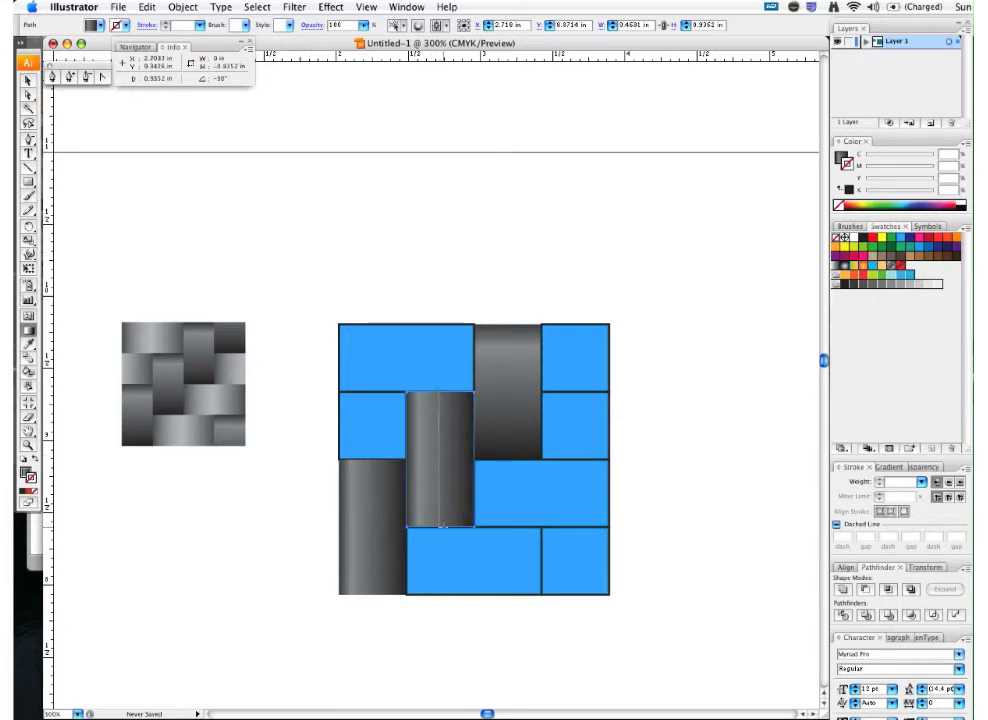
left_click_drag(440, 381, 440, 516)
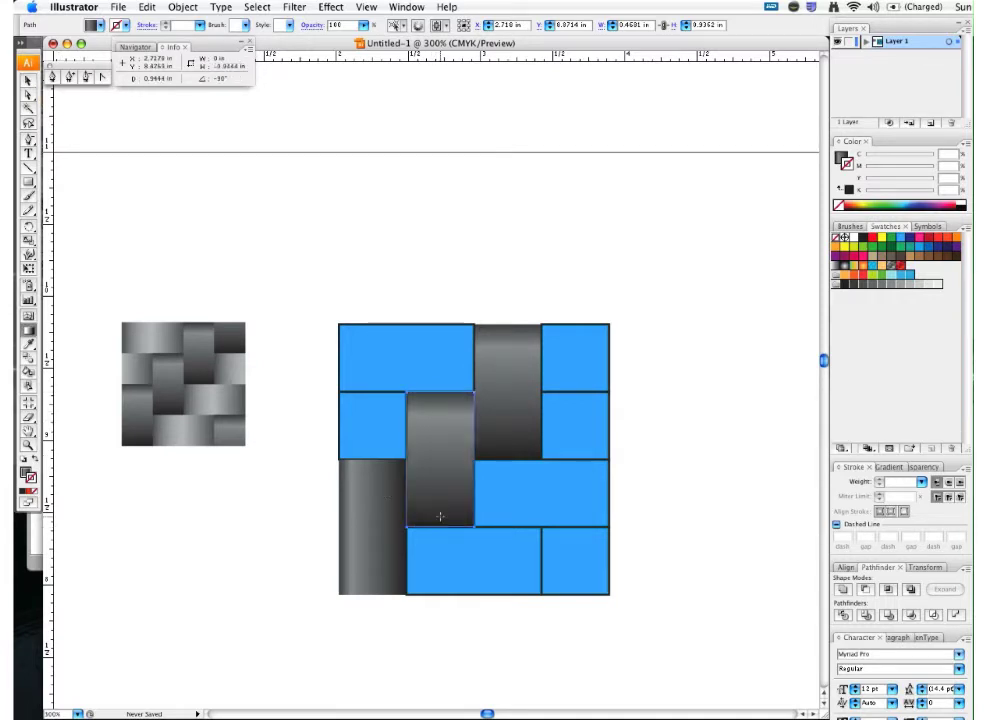
left_click(370, 505, "super")
left_click_drag(340, 498, 406, 498)
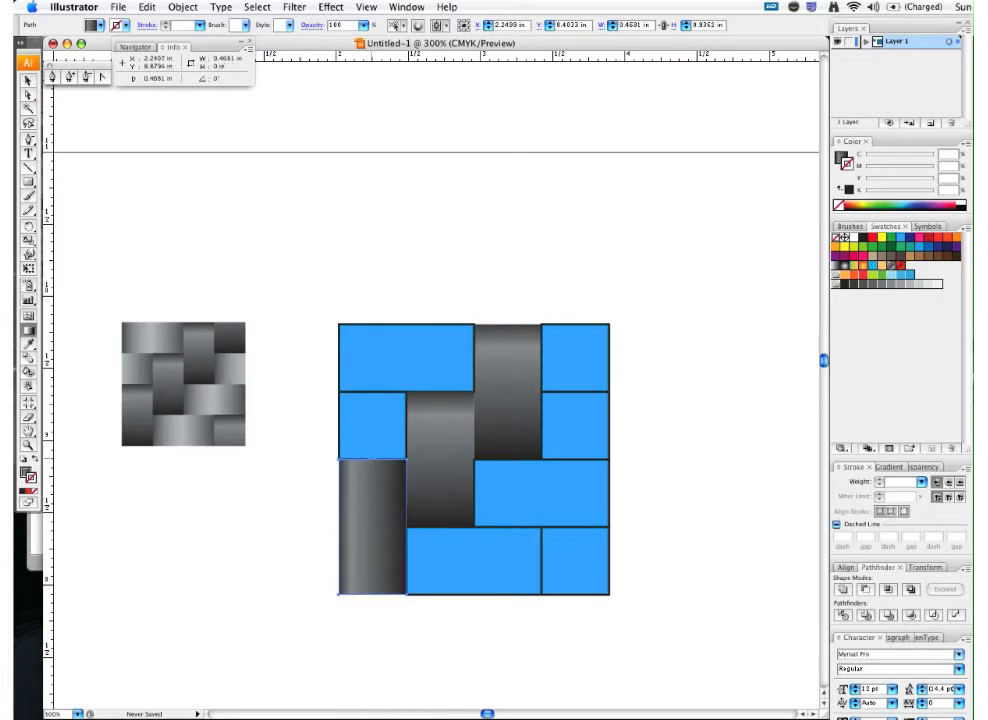
left_click_drag(372, 460, 383, 586)
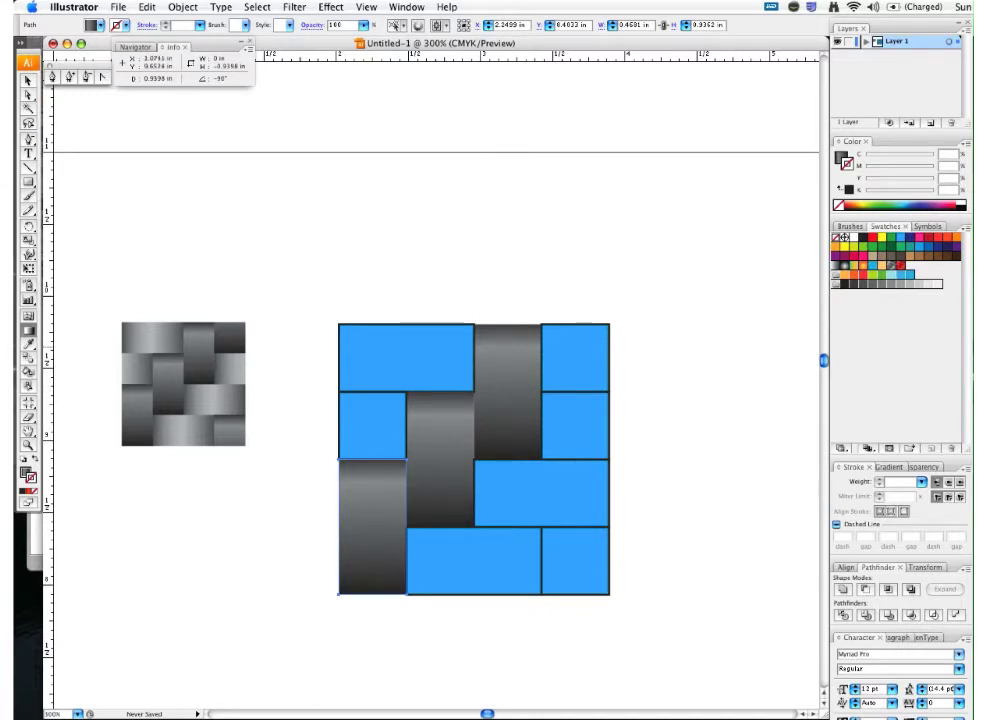
key("super+shift+a")
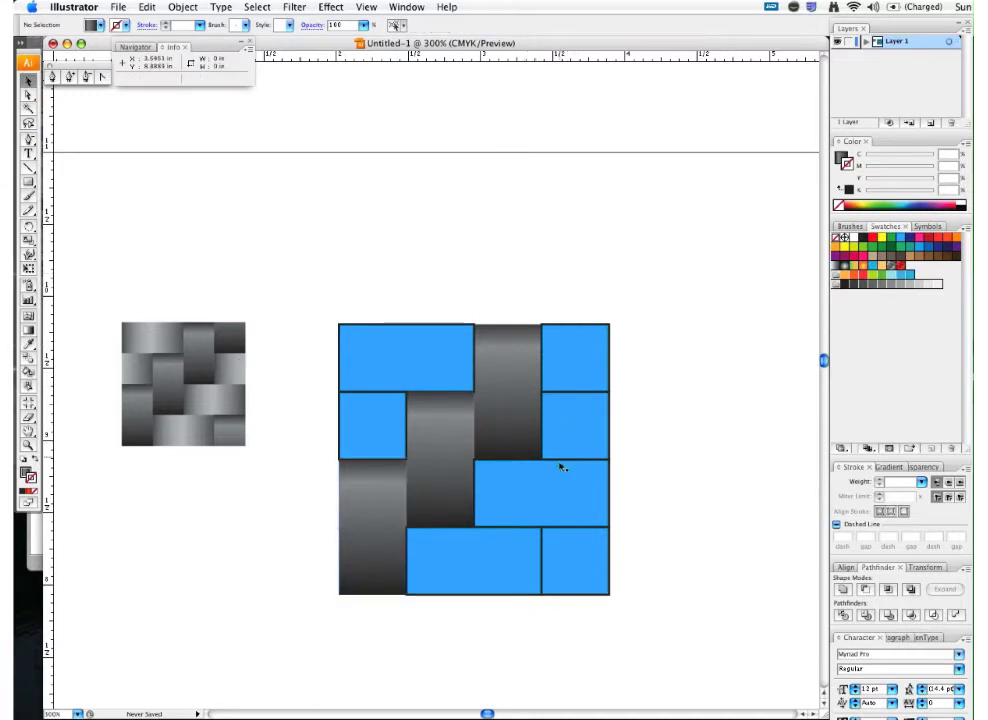
left_click_drag(482, 482, 460, 484)
left_click(401, 373)
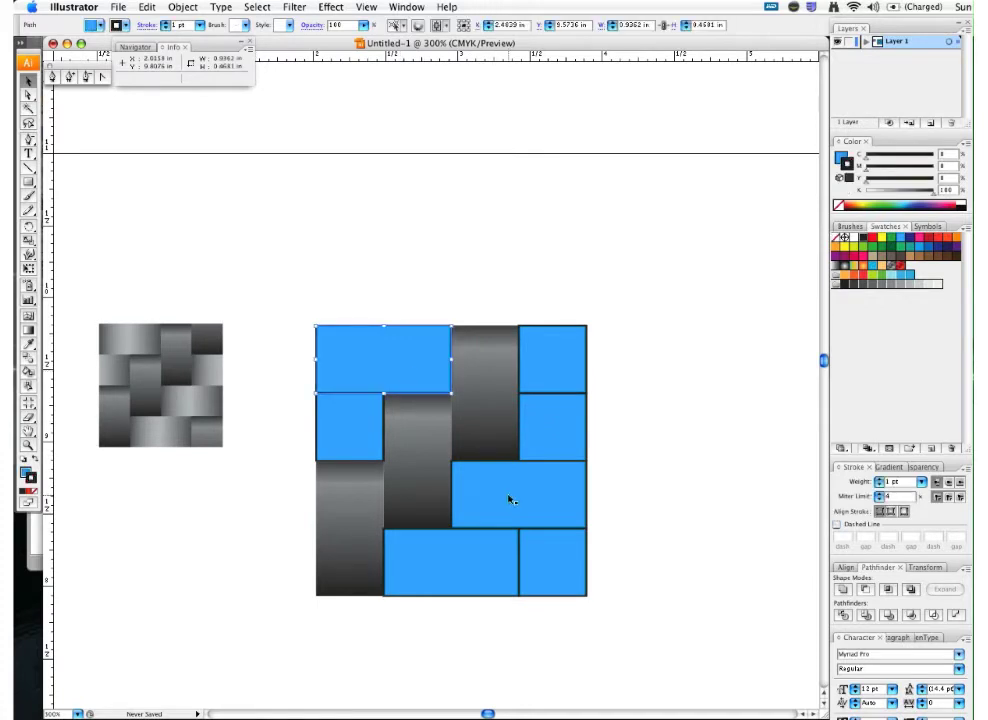
left_click(512, 498, "shift")
left_click(456, 553, "shift")
key("i")
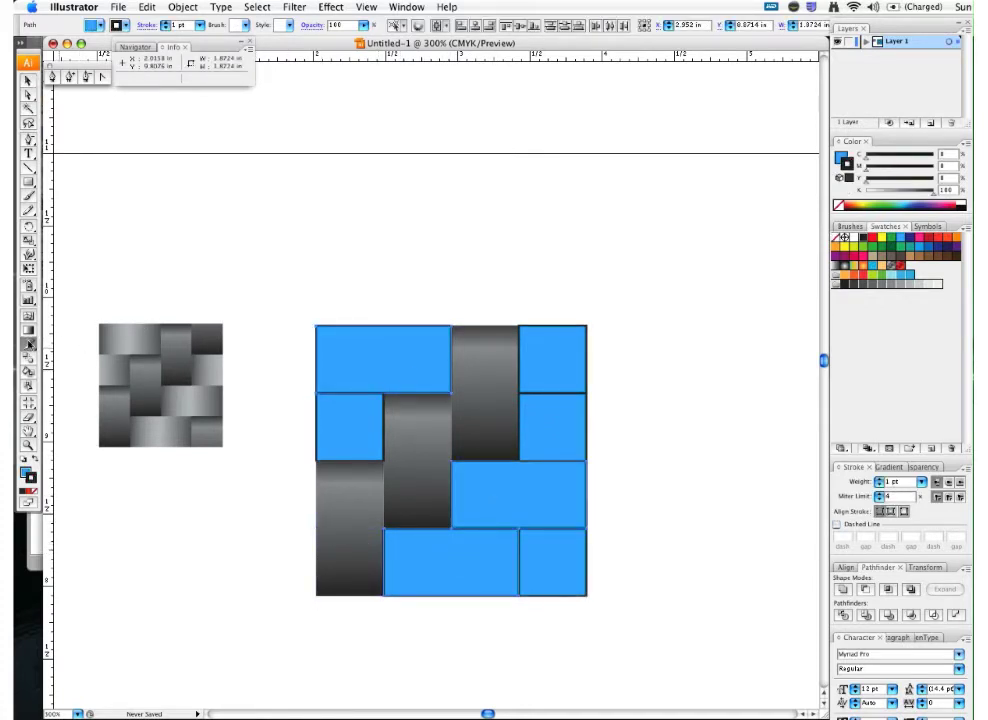
left_click(126, 325)
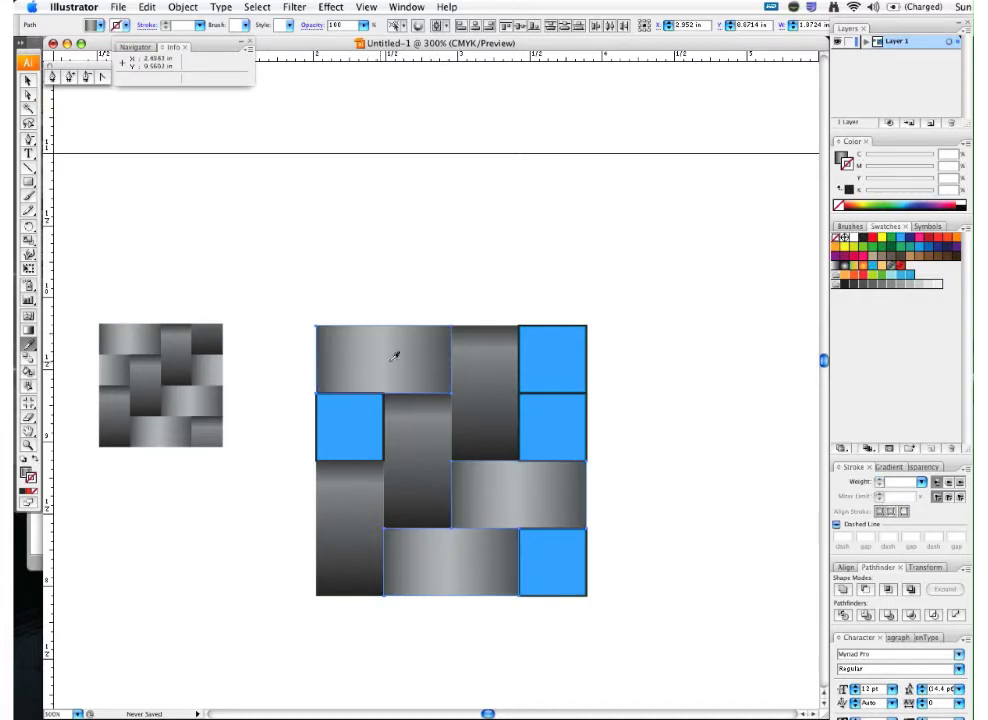
key("v")
left_click(233, 580)
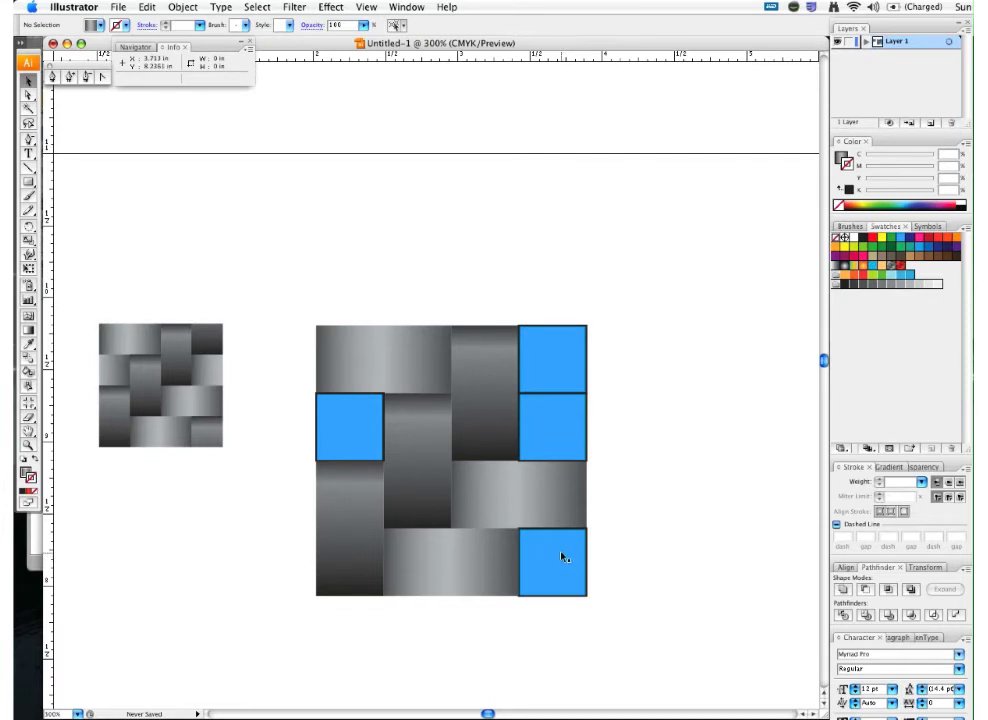
Duplicate the bottom-right blue square above the right column, discarding one misplaced copy.
left_click_drag(551, 563, 514, 518)
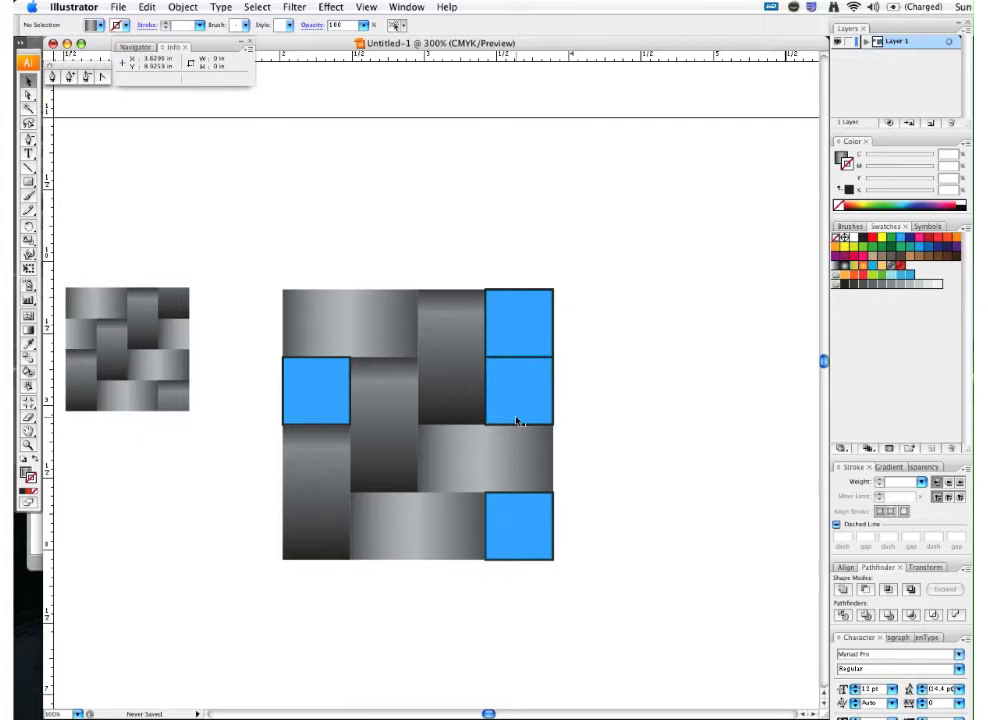
left_click_drag(530, 537, 536, 258)
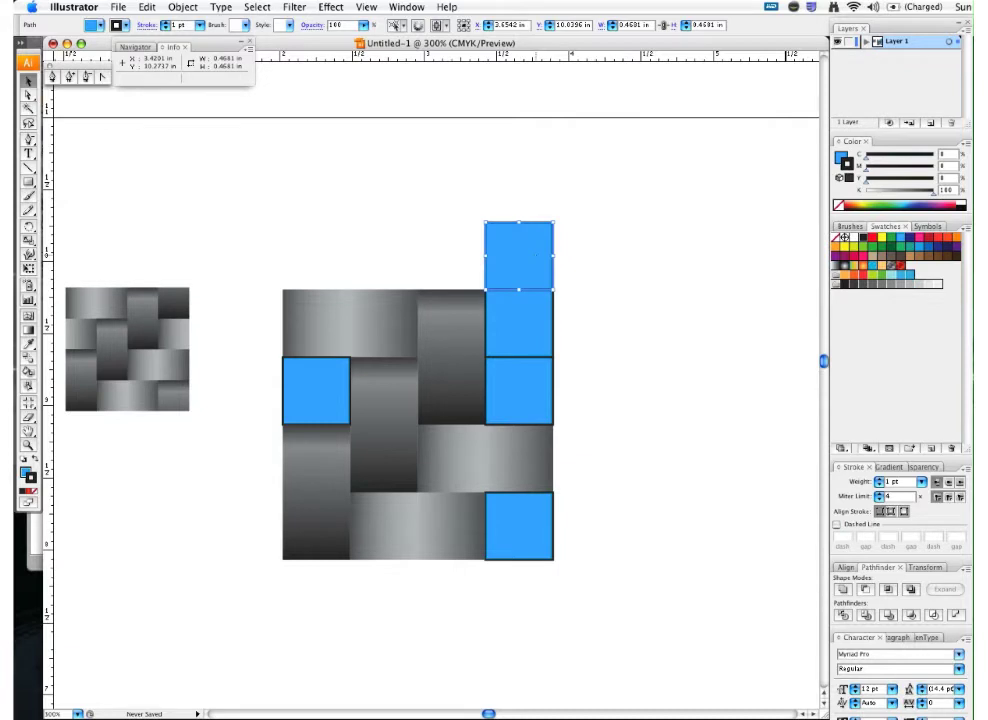
key("Delete")
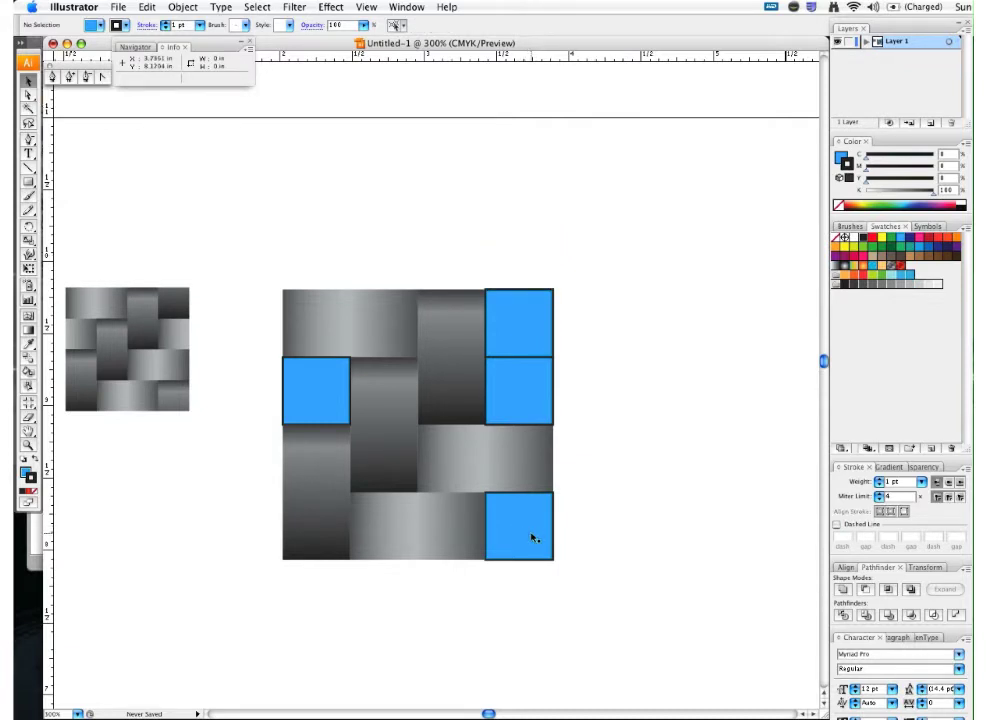
left_click_drag(533, 538, 538, 267)
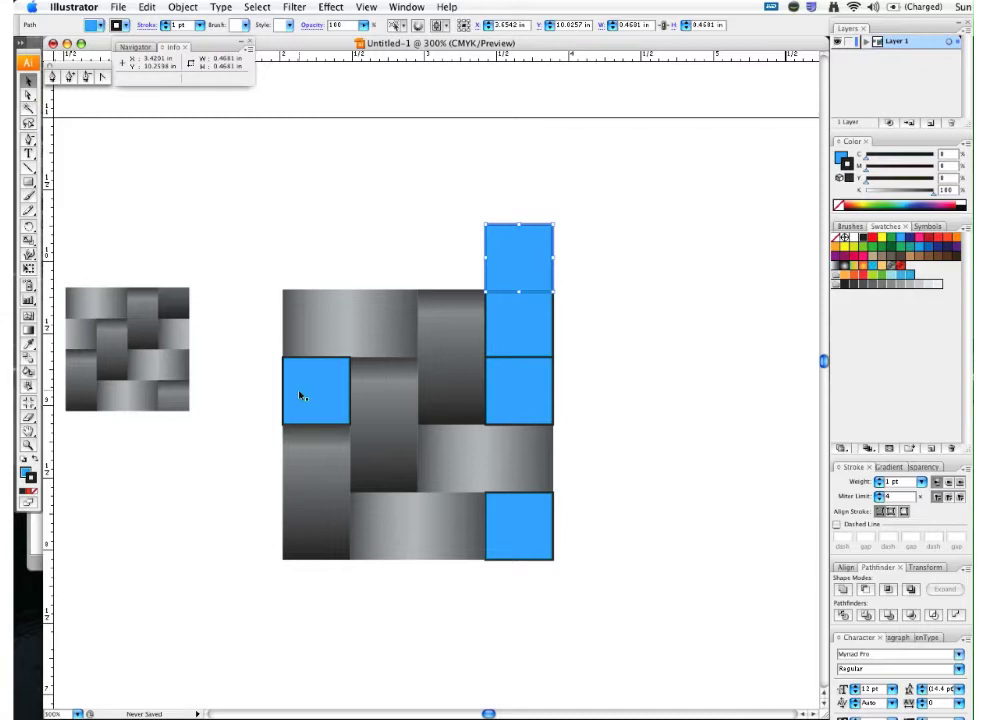
In Outline view, move the top blue square down so it sits flush on the square below.
left_click_drag(381, 185, 642, 460)
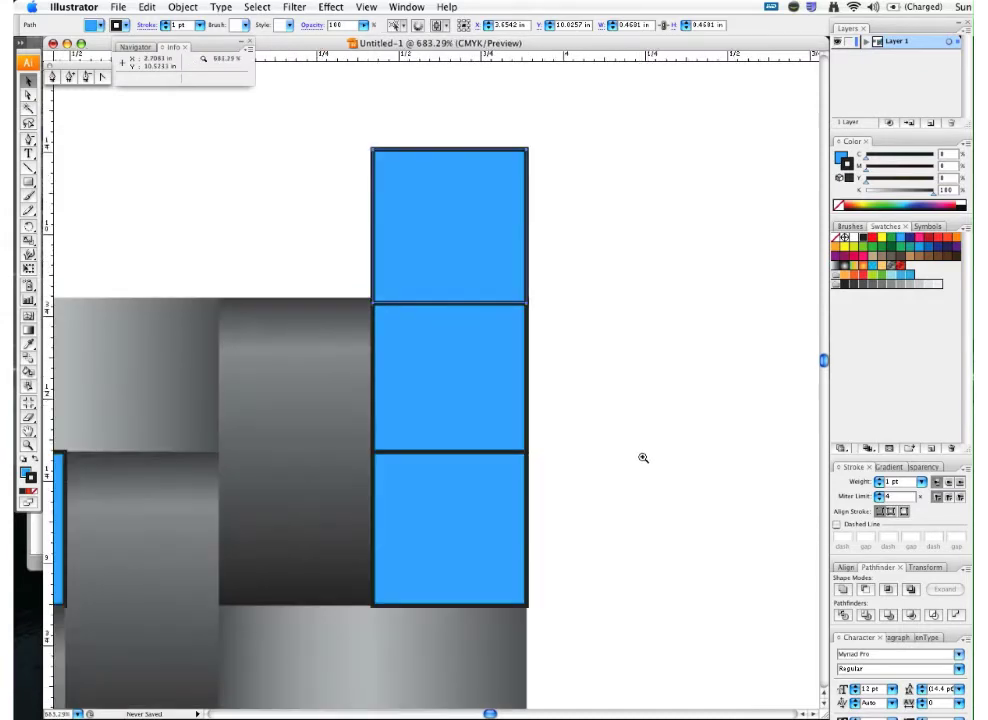
left_click(539, 323)
left_click_drag(507, 277, 509, 257)
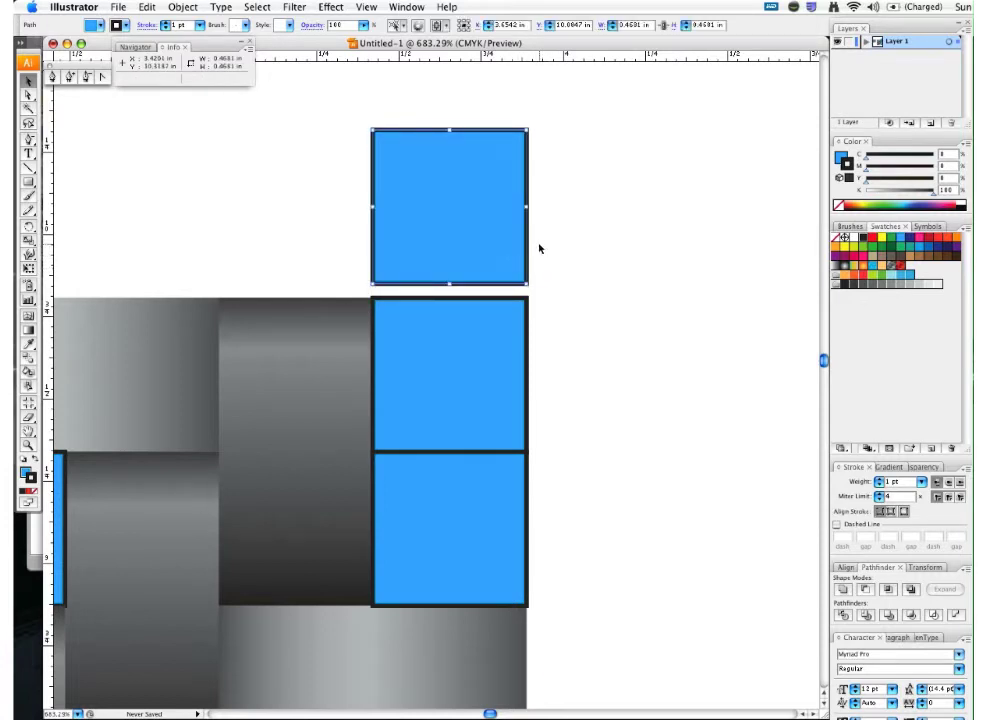
left_click(535, 262)
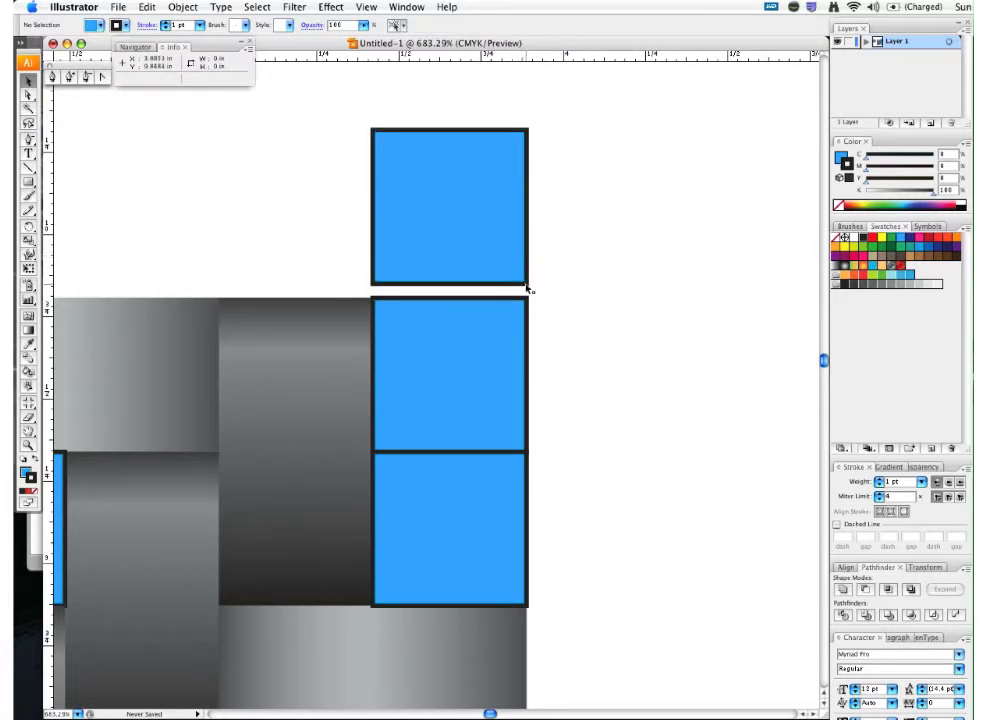
left_click_drag(512, 273, 547, 322)
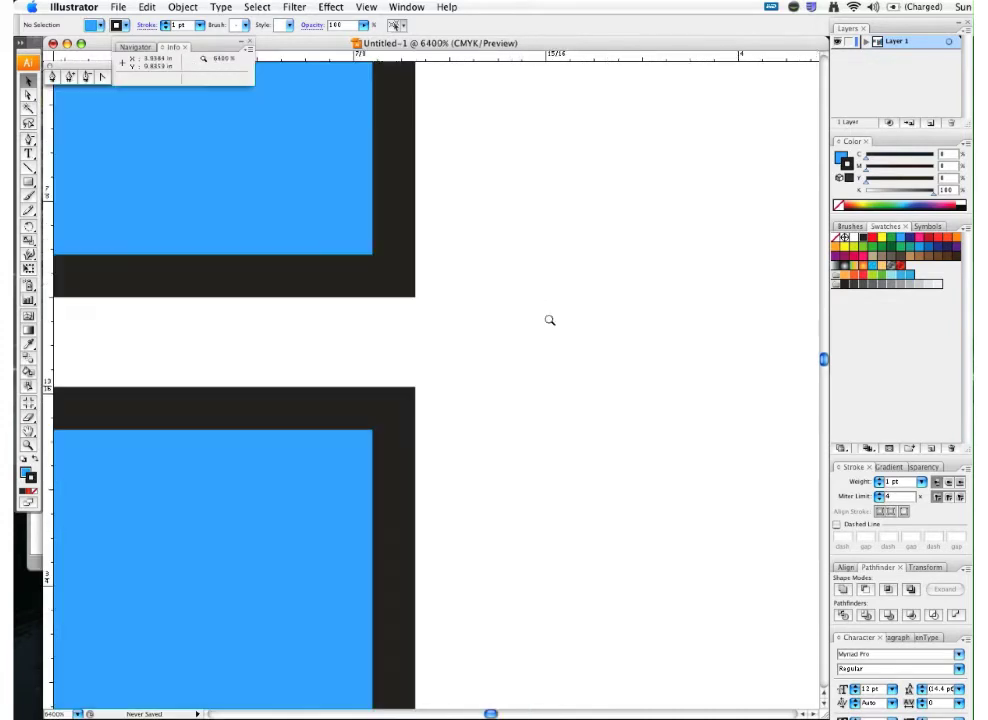
key("super+y")
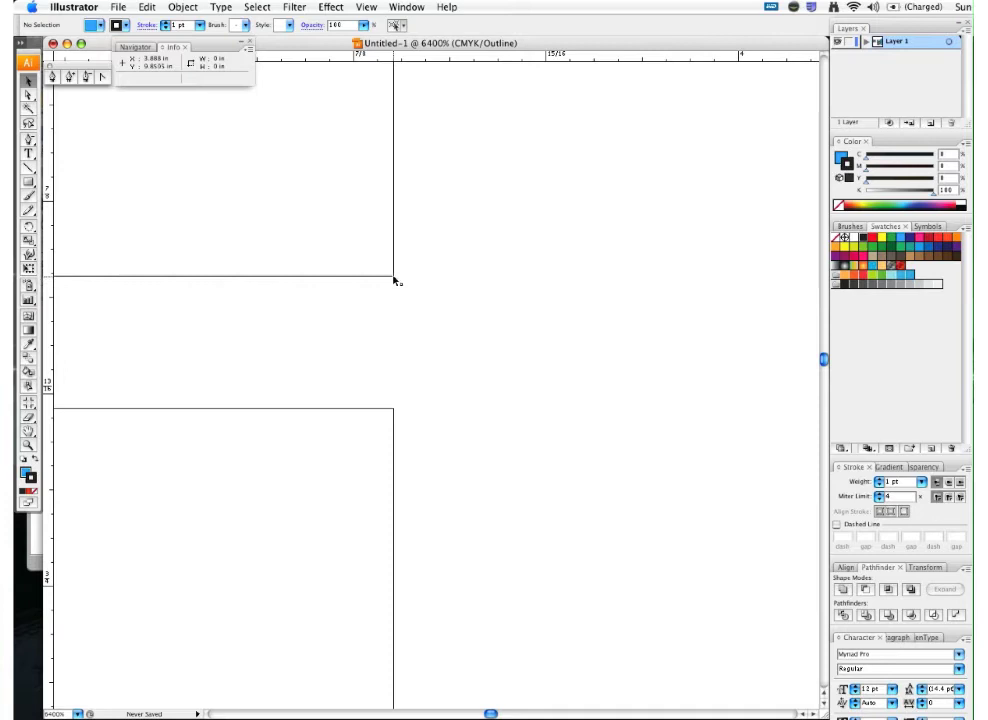
left_click_drag(394, 280, 398, 406)
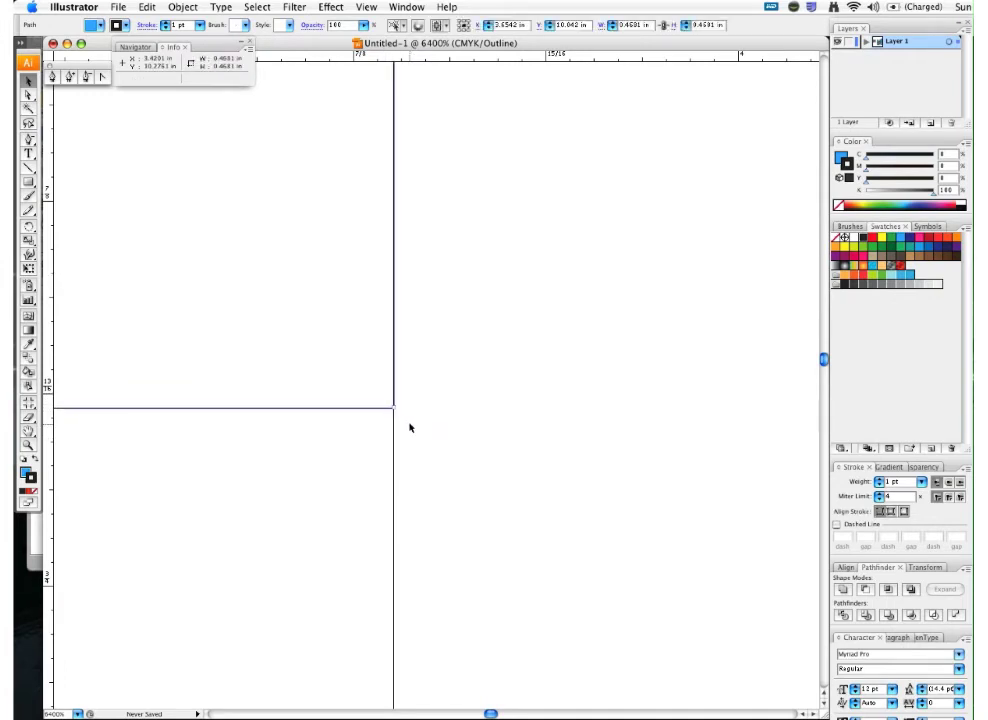
left_click(408, 426)
Fill the top two right-column squares with the gray cylinder's gradient.
key("super+minus")
key("super+minus")
key("super+minus")
key("super+minus")
key("super+minus")
key("super+minus")
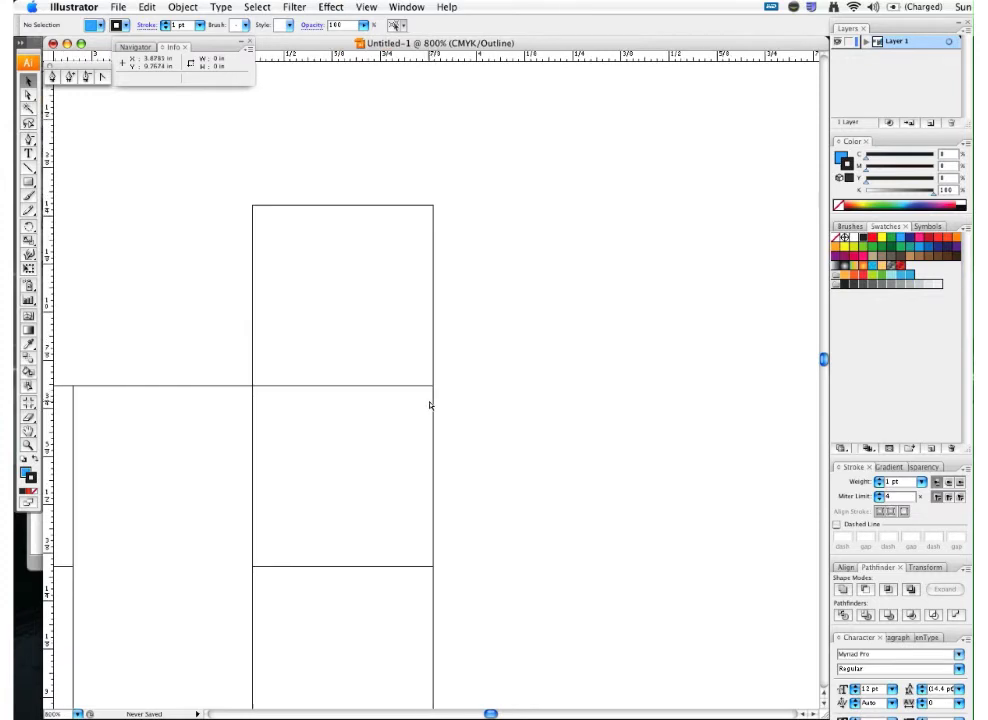
key("super+y")
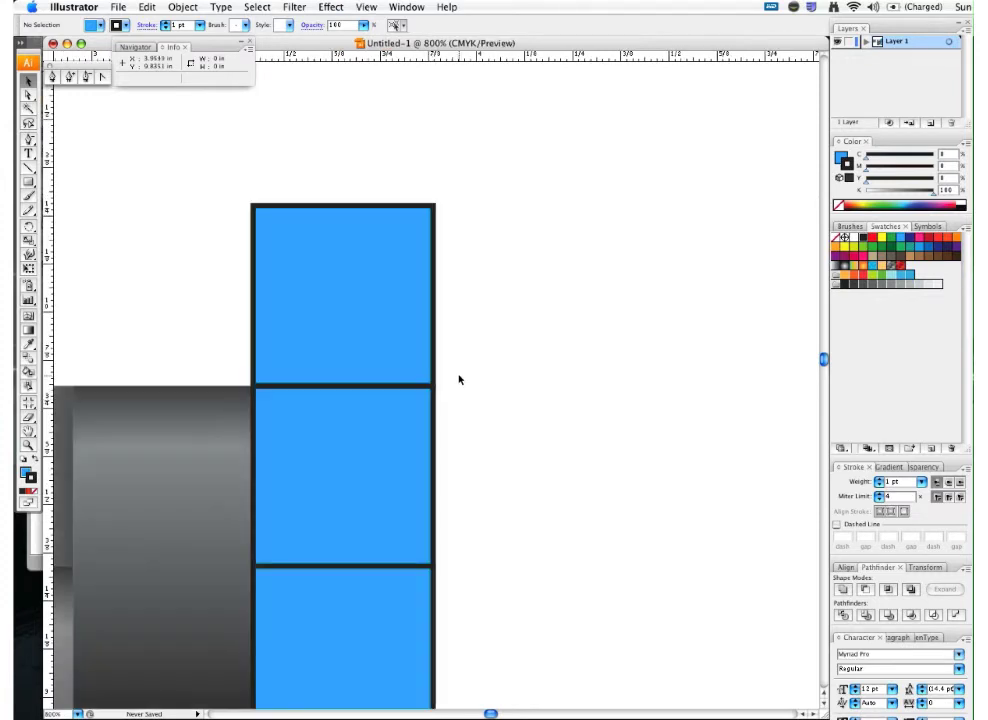
left_click(338, 352)
left_click(343, 432, "shift")
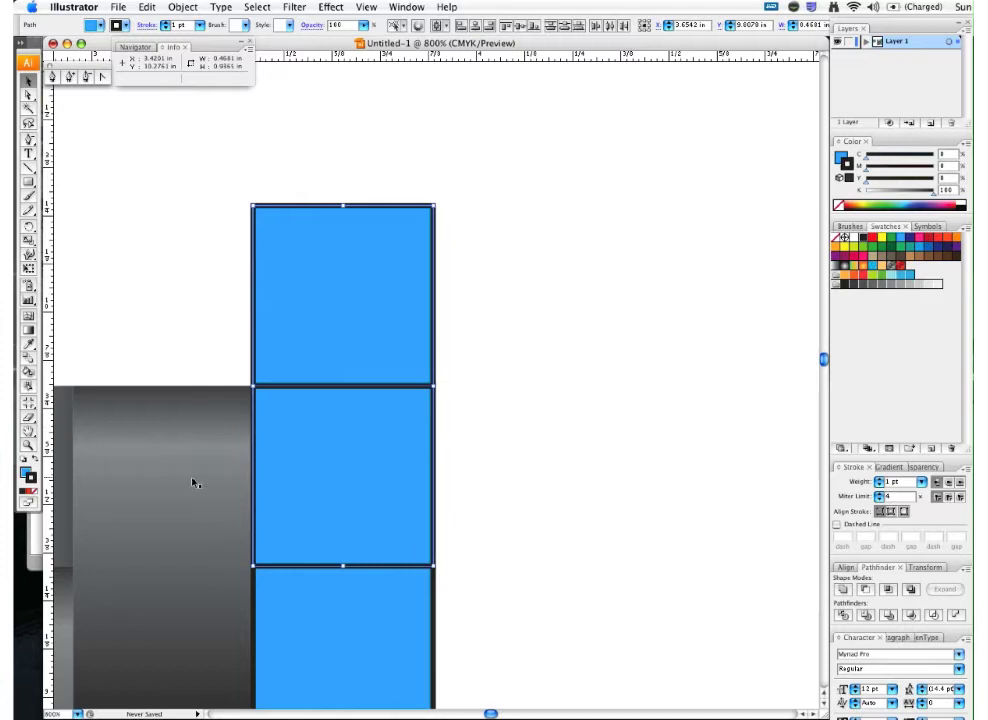
left_click_drag(225, 514, 335, 428)
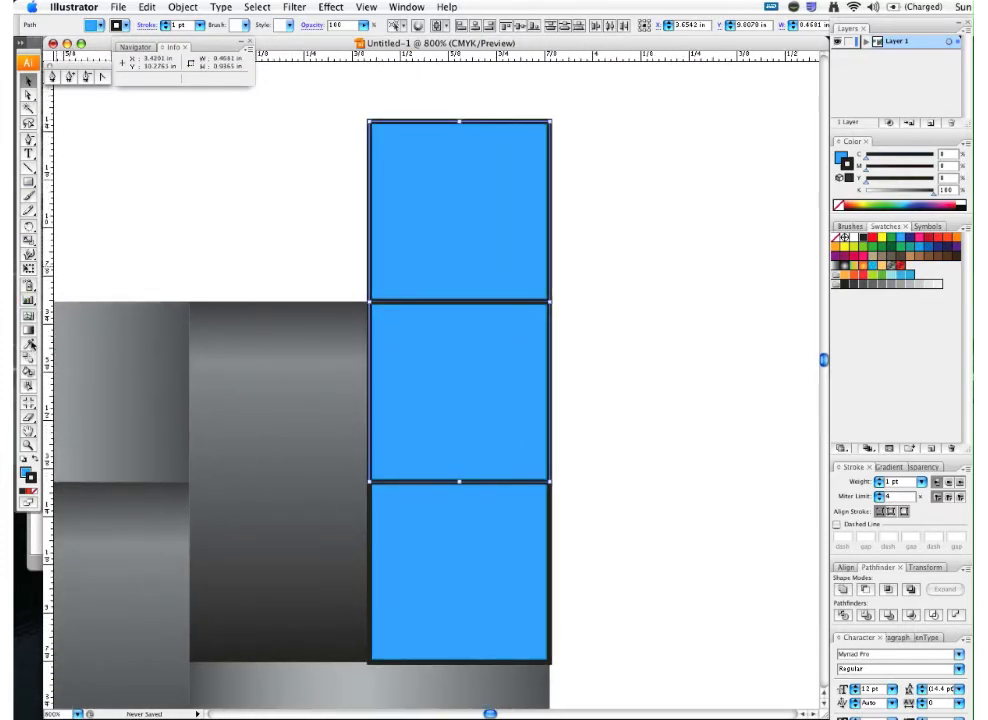
left_click(28, 343)
left_click(305, 439)
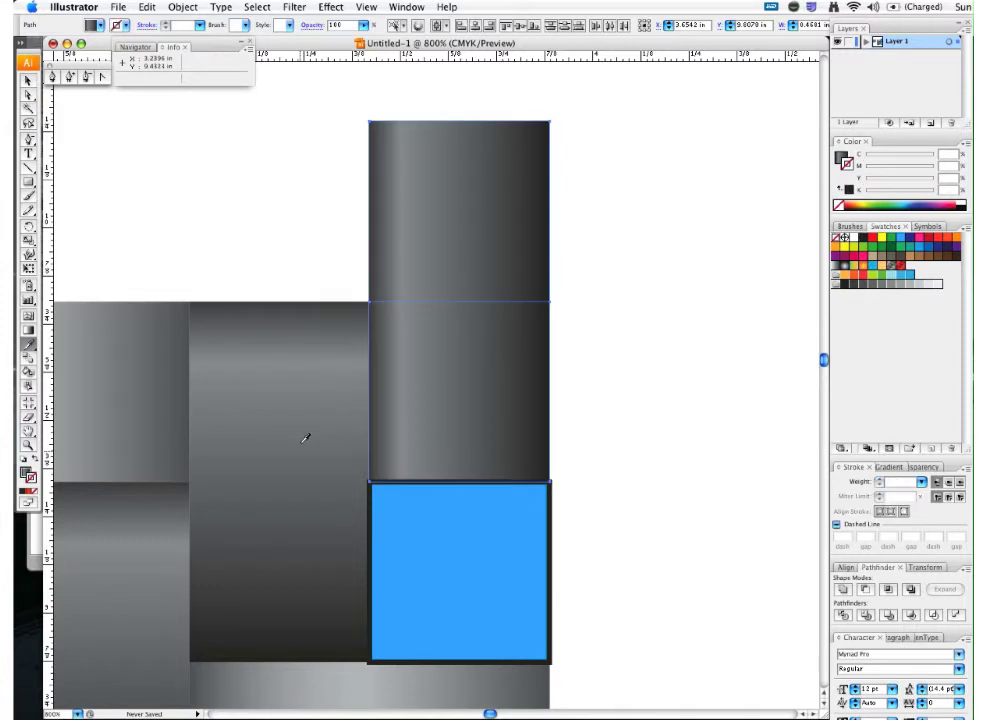
Run their gradient vertically top to bottom and lift the uppermost square apart.
left_click(28, 330)
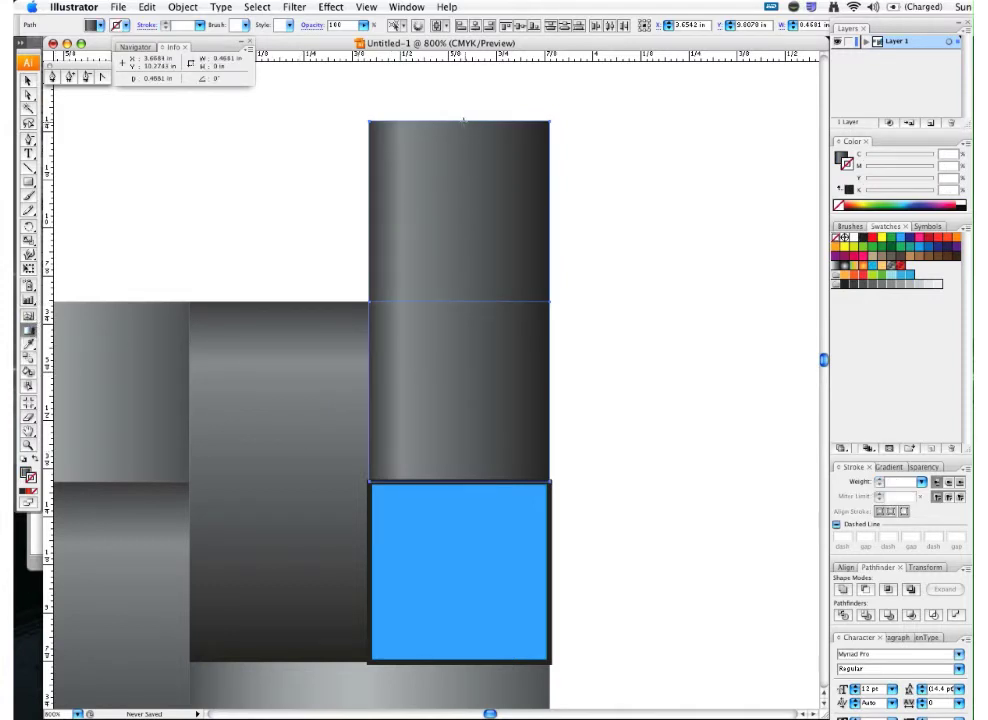
left_click_drag(463, 121, 486, 479)
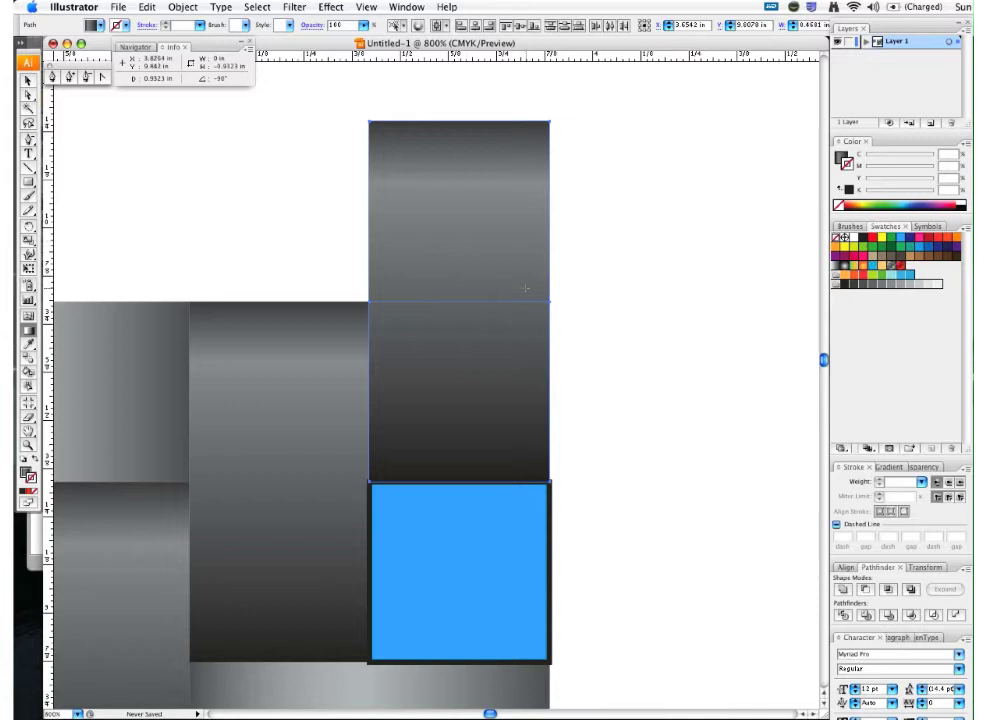
left_click(27, 78)
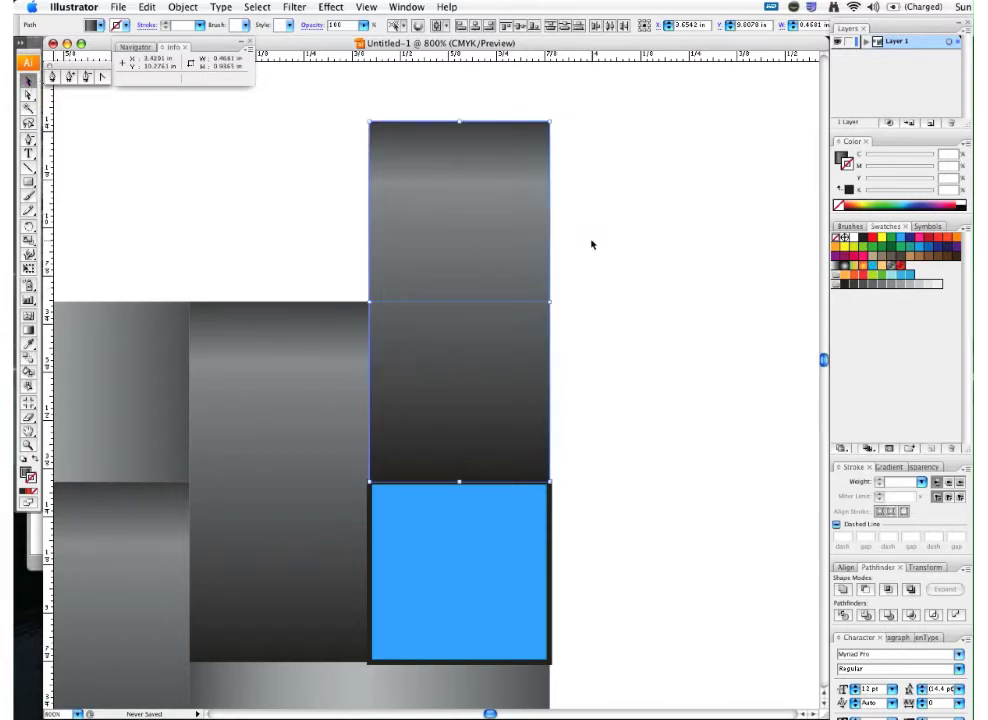
left_click_drag(525, 258, 526, 240)
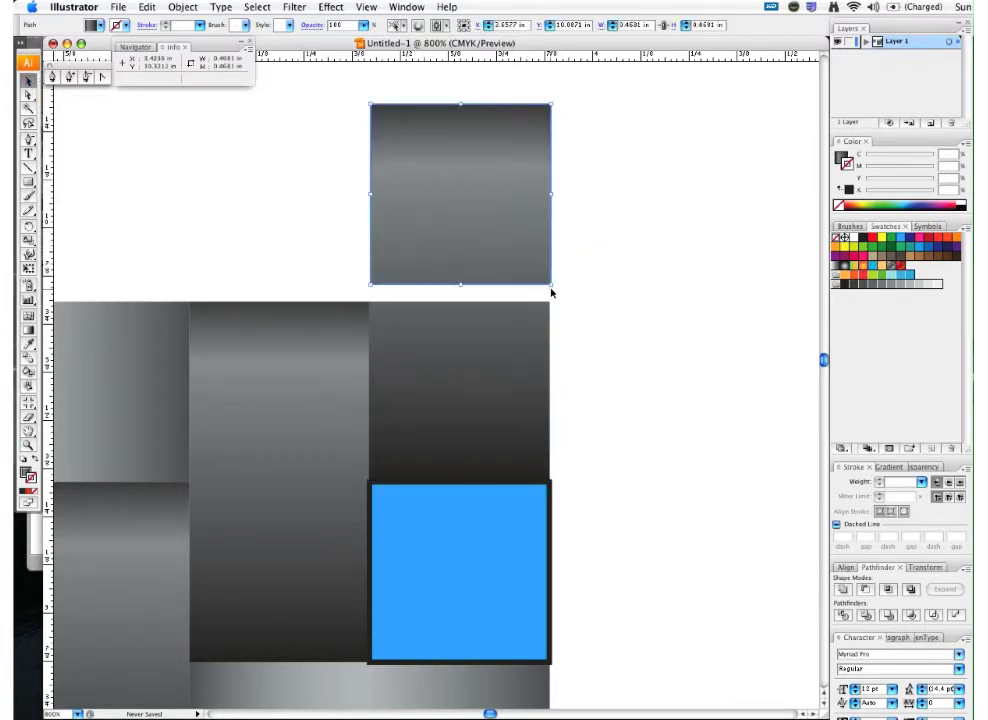
Replace the lower-right blue square with the gradient square, aligned flush in the tile's corner.
key("super+minus")
key("super+minus")
key("super+minus")
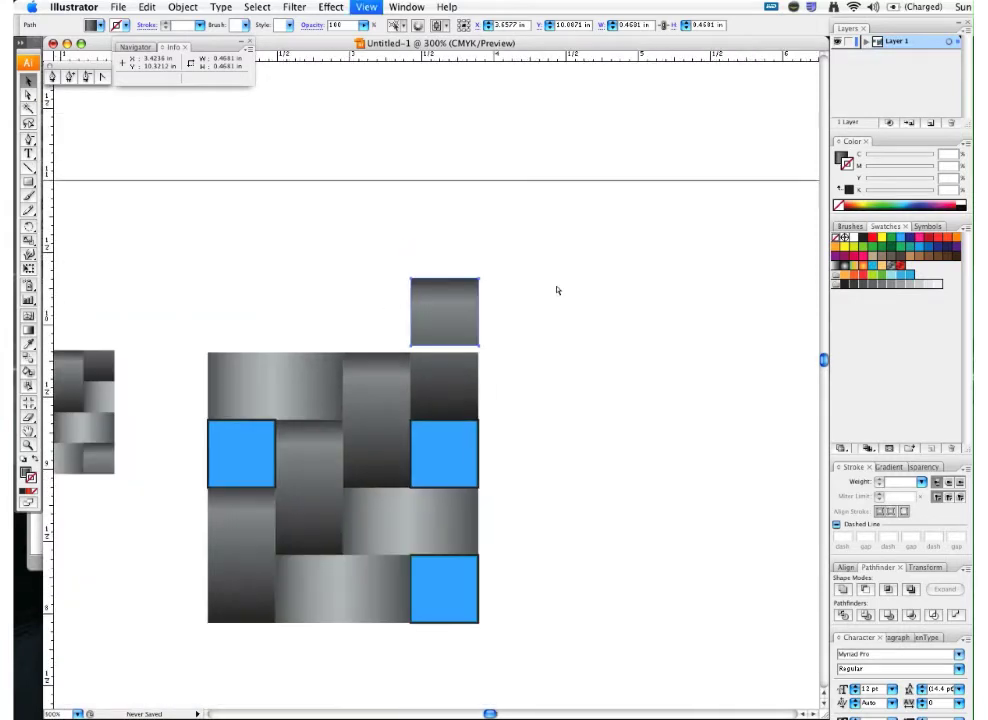
left_click_drag(461, 333, 463, 681)
scroll(478, 600, "down", 2)
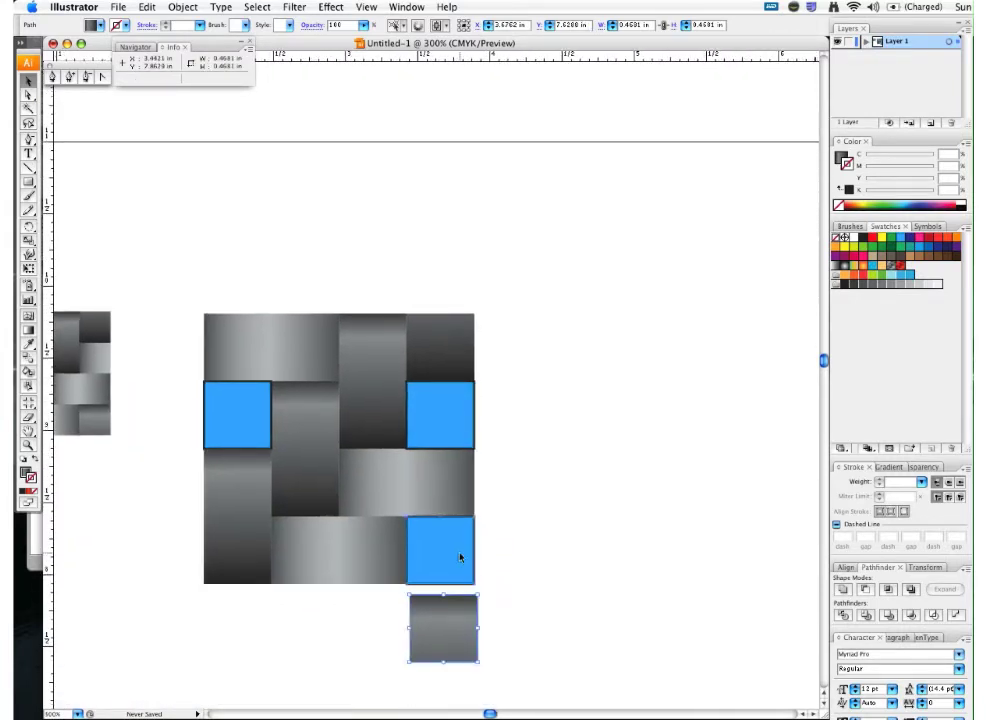
left_click(460, 559)
key("Delete")
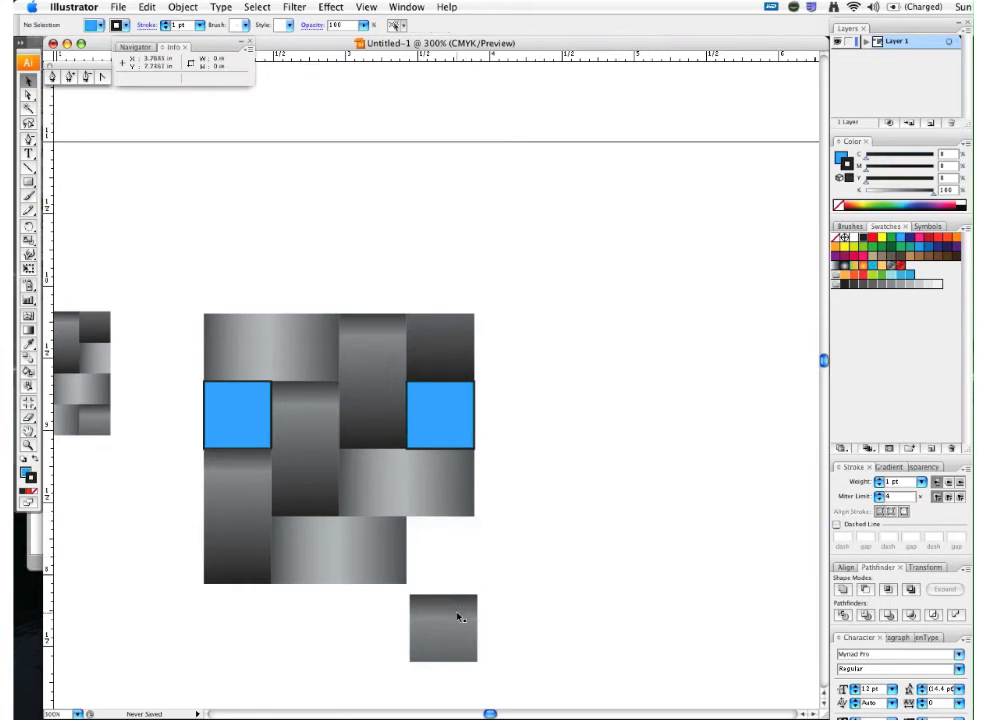
left_click_drag(457, 617, 457, 540)
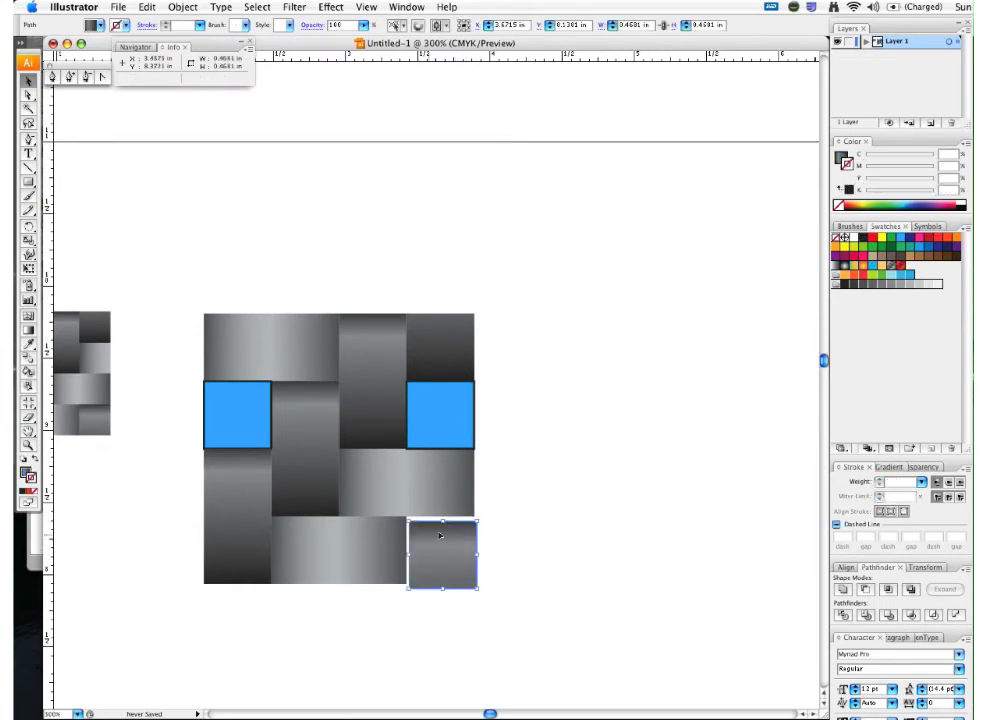
left_click_drag(390, 613, 494, 492)
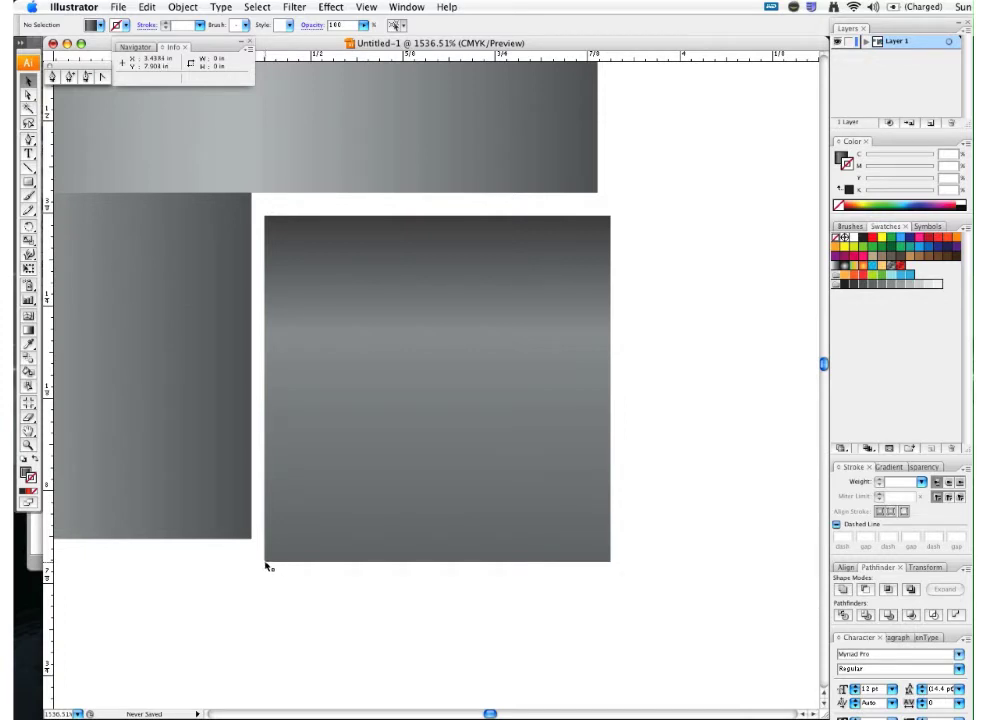
left_click(264, 567)
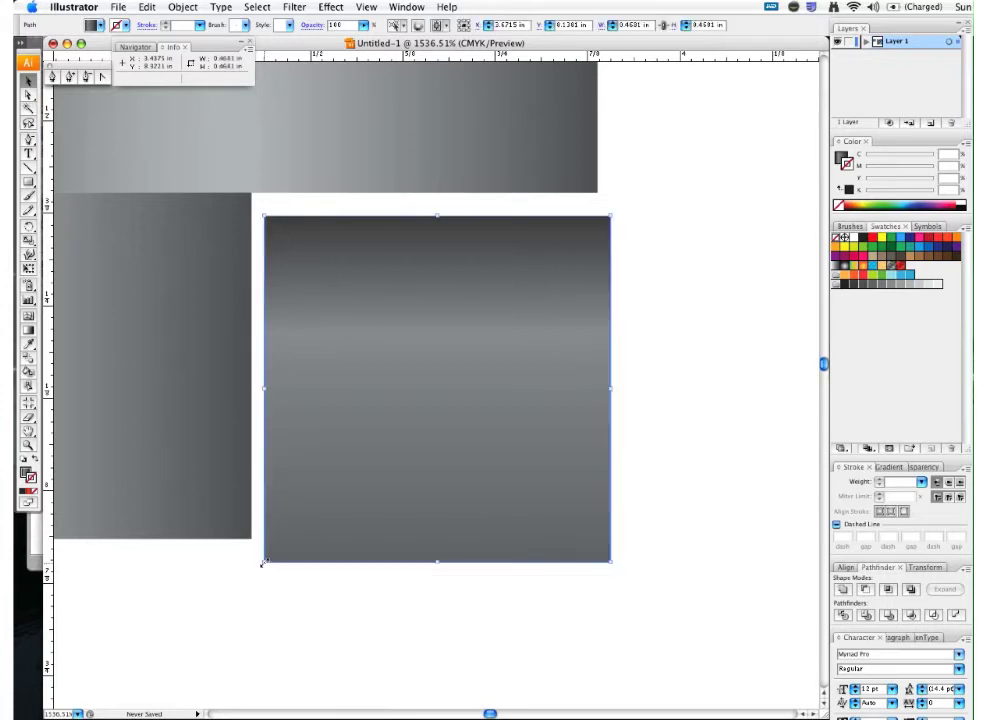
left_click(264, 569)
left_click_drag(265, 566, 253, 541)
left_click(253, 545)
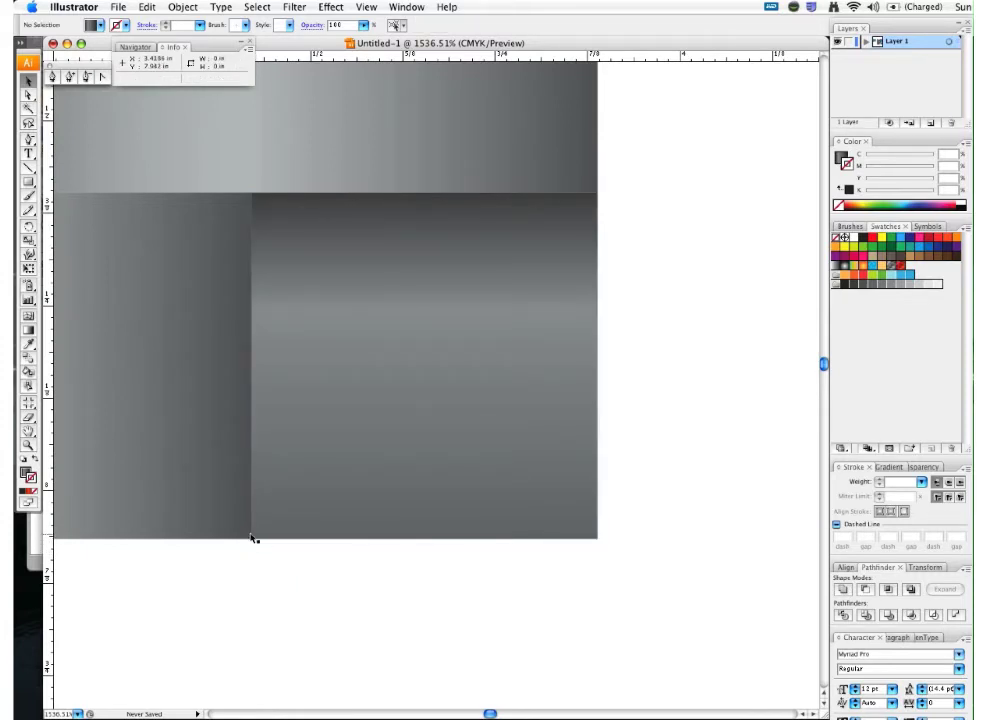
Move the left blue square out to sit beside the right blue square.
key("super+minus")
key("super+minus")
key("super+minus")
key("super+minus")
key("super+minus")
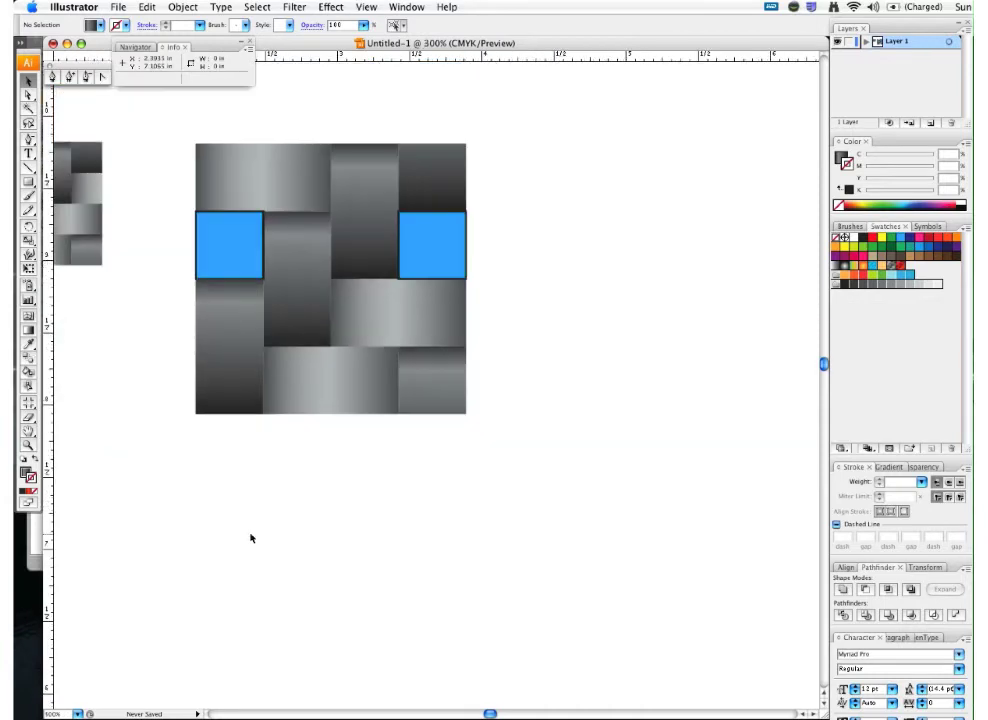
left_click_drag(393, 388, 423, 448)
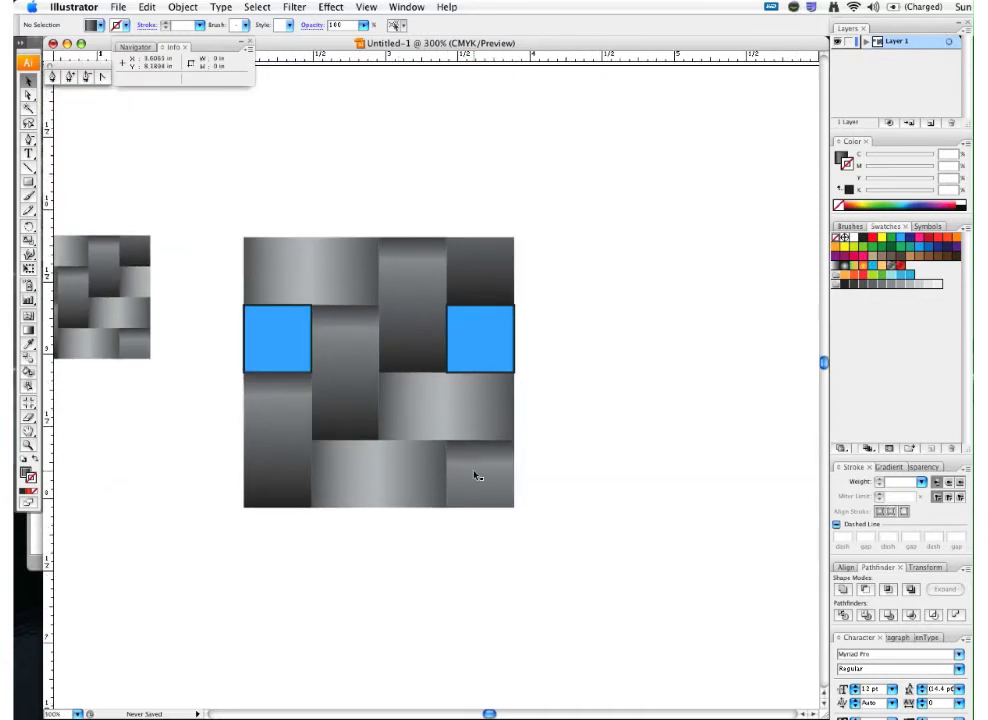
scroll(380, 425, "up", 3)
scroll(380, 425, "left", 2)
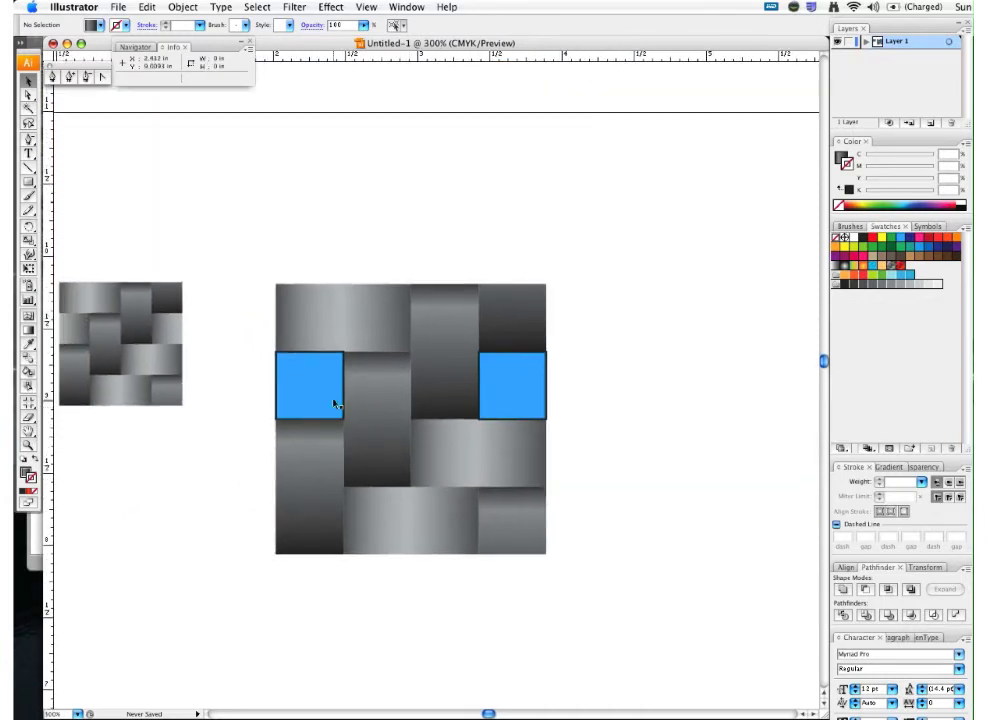
left_click_drag(305, 399, 579, 399)
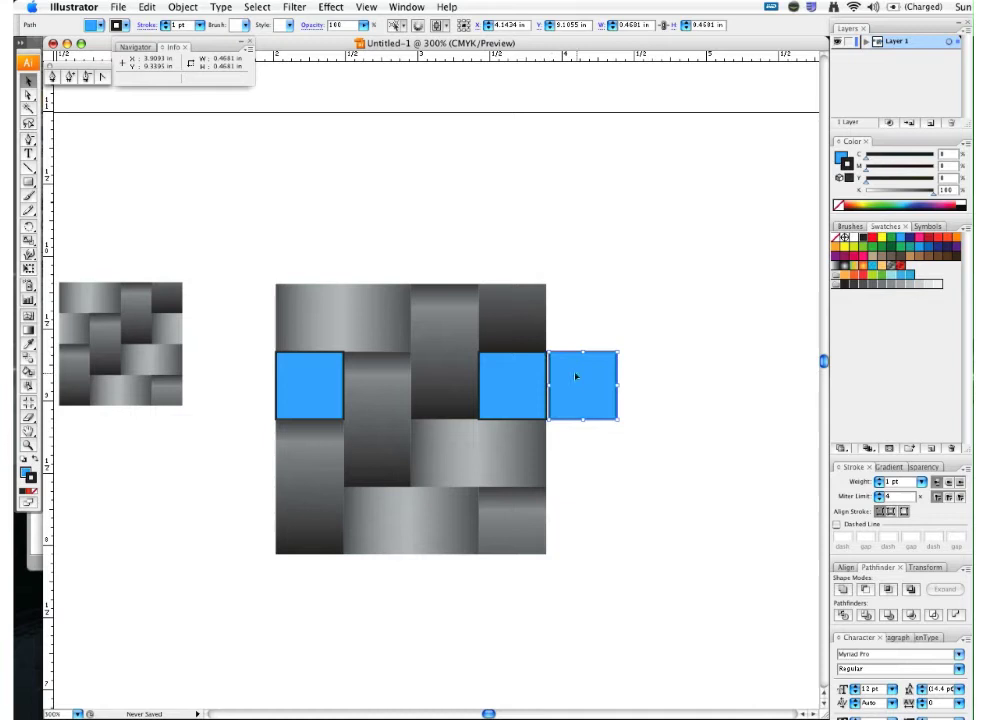
key("Delete")
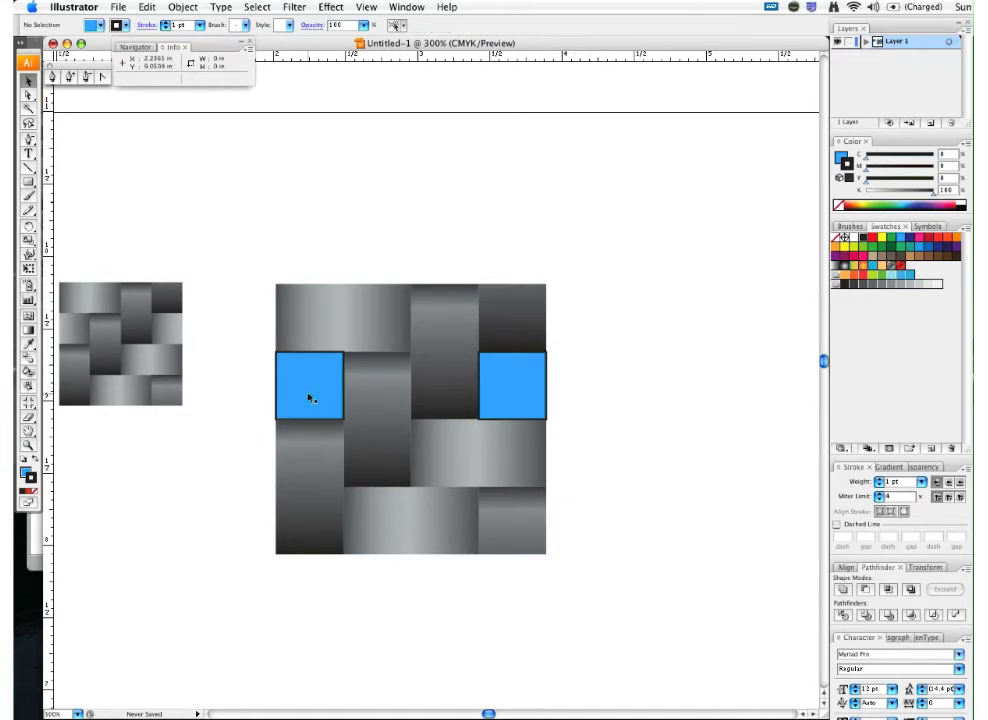
left_click_drag(310, 398, 584, 399)
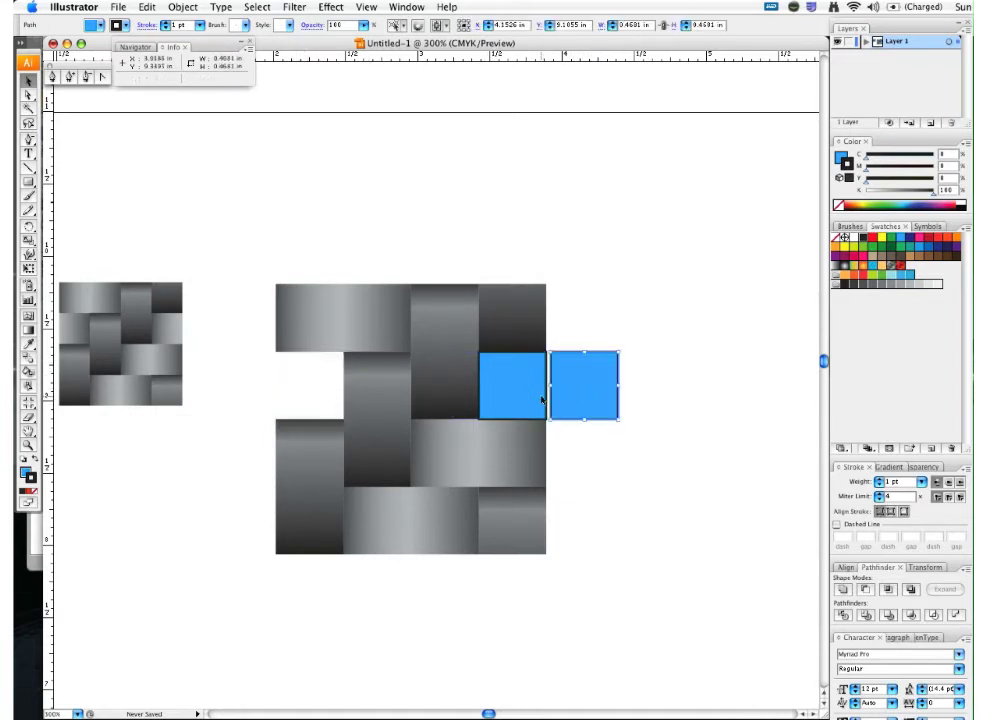
In Outline view, align the two blue squares' edges flush against each other.
left_click_drag(547, 315, 648, 445)
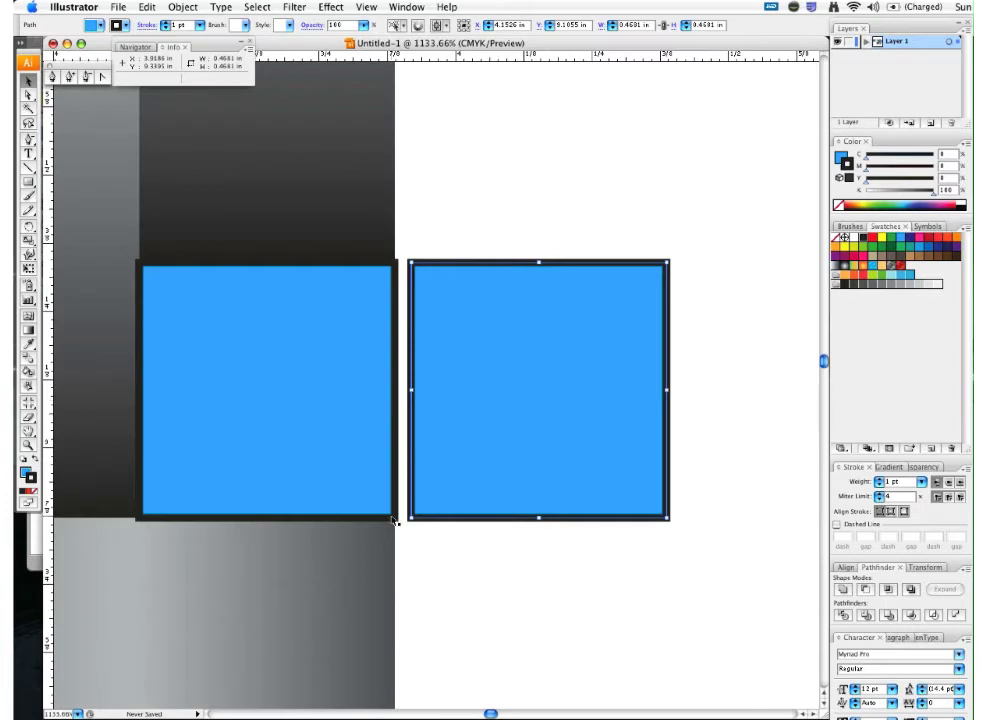
key("super+shift+a")
key("super+y")
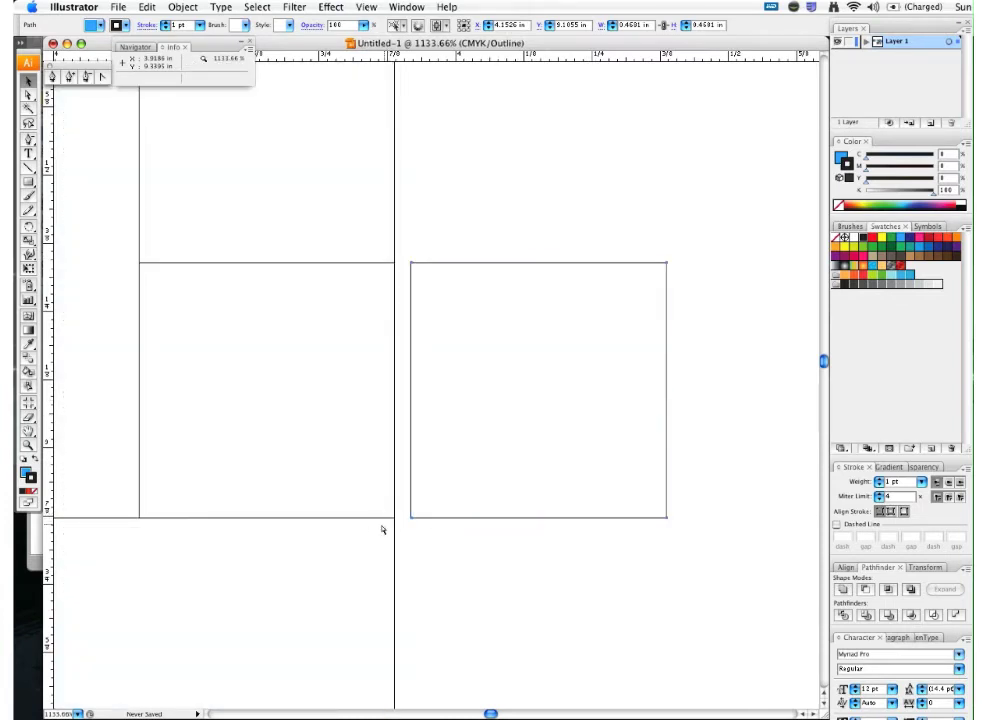
left_click_drag(382, 530, 450, 484)
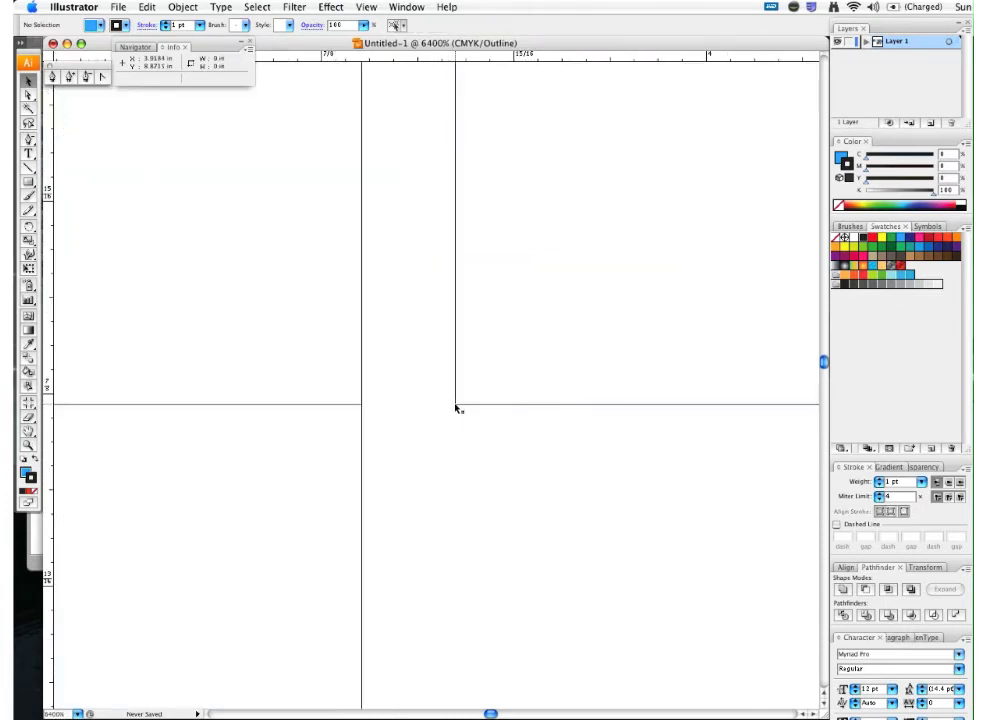
left_click_drag(457, 408, 363, 406)
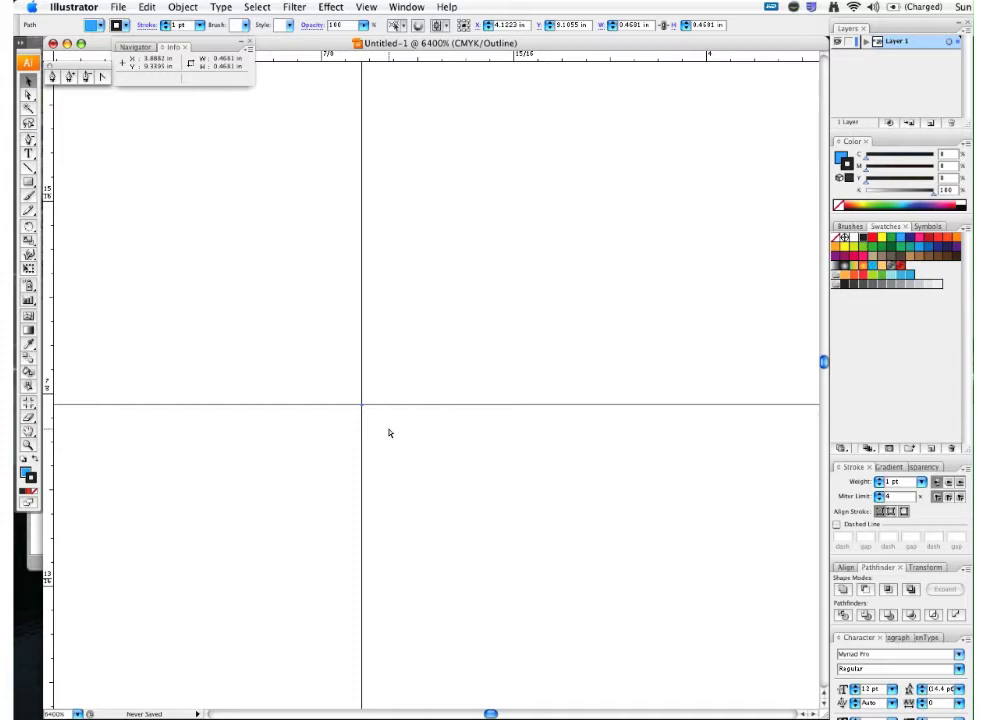
key("super+minus")
key("super+minus")
key("super+minus")
key("super+minus")
key("super+minus")
key("super+minus")
key("super+minus")
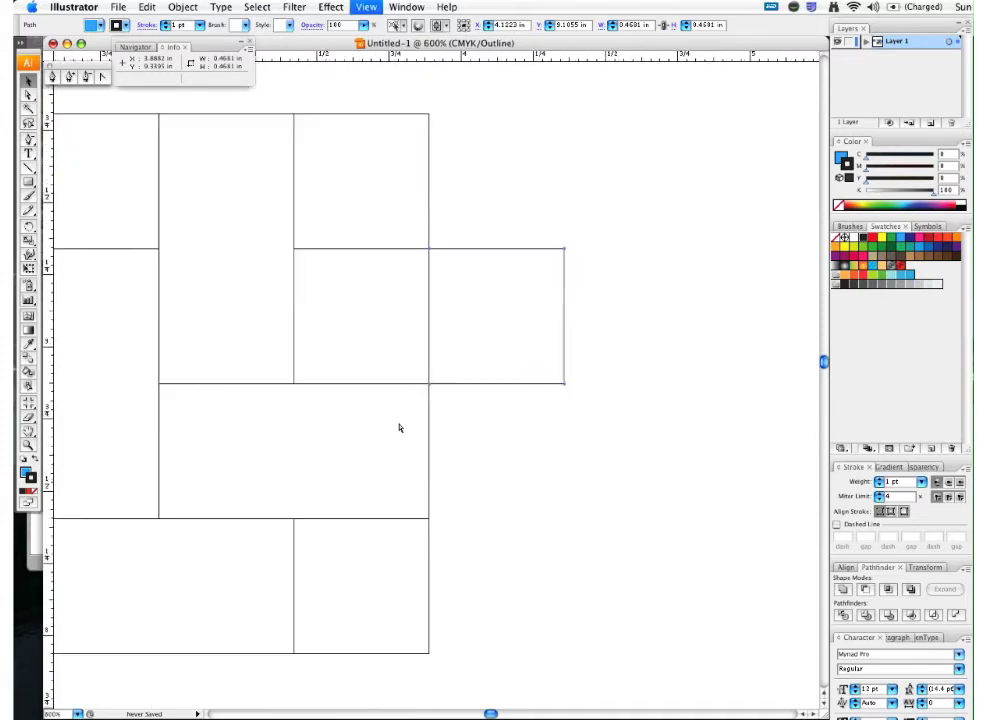
Fill both blue squares with the gray gradient and stretch one left-to-right sweep across the pair.
key("super+y")
left_click(445, 412)
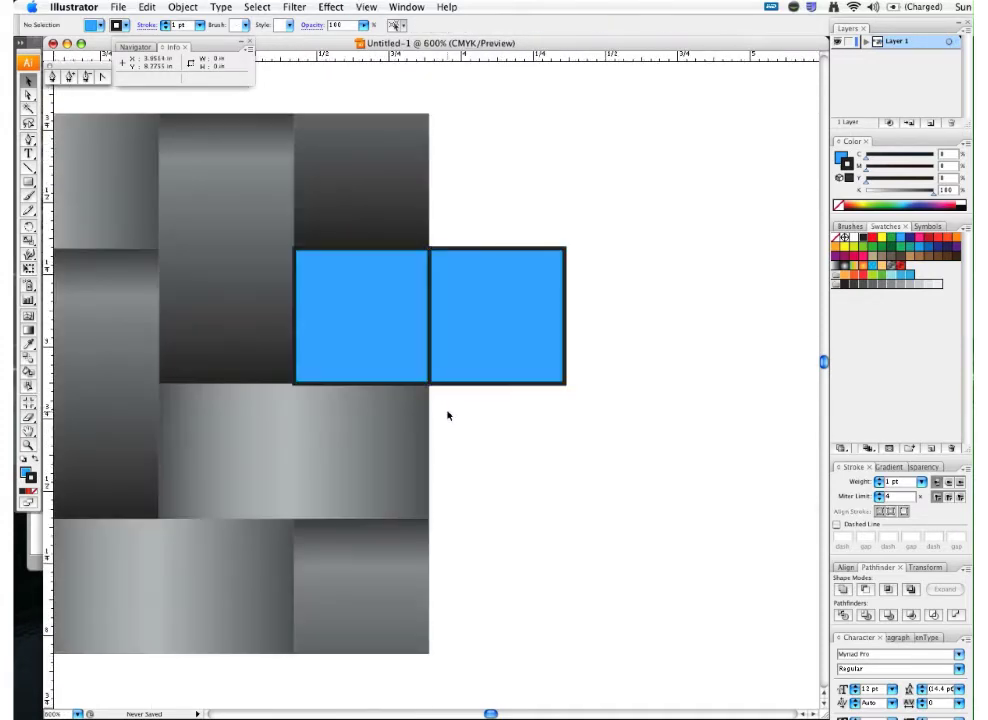
scroll(470, 440, "up", 3)
scroll(470, 440, "left", 2)
left_click(461, 435)
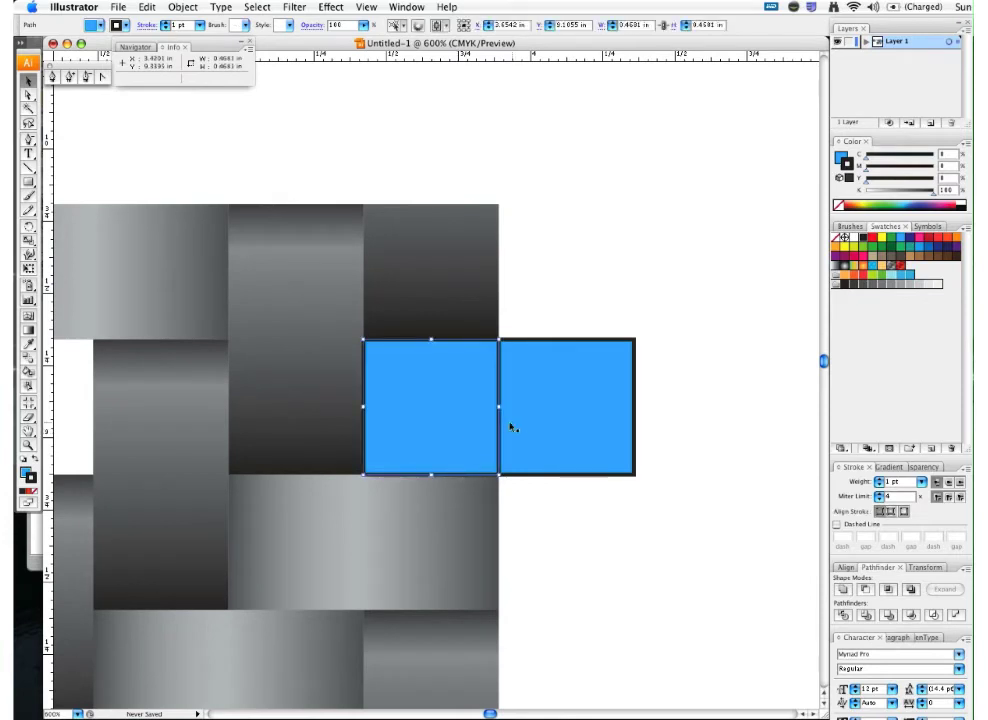
left_click(531, 430, "shift")
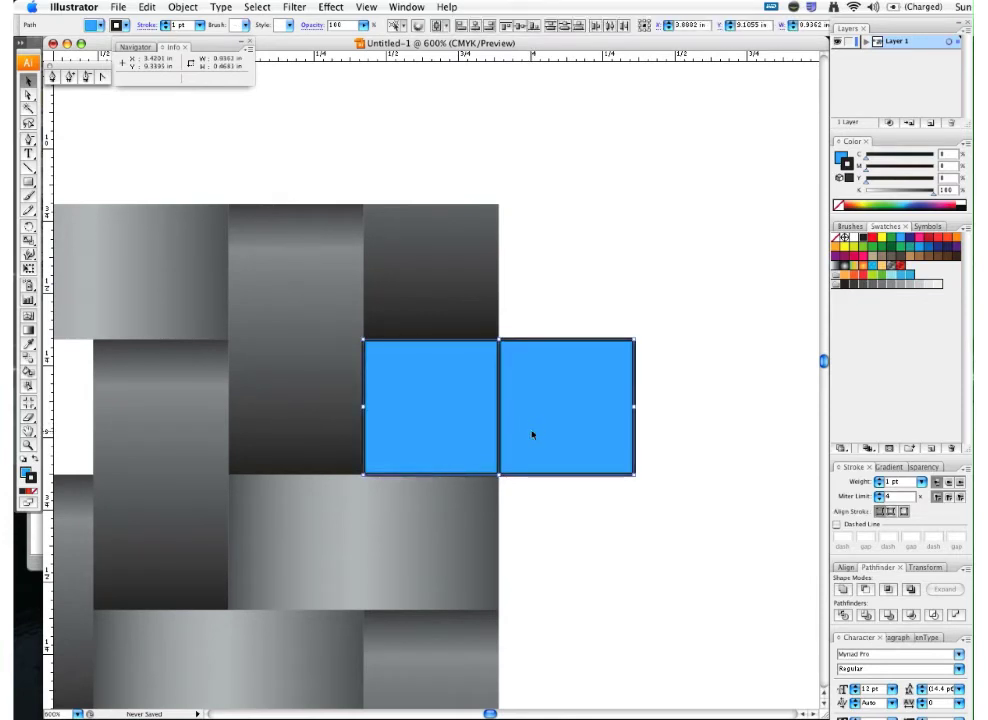
scroll(636, 563, "left", 3)
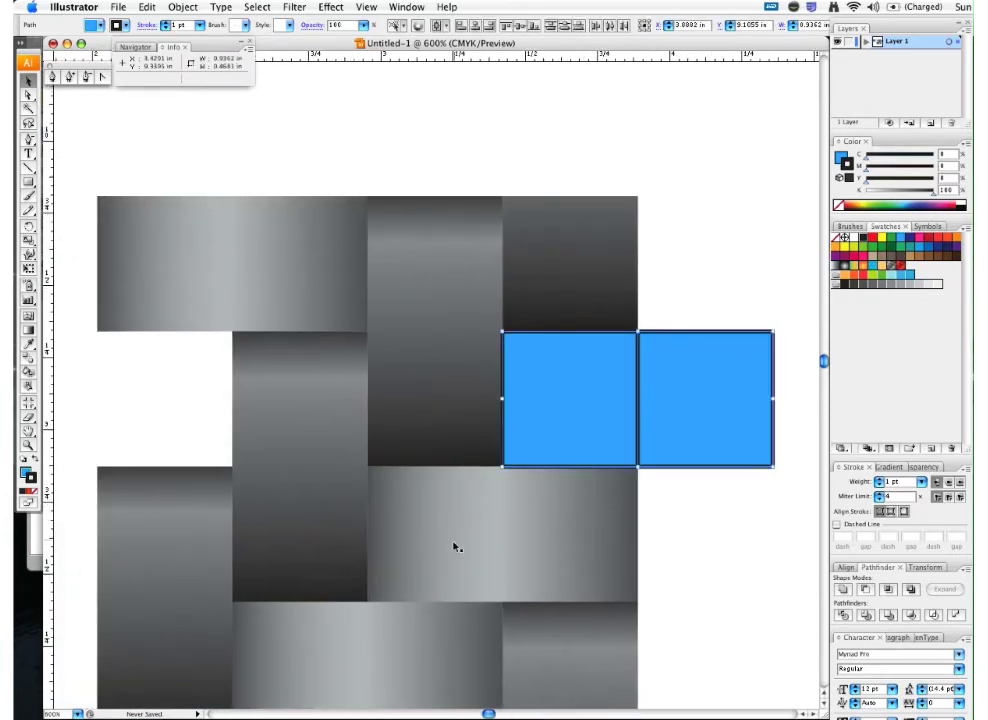
left_click(29, 342)
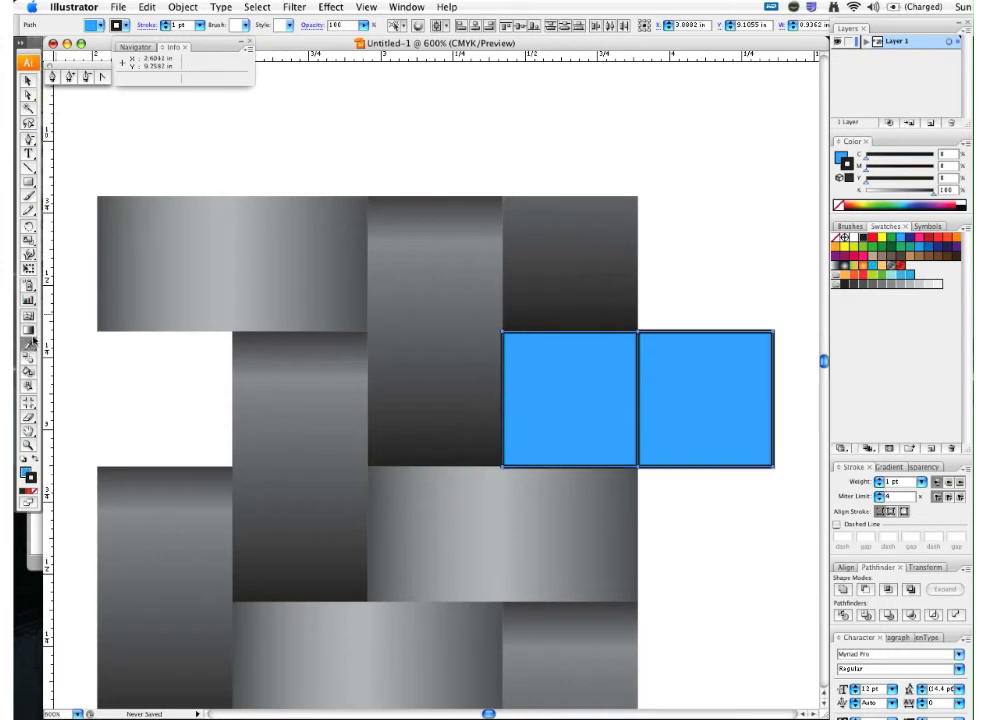
left_click(489, 548)
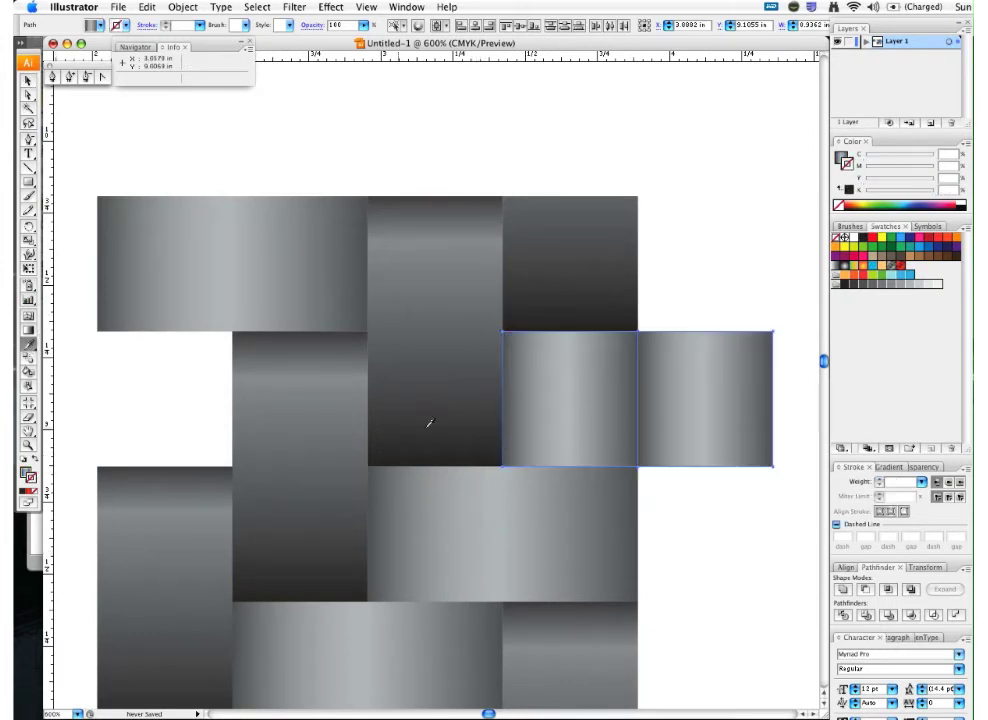
left_click(29, 330)
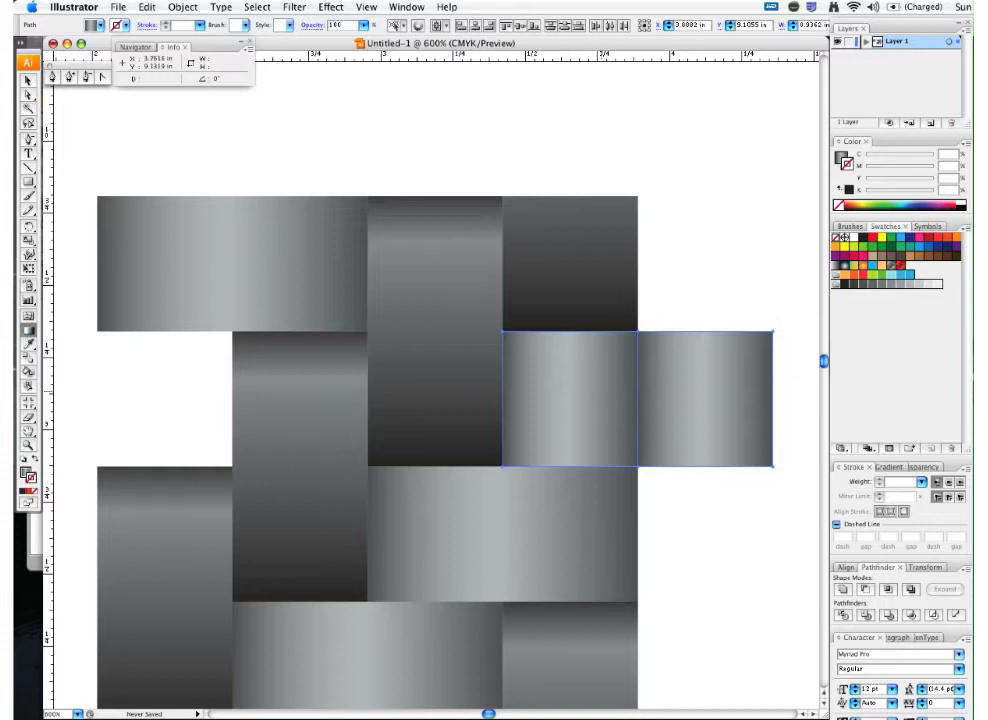
left_click_drag(500, 404, 773, 413)
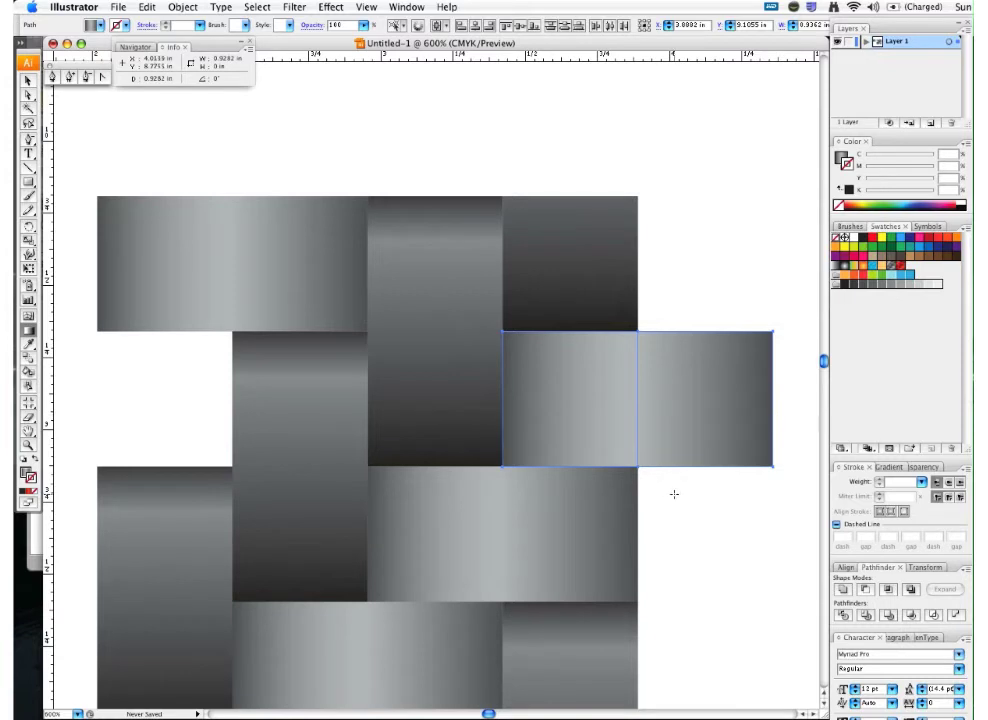
Move the overhanging gradient square into the weave's left gap, flush against the adjacent strip.
key("v")
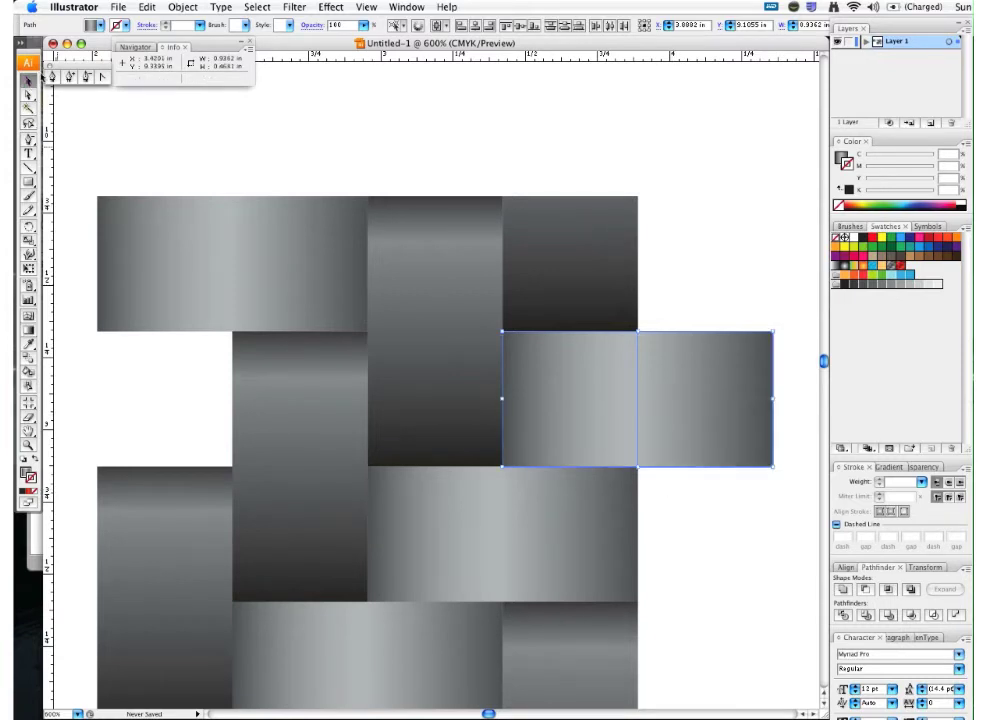
left_click(703, 245)
left_click_drag(737, 420, 188, 427)
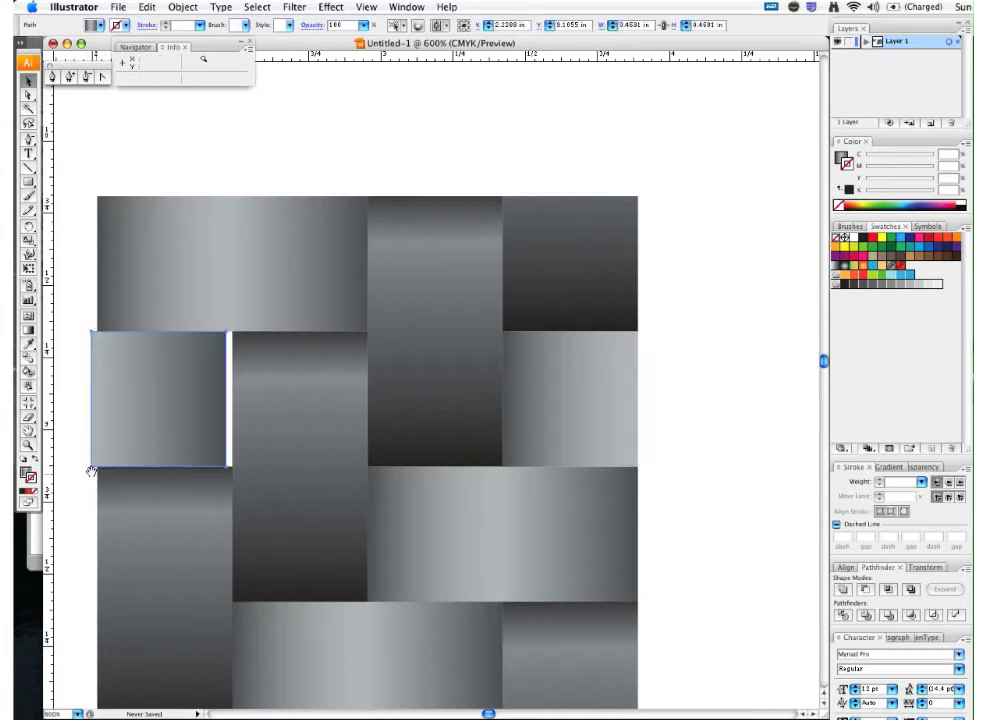
left_click_drag(77, 434, 159, 494)
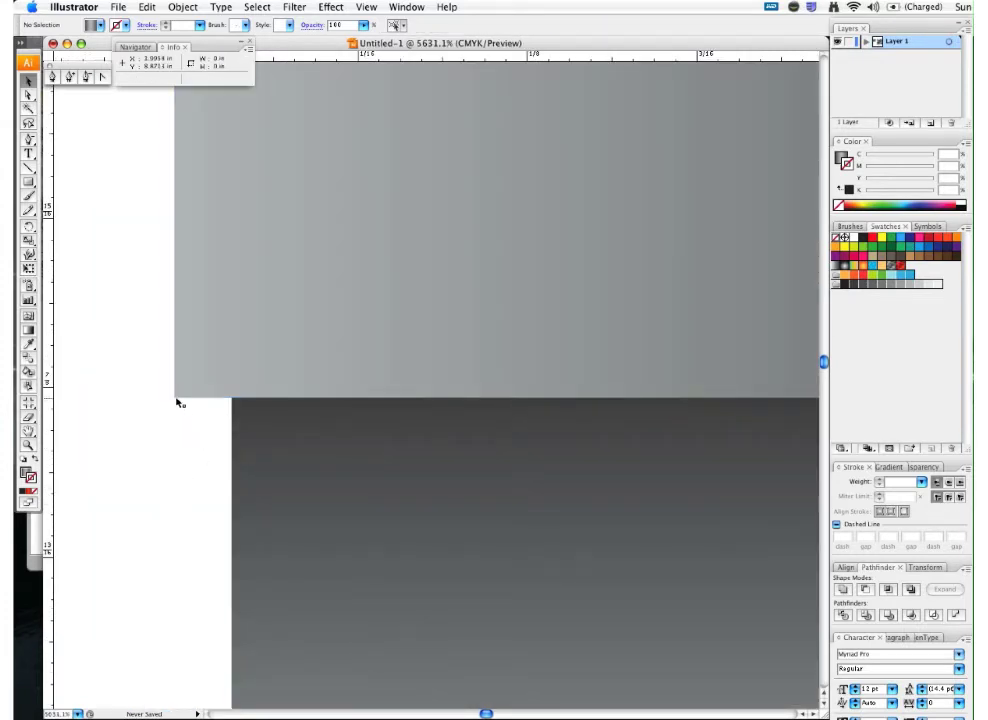
left_click_drag(175, 401, 231, 400)
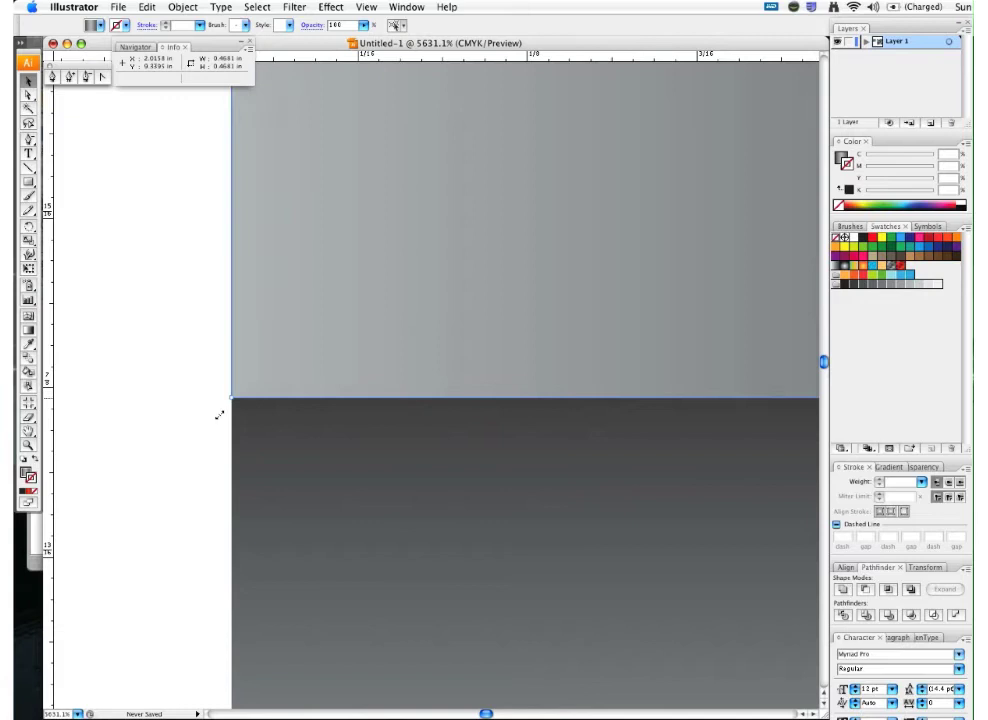
left_click(215, 422)
key("super+minus")
key("super+minus")
key("super+minus")
key("super+minus")
key("super+minus")
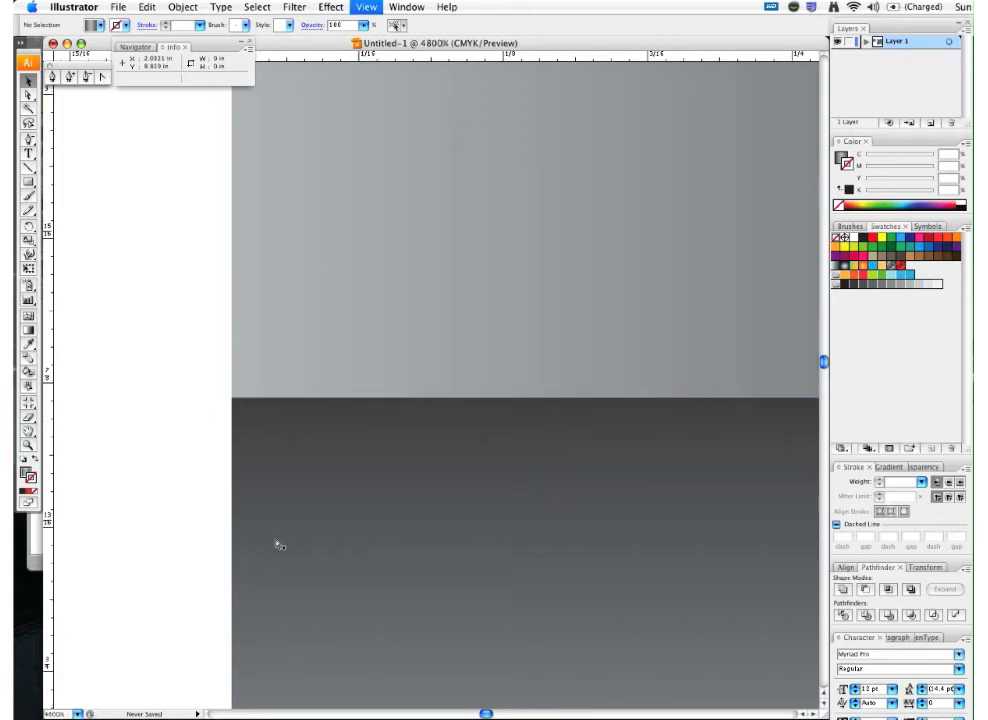
key("super+minus")
key("super+minus")
key("super+minus")
key("super+minus")
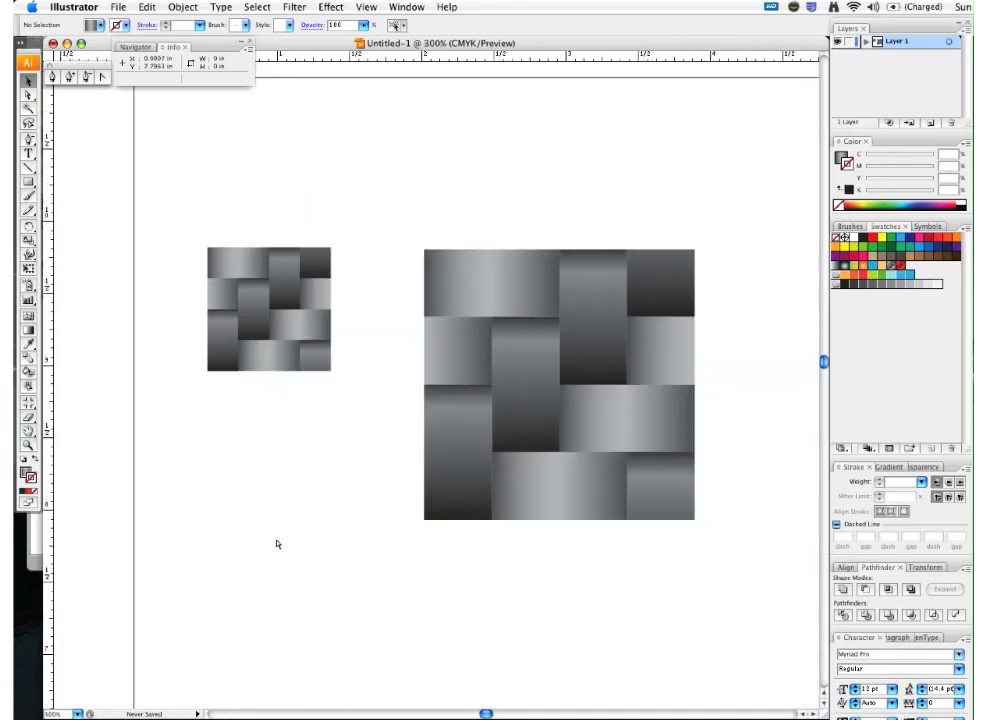
left_click_drag(448, 464, 432, 510)
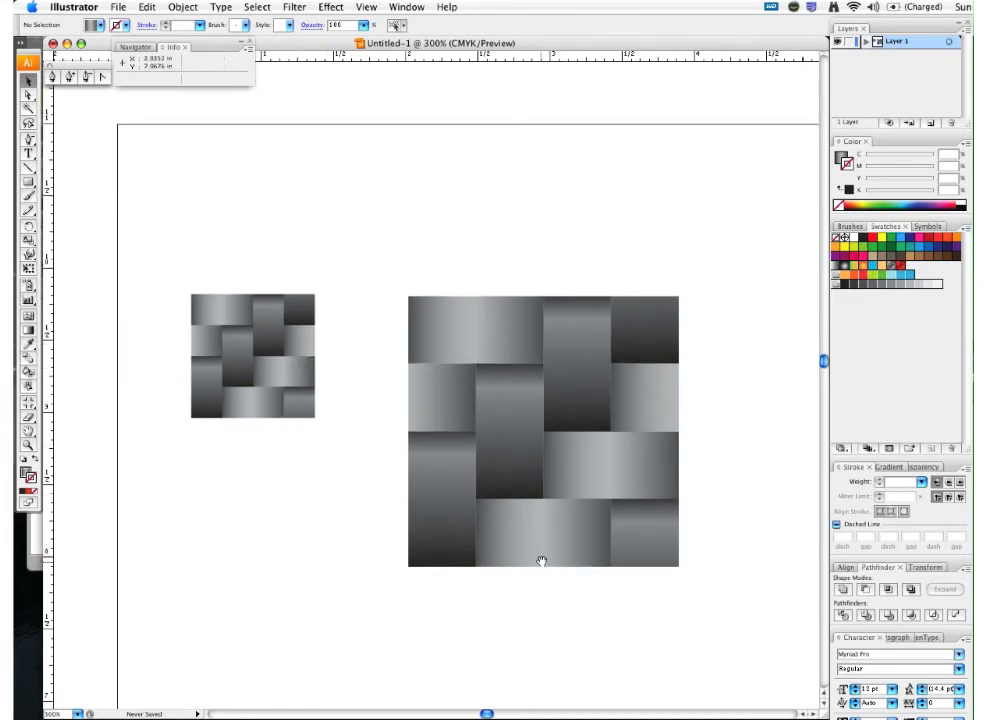
left_click_drag(540, 560, 461, 556)
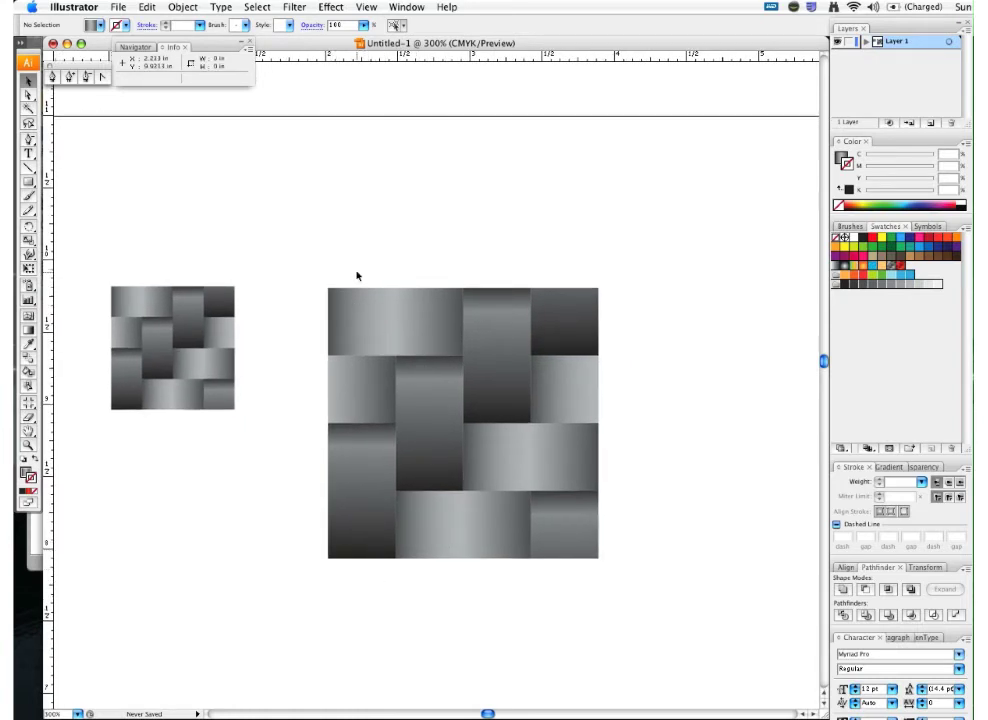
Group the large weave tile and add it to the Swatches panel as a pattern.
key("ctrl+minus")
key("ctrl+minus")
key("ctrl+minus")
left_click_drag(380, 483, 154, 330)
left_click_drag(148, 178, 295, 320)
key("ctrl+g")
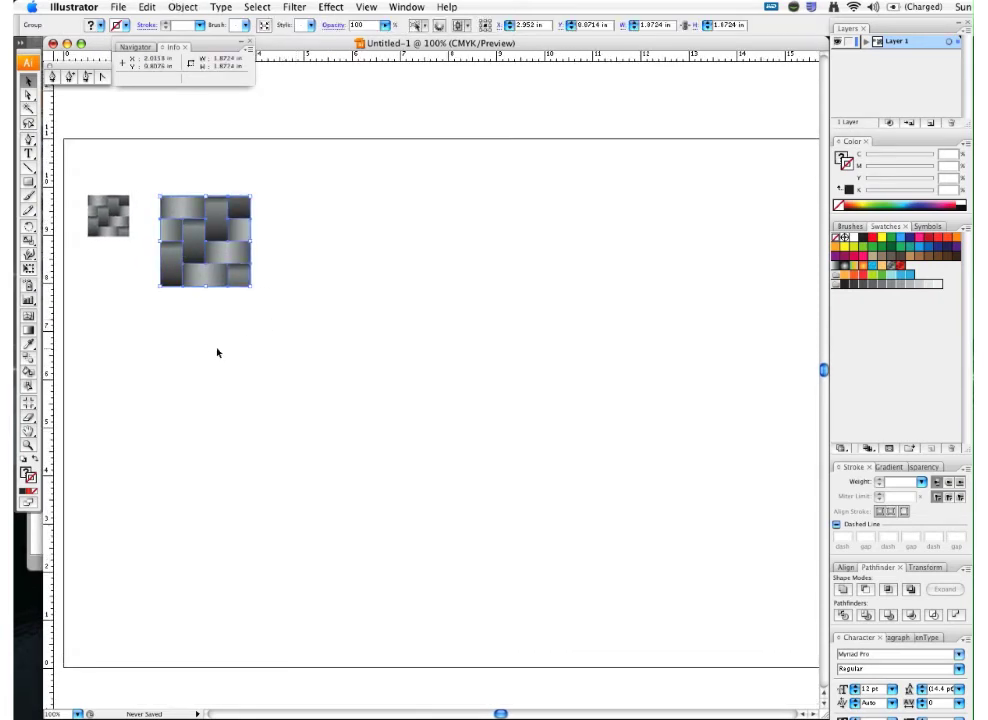
left_click_drag(216, 223, 905, 315)
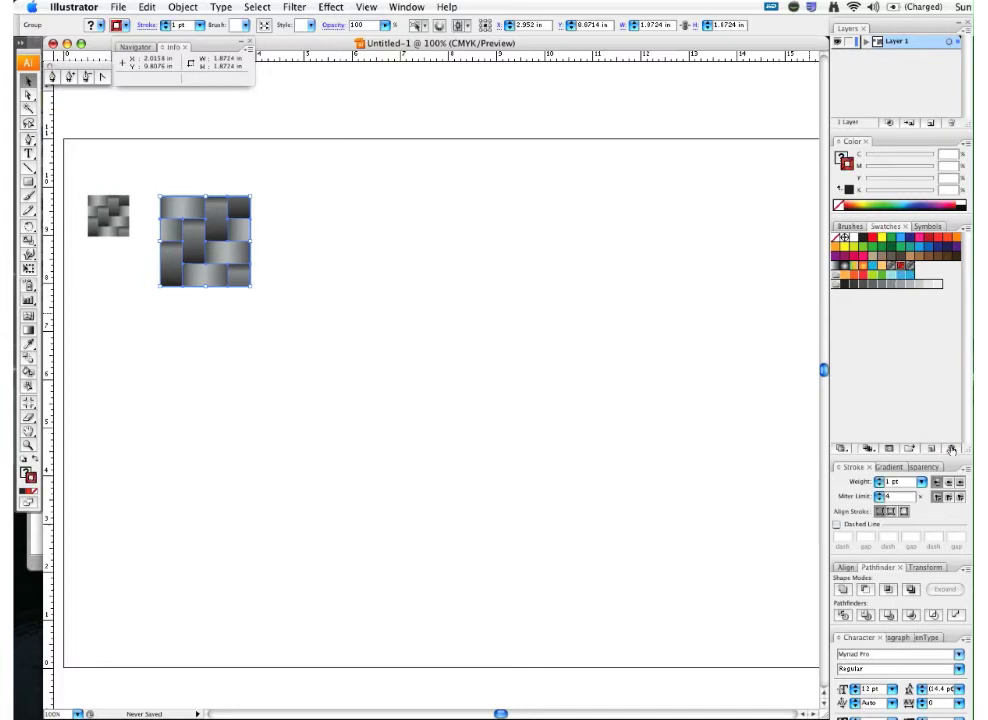
Delete two unwanted swatches and deselect the weave tile.
key("Delete")
left_click(656, 224)
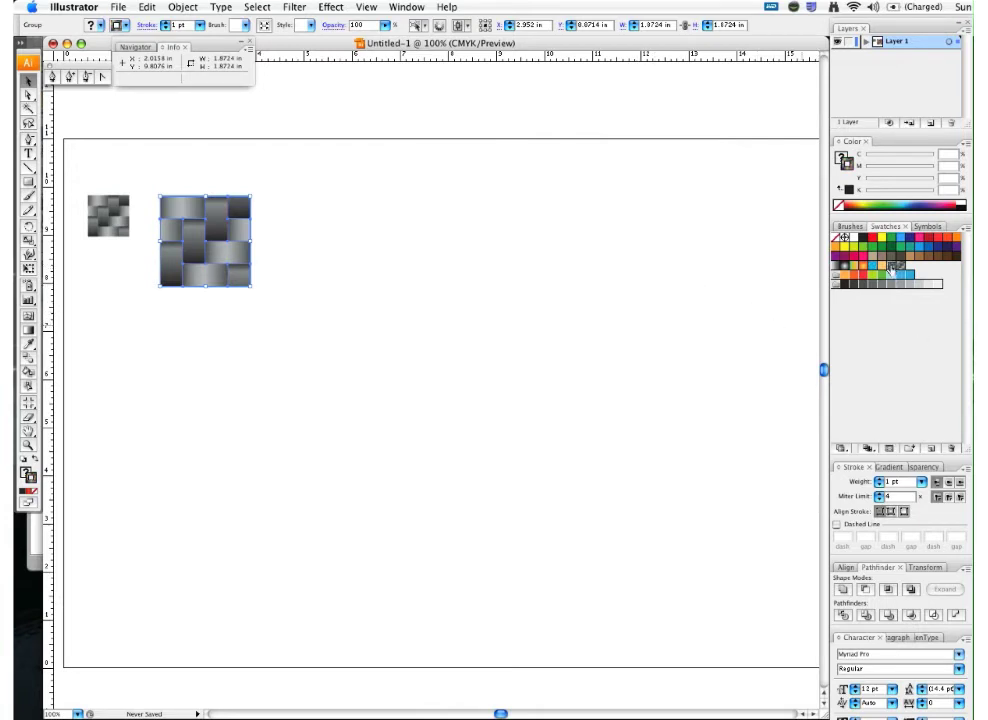
left_click(951, 450)
left_click(662, 226)
left_click(353, 281)
key("super+h")
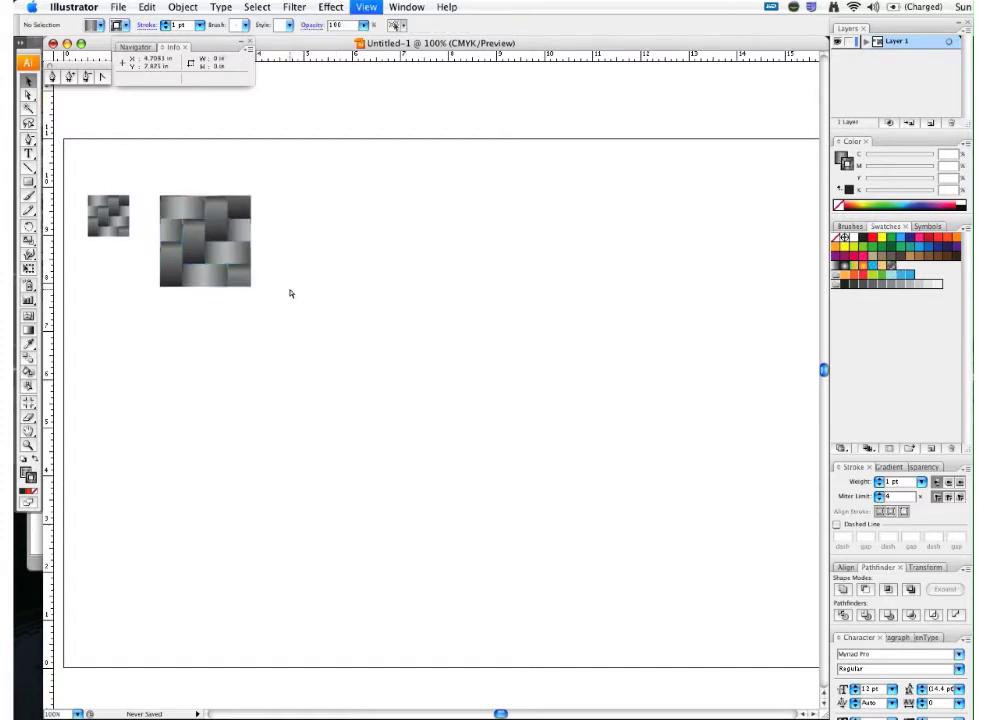
Draw a large rectangle right of the tiles, with no stroke, filled with the weave pattern swatch.
key("super+minus")
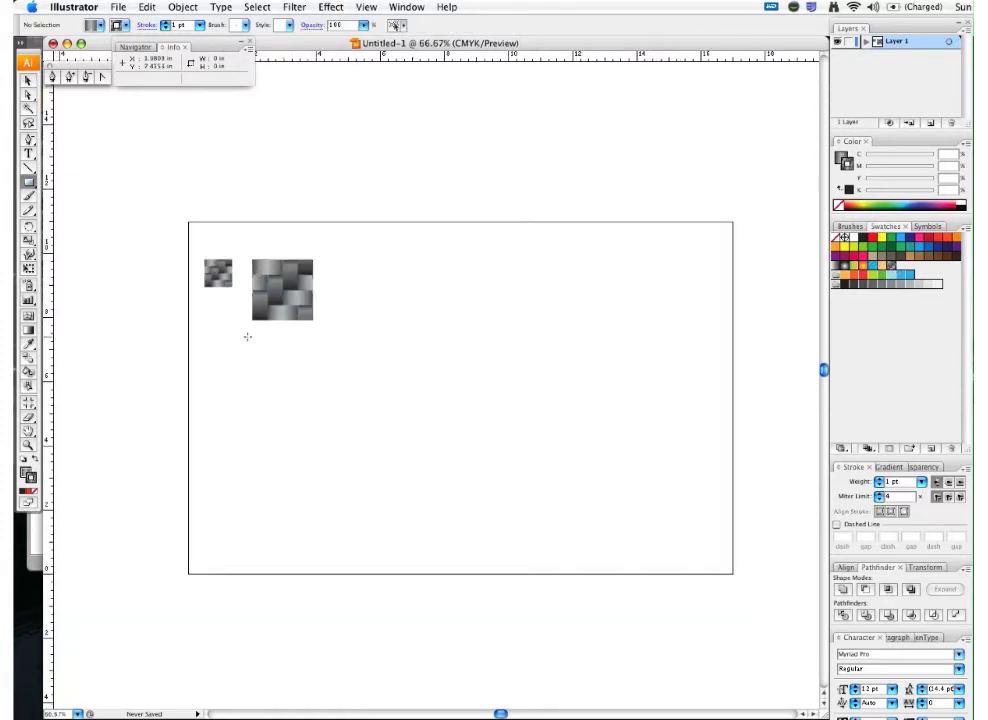
left_click_drag(346, 255, 708, 505)
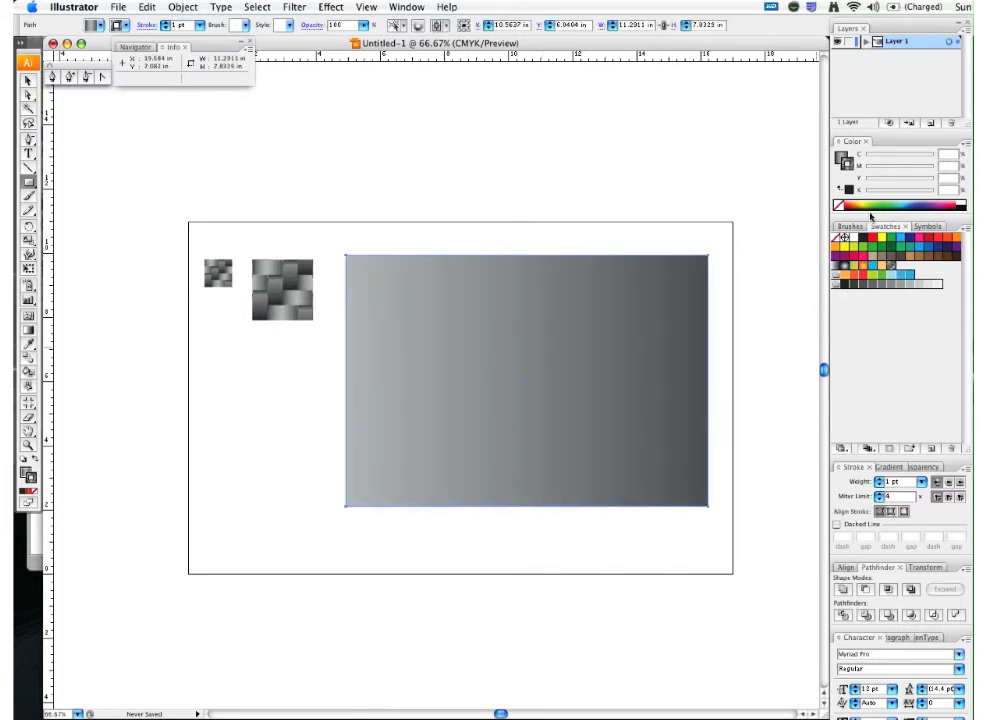
left_click(846, 162)
key("/")
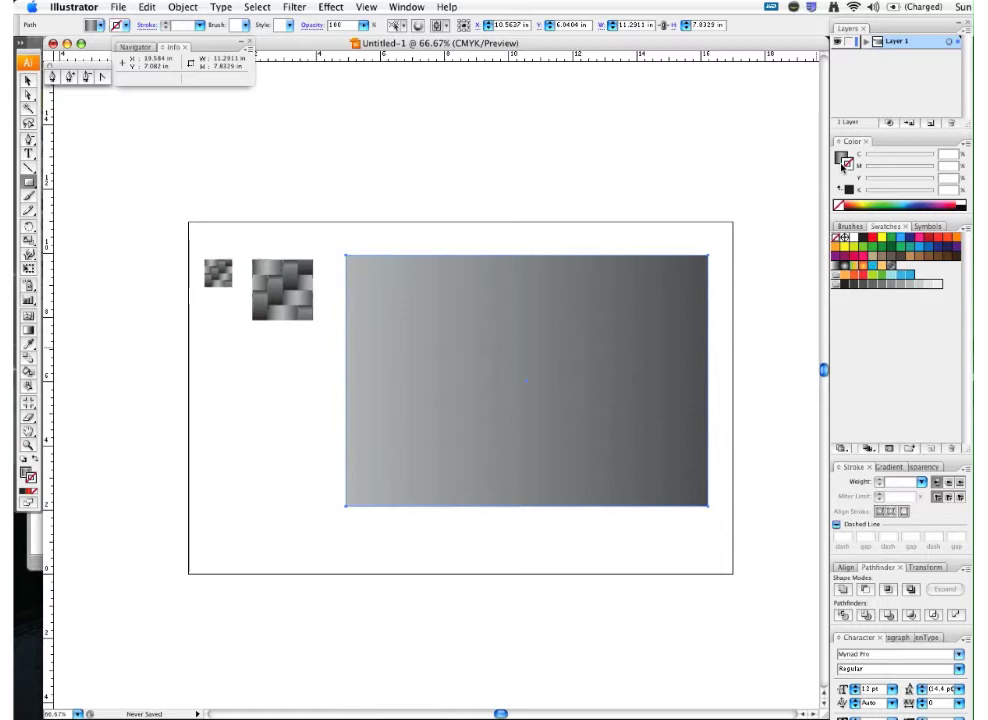
key("x")
left_click(890, 265)
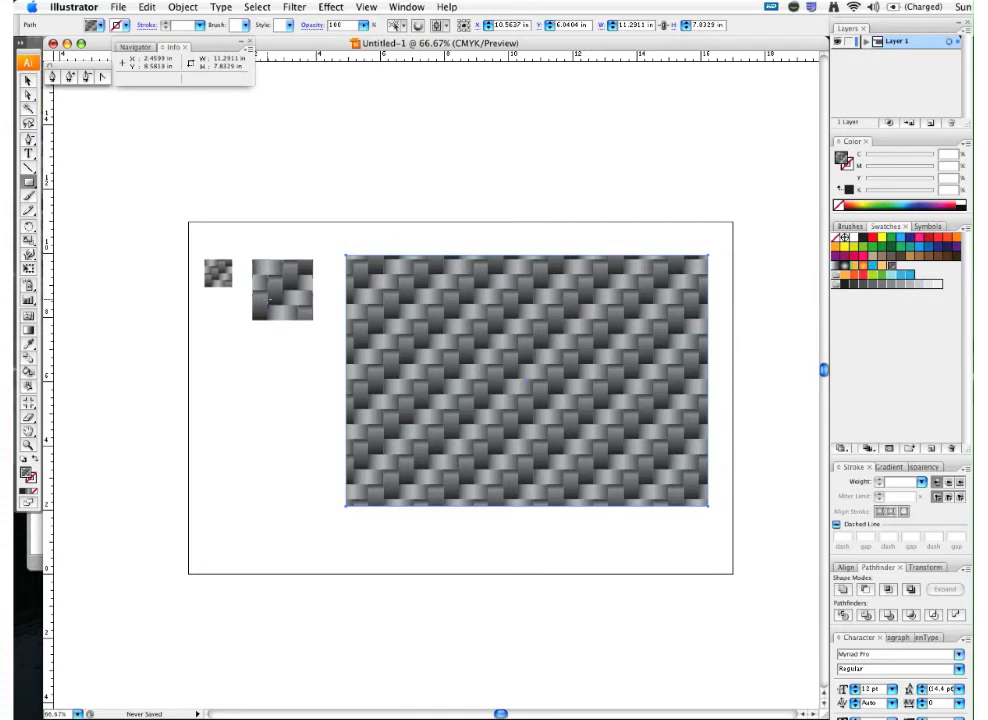
Scale only the weave pattern fill inside the large rectangle down to about 84%.
key("s")
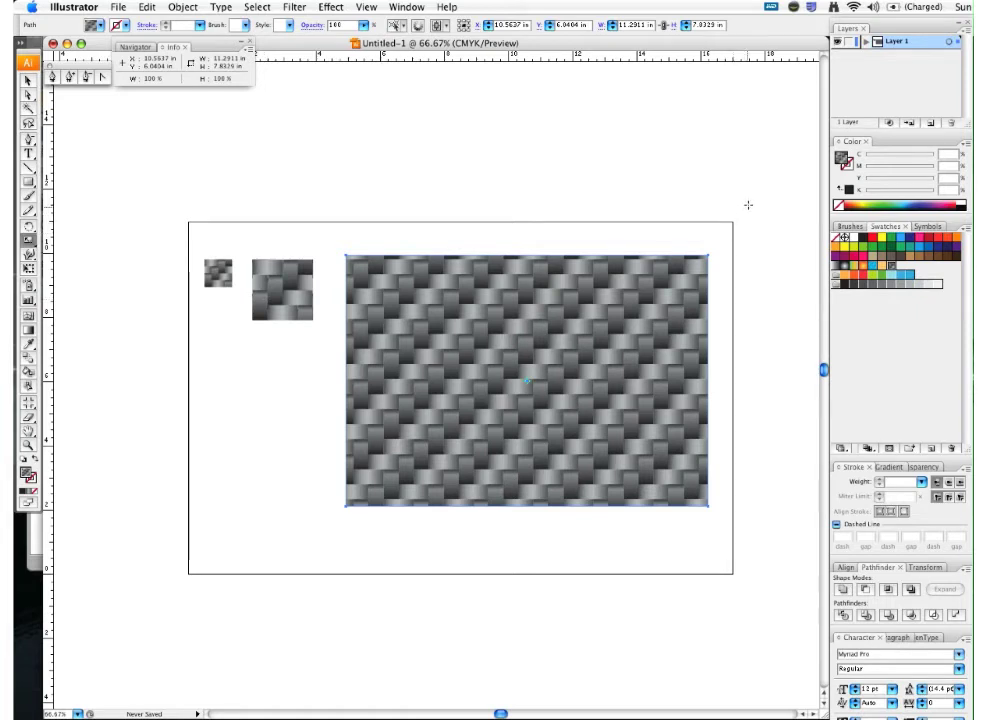
left_click_drag(752, 206, 698, 297)
left_click_drag(752, 203, 722, 251)
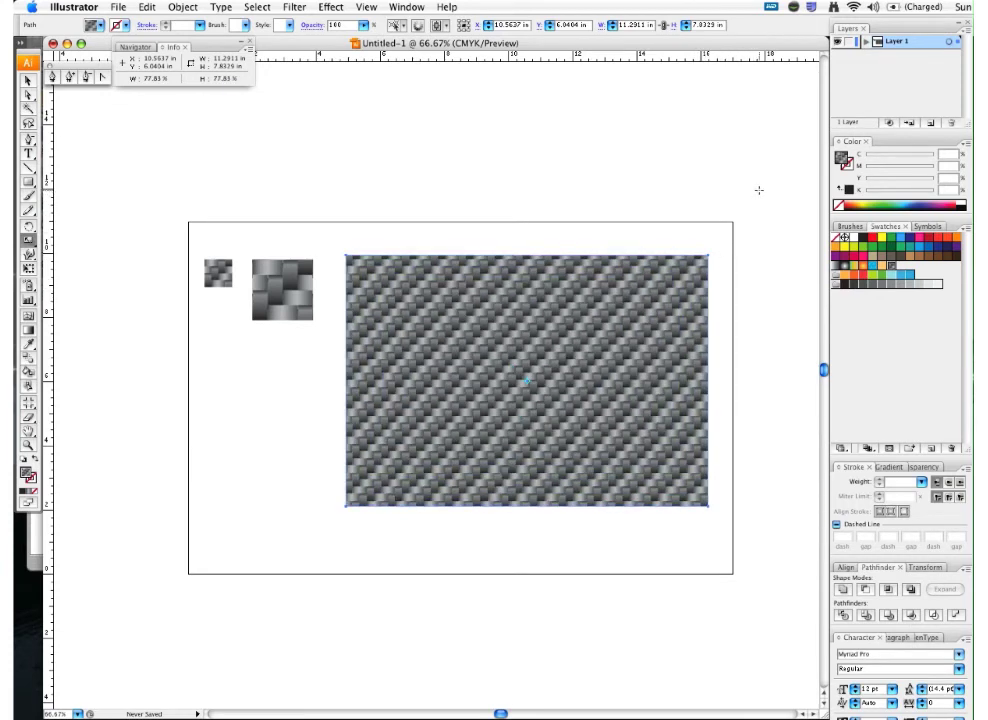
left_click_drag(697, 190, 731, 234)
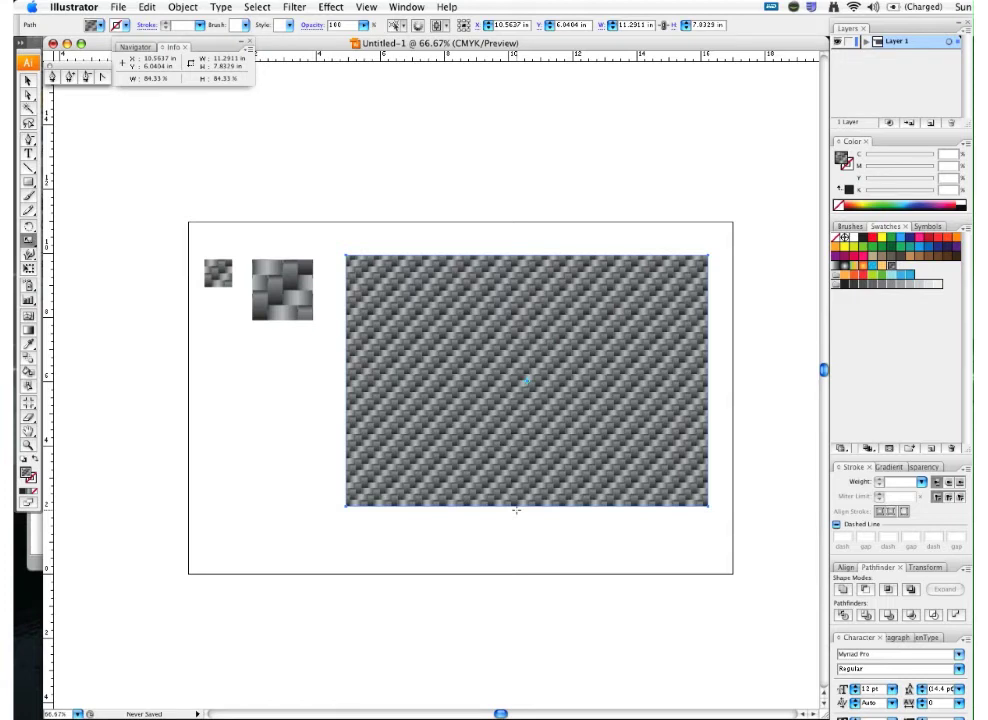
Rotate the weave pattern inside the rectangle to about -11.5° into diagonal stripes.
key("r")
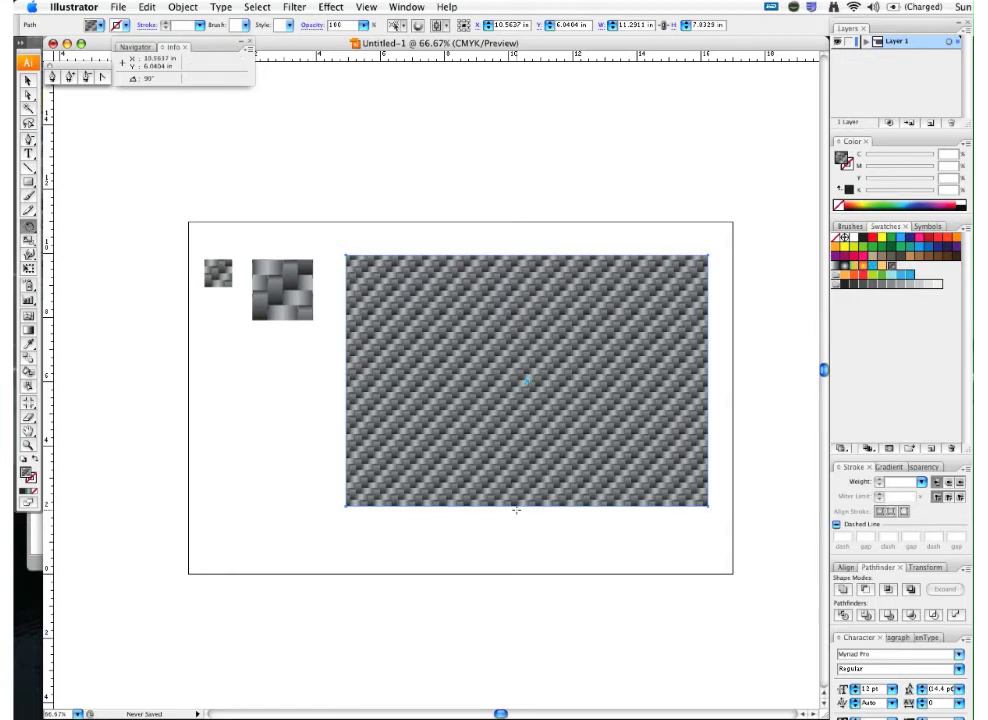
left_click_drag(692, 265, 655, 150)
left_click_drag(755, 262, 743, 220)
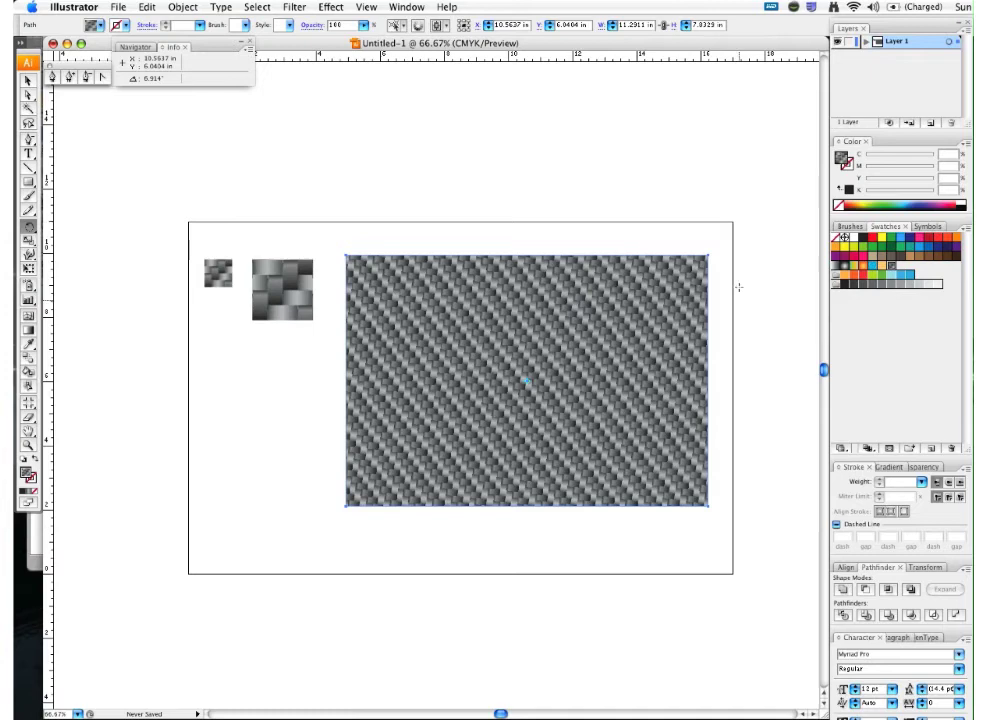
left_click_drag(739, 282, 757, 240)
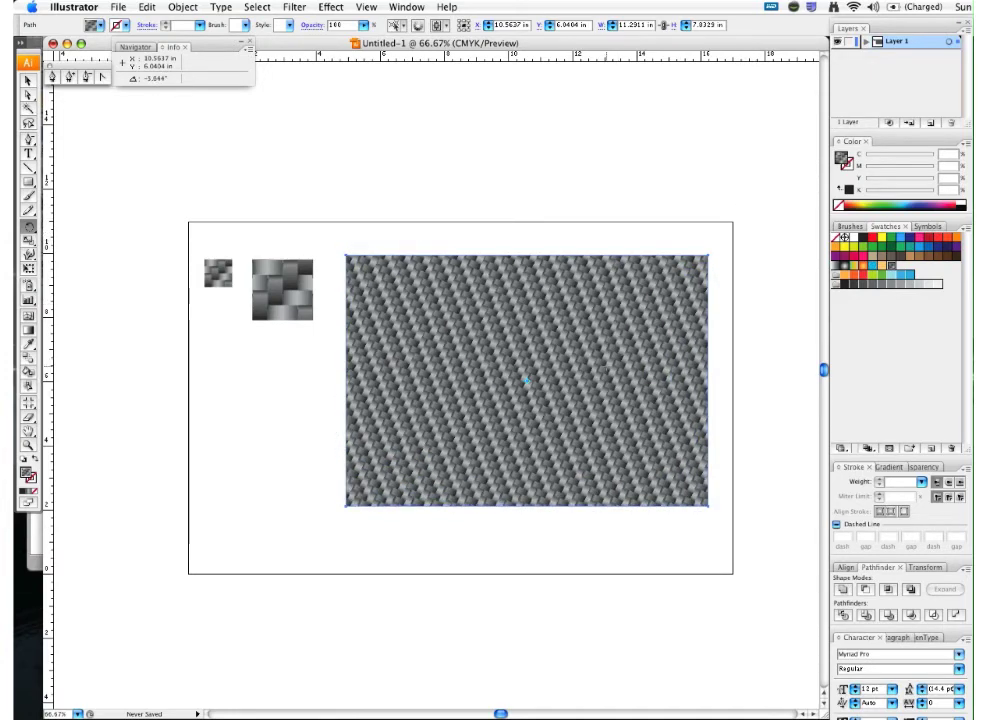
Deselect the rectangle and ready the Rectangle tool with a default solid black fill.
key("v")
left_click(333, 542)
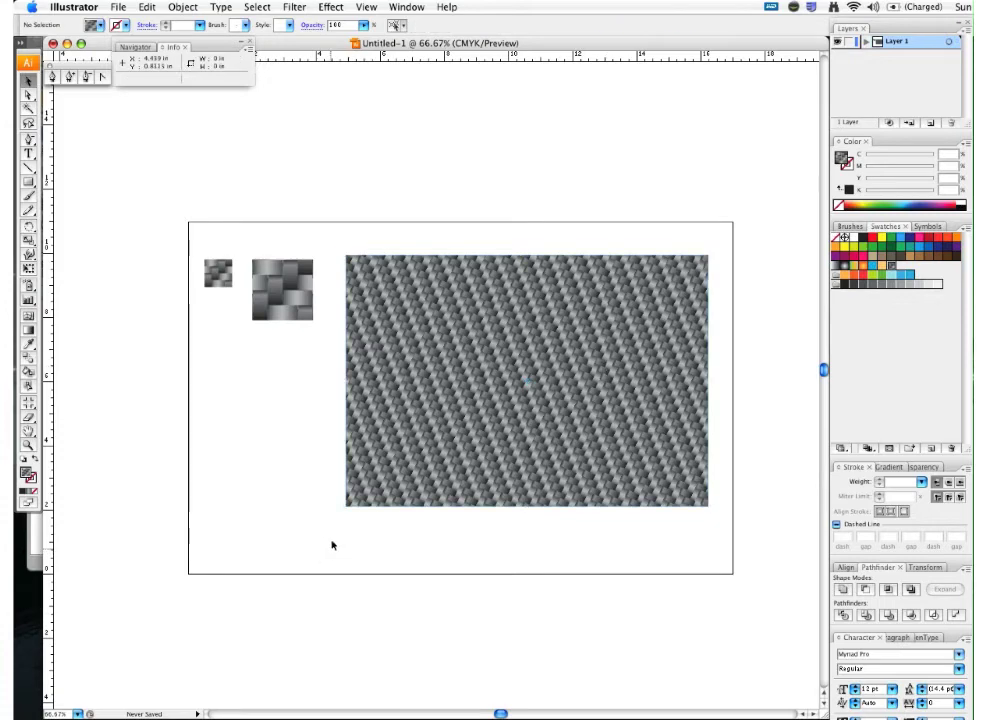
left_click_drag(407, 550, 402, 503)
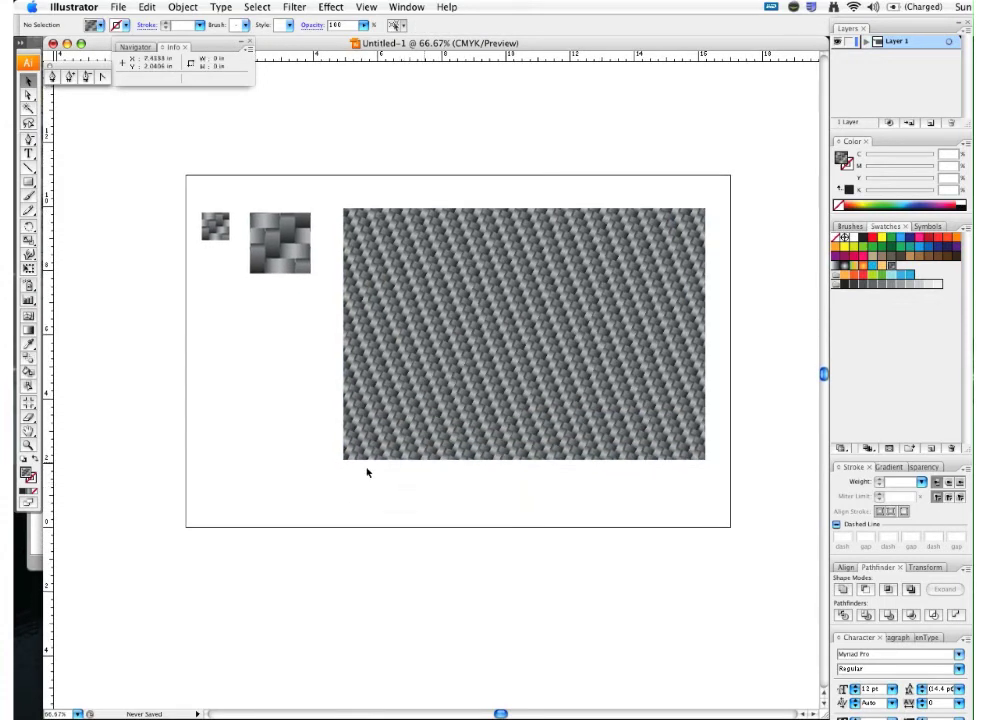
left_click(30, 182)
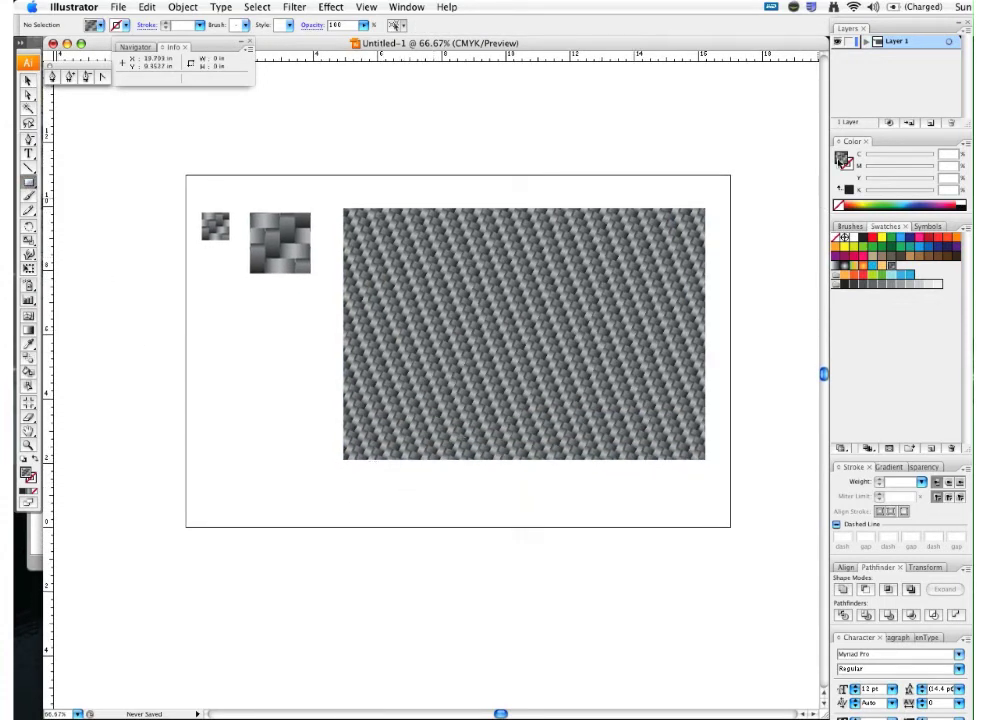
key("comma")
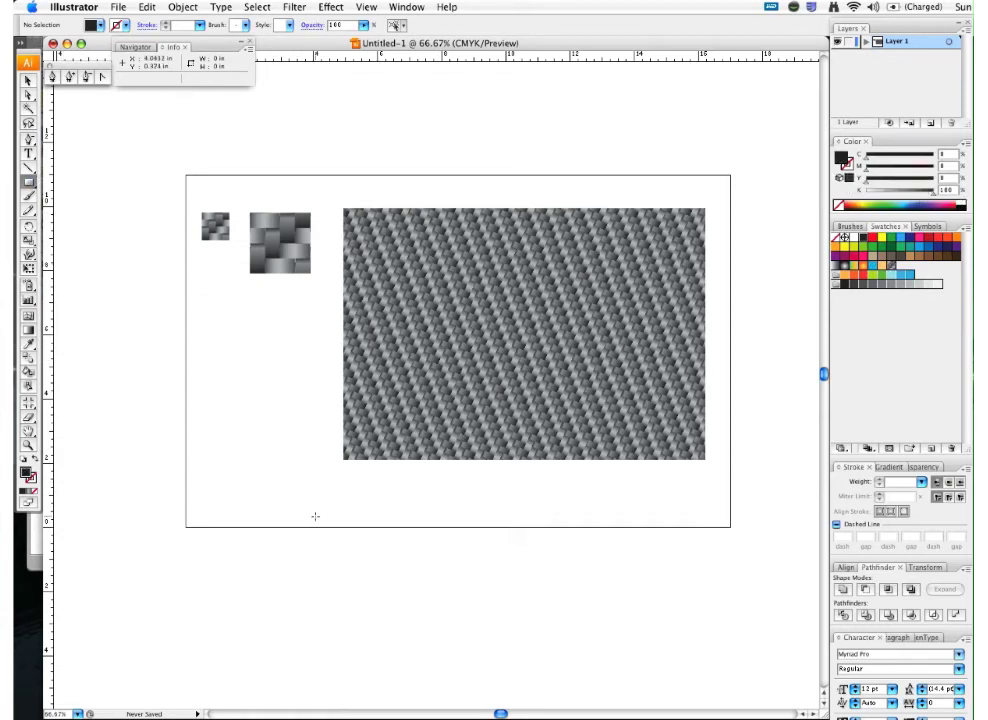
Draw a black rectangle at the weave's bottom-left and duplicate it twice to the right.
left_click_drag(343, 514, 462, 377)
key("v")
left_click_drag(436, 491, 536, 498)
key("ctrl+d")
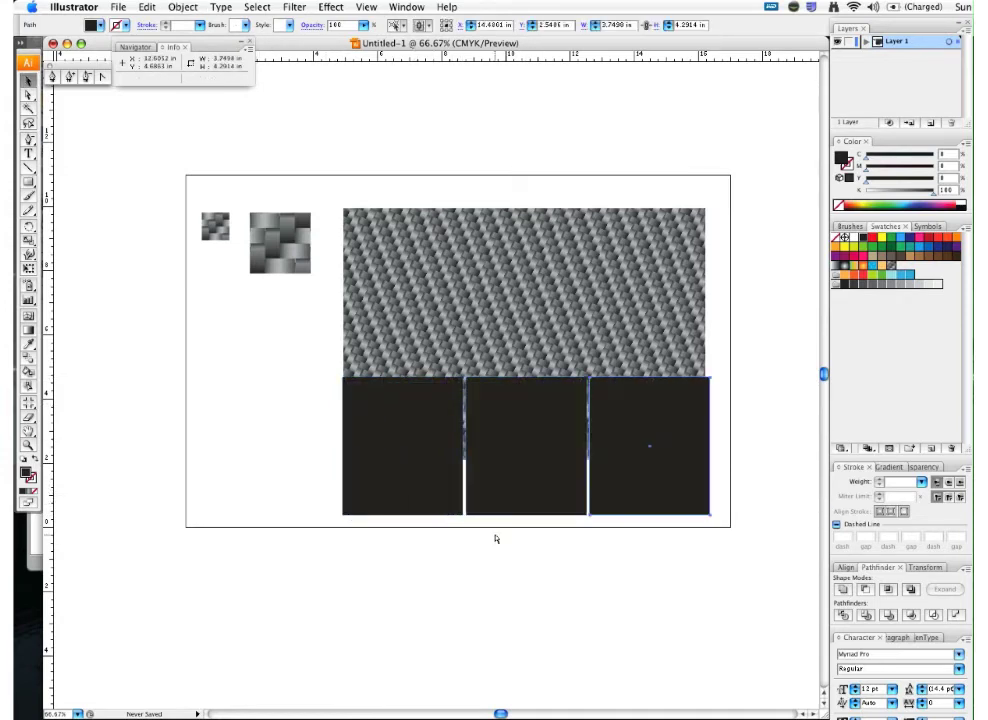
Send the three black rectangles backward behind the weave with Object > Arrange > Send Backward.
left_click_drag(304, 538, 607, 500)
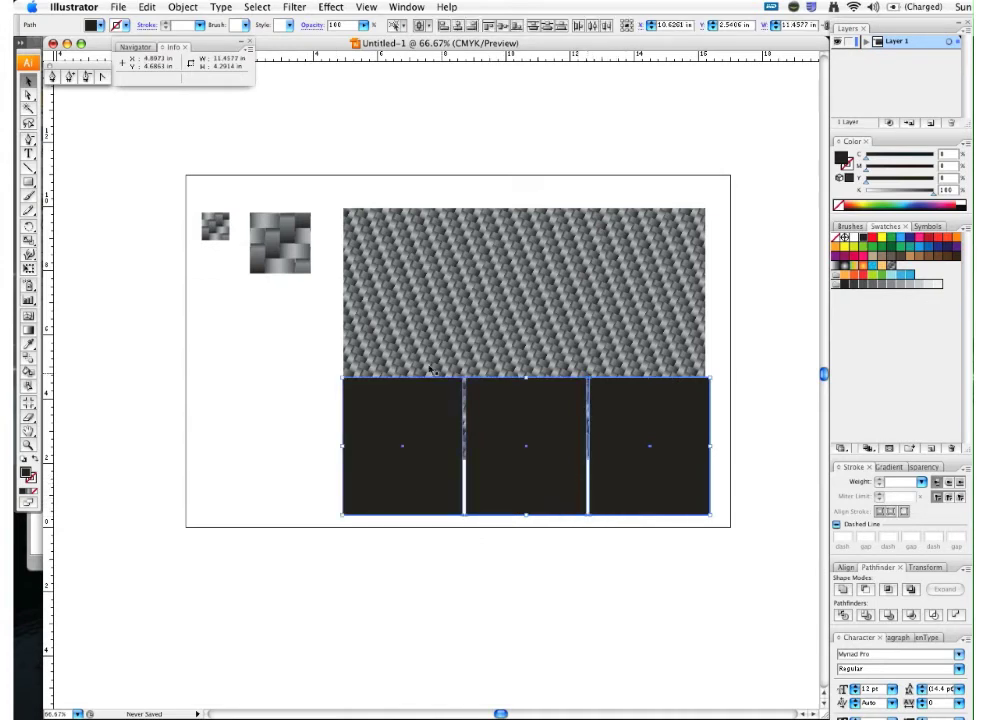
left_click(182, 7)
mouse_move(230, 35)
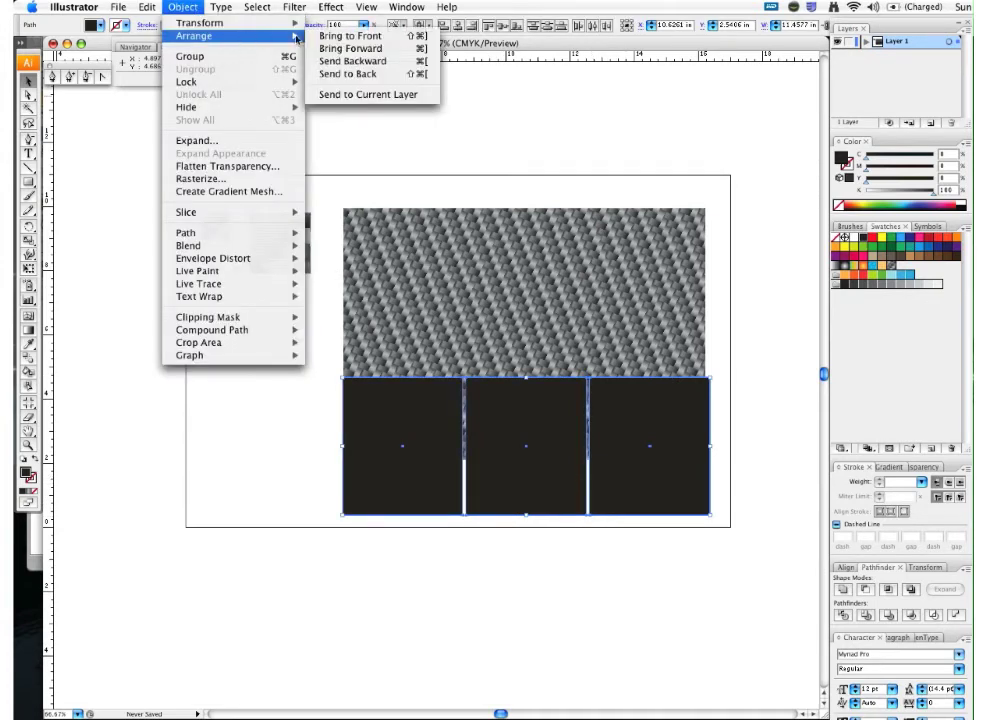
left_click(355, 61)
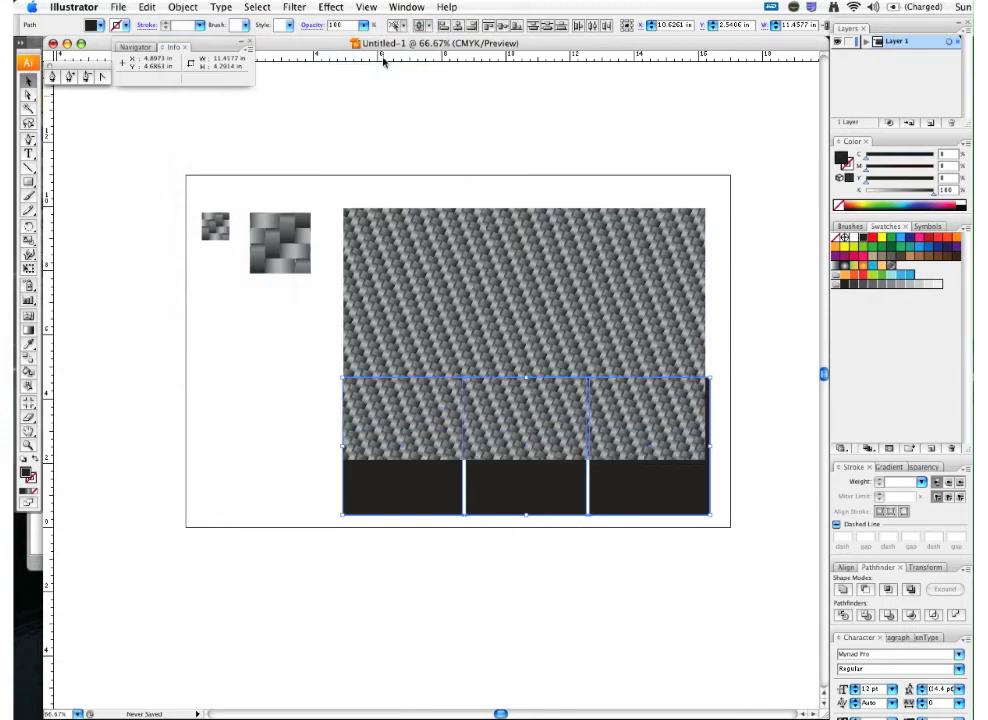
left_click(735, 474)
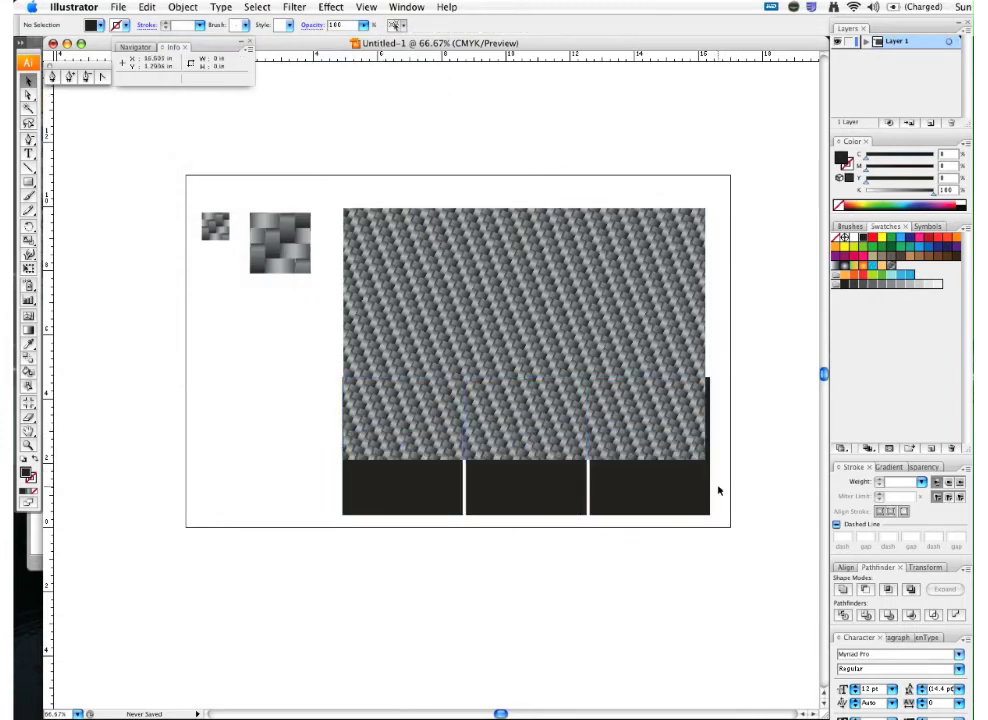
left_click(515, 498)
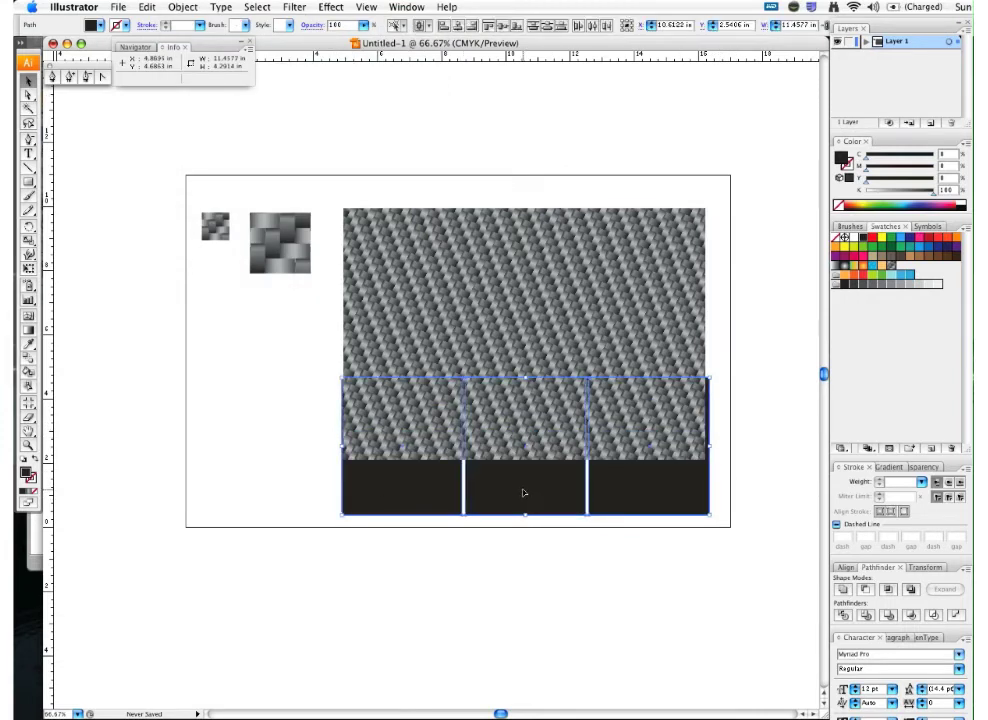
left_click(512, 519)
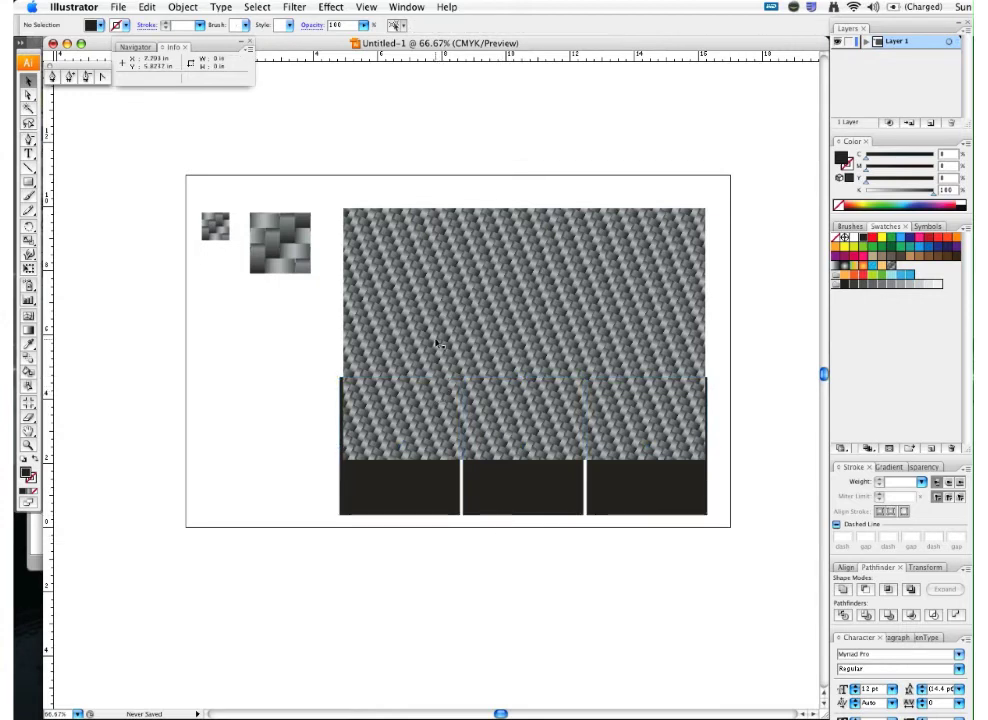
Fill the left, middle and right rectangles red, blue and green from Swatches.
left_click(430, 491)
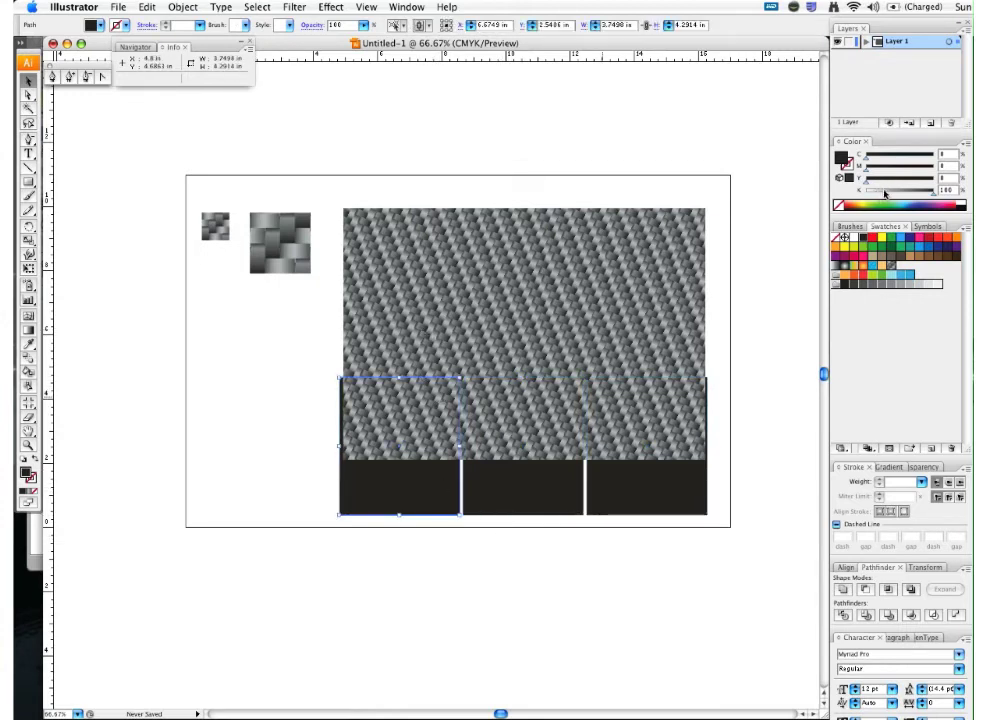
left_click(848, 205)
left_click(558, 492)
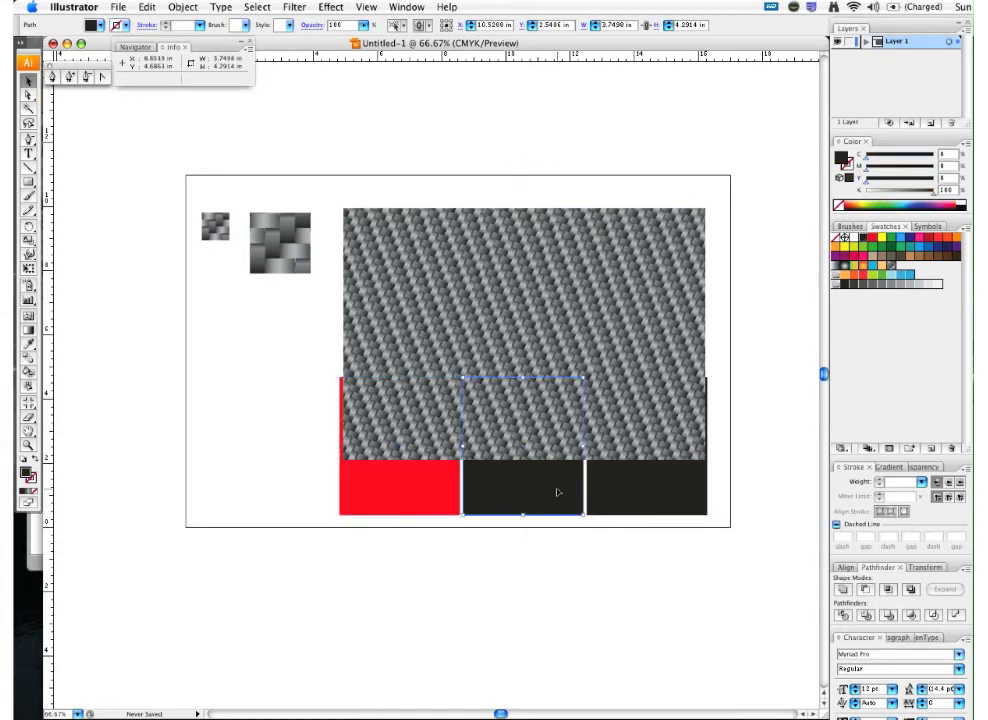
left_click(912, 205)
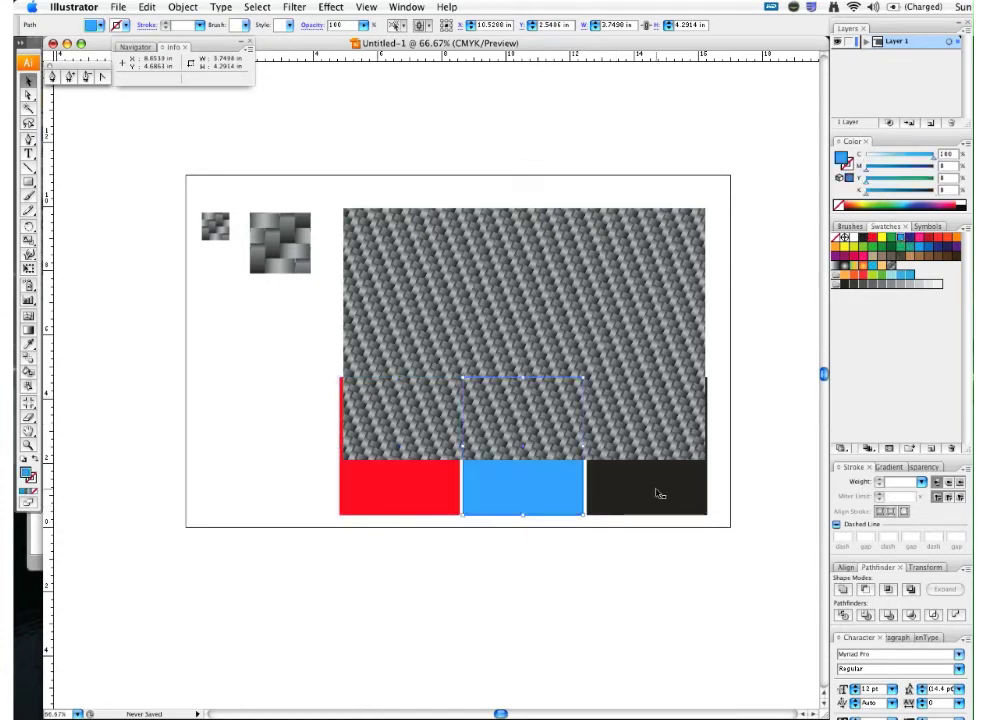
left_click(659, 493)
left_click(872, 246)
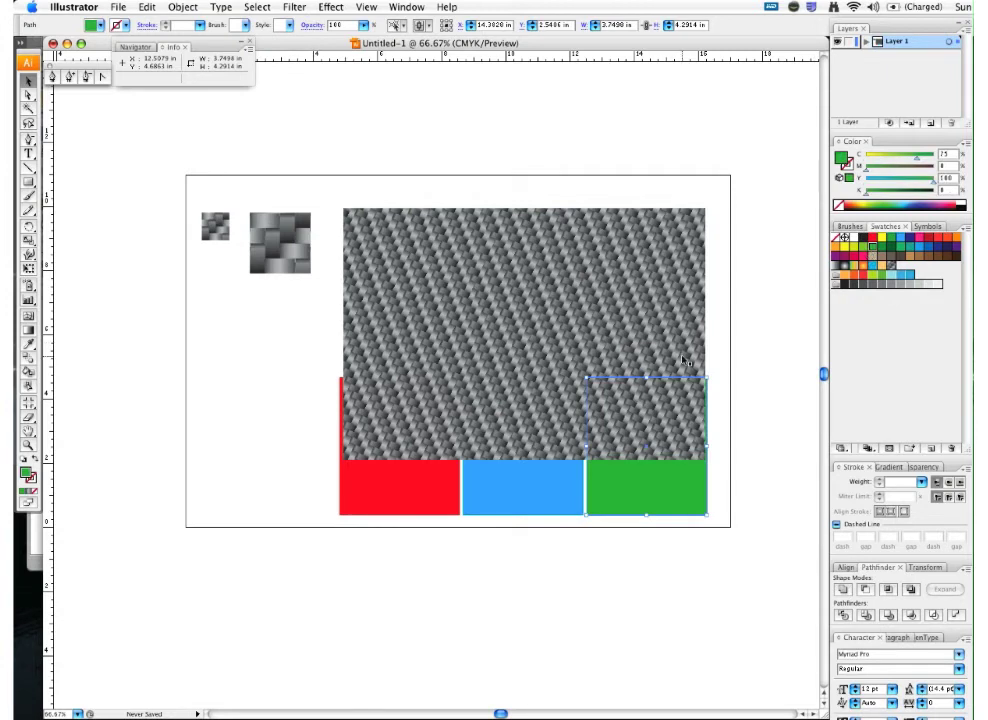
left_click(487, 244)
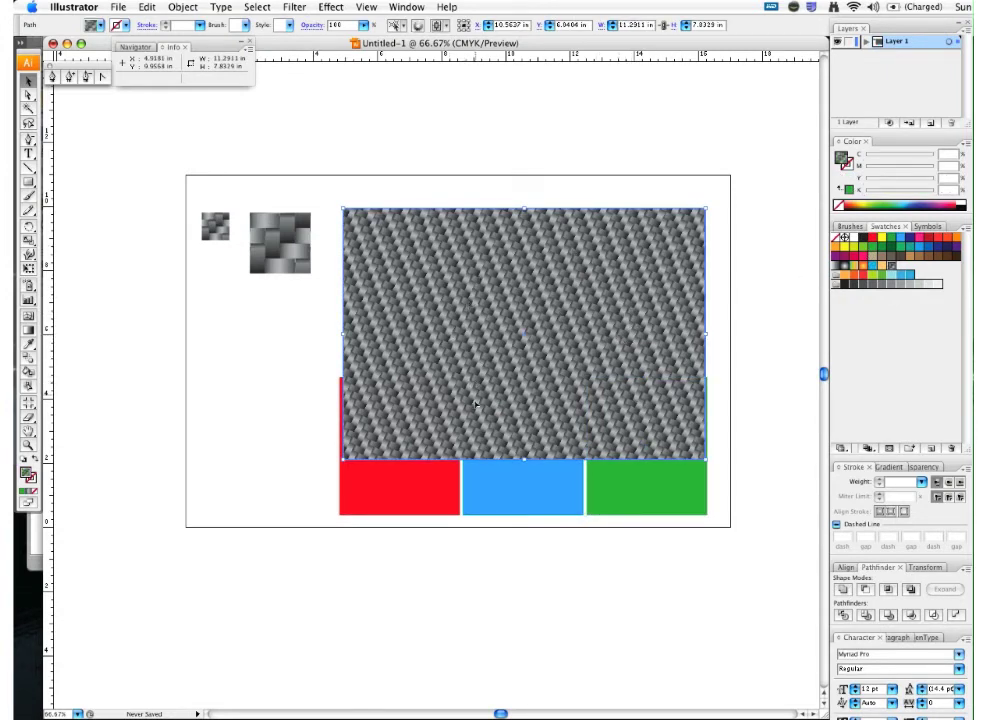
Set the weave rectangle's blend mode to Multiply and zoom in to inspect the tinted weave.
left_click(922, 467)
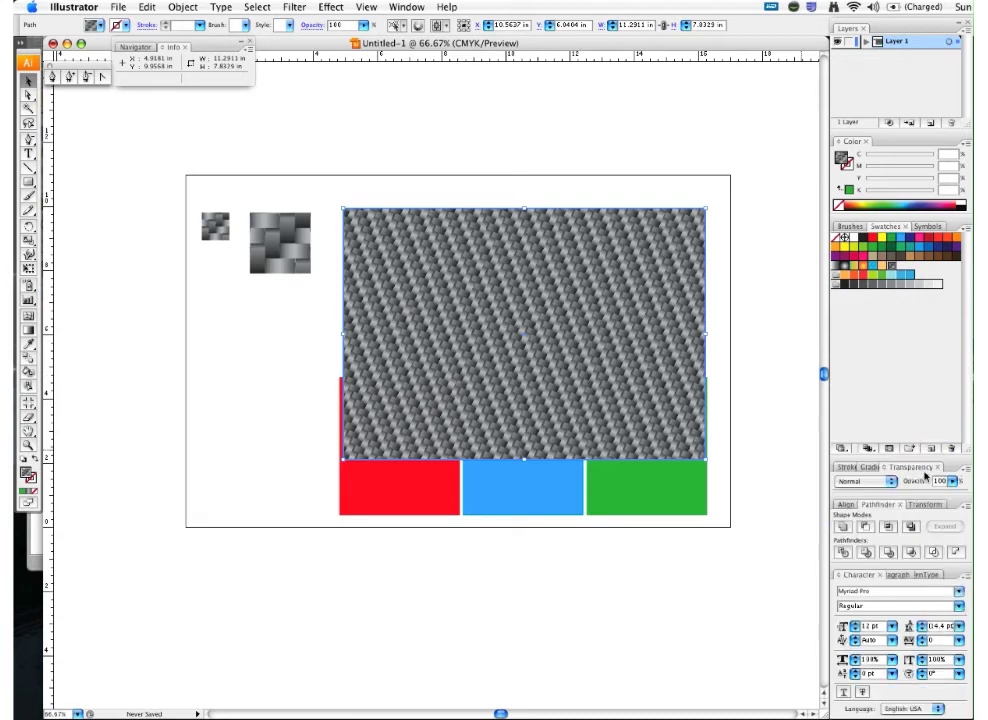
left_click(864, 484)
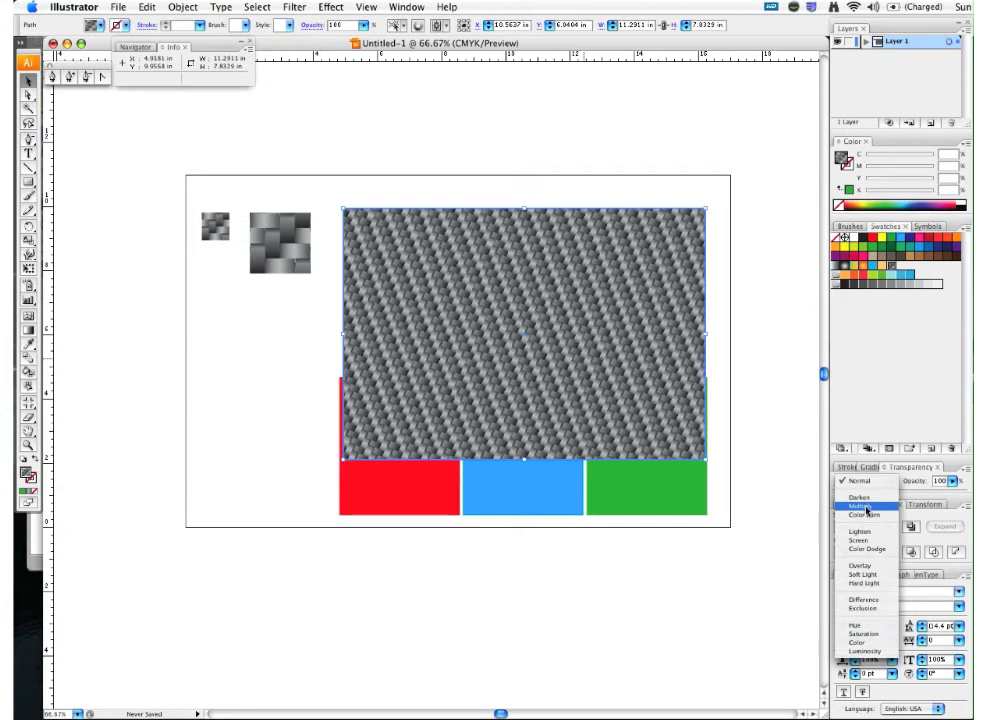
left_click(862, 506)
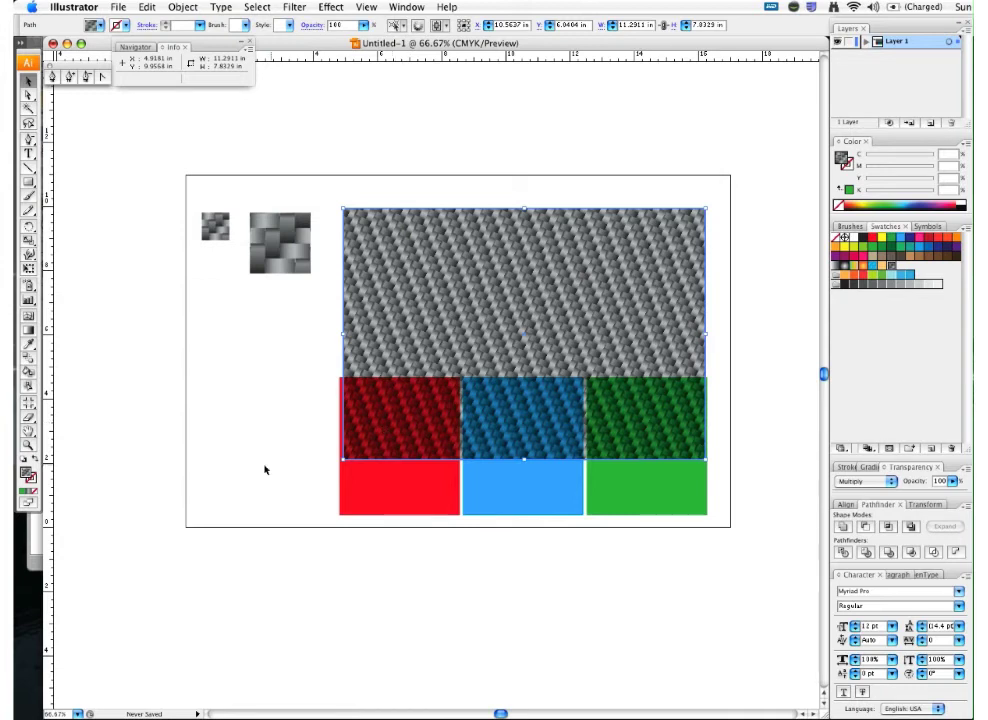
left_click(206, 364)
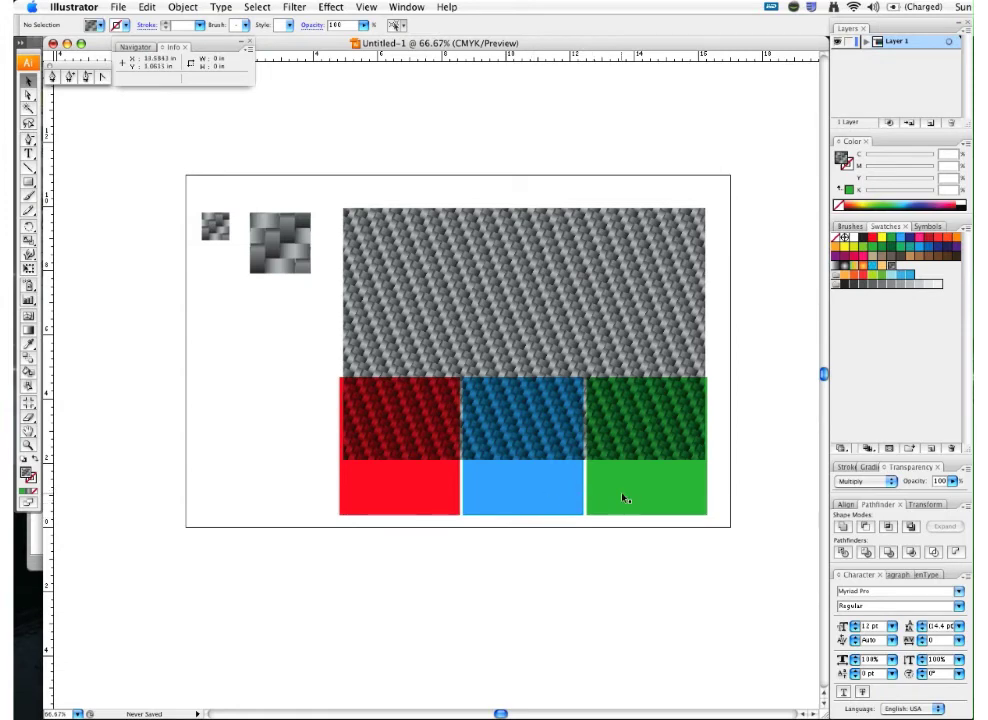
key("ctrl+space")
left_click_drag(315, 320, 672, 474)
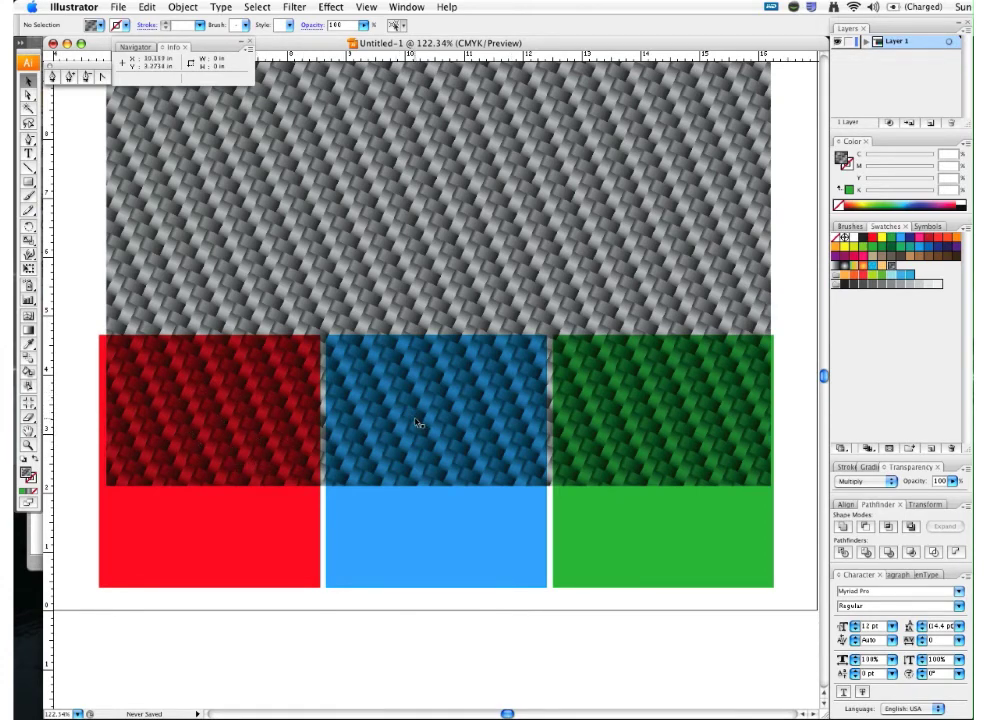
key("super+minus")
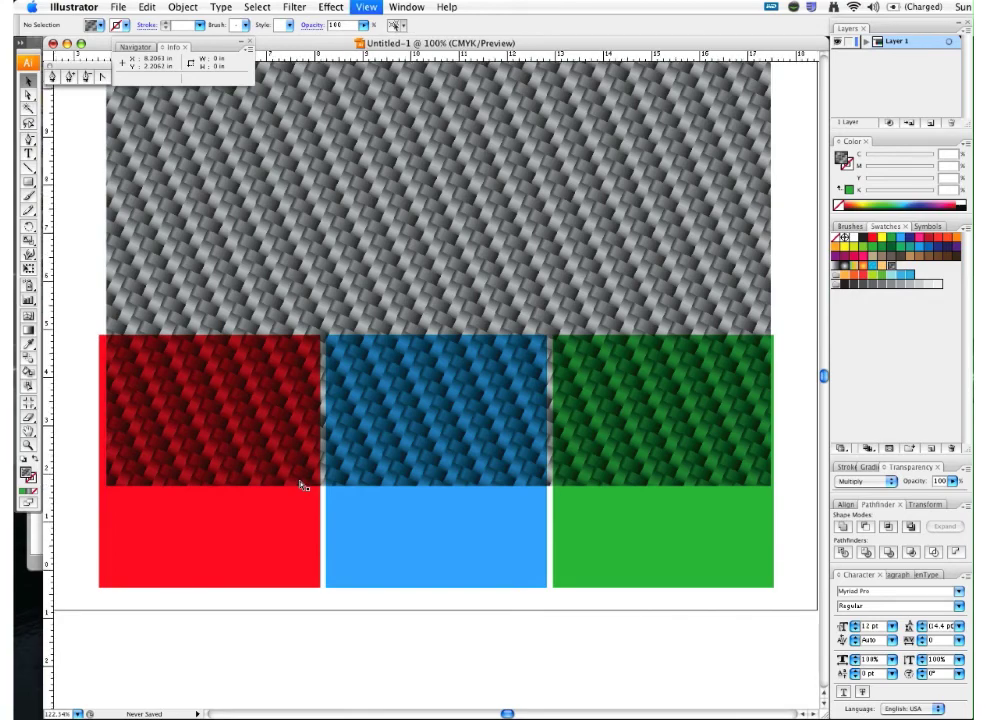
key("super+minus")
scroll(343, 510, "left", 5)
scroll(343, 510, "up", 3)
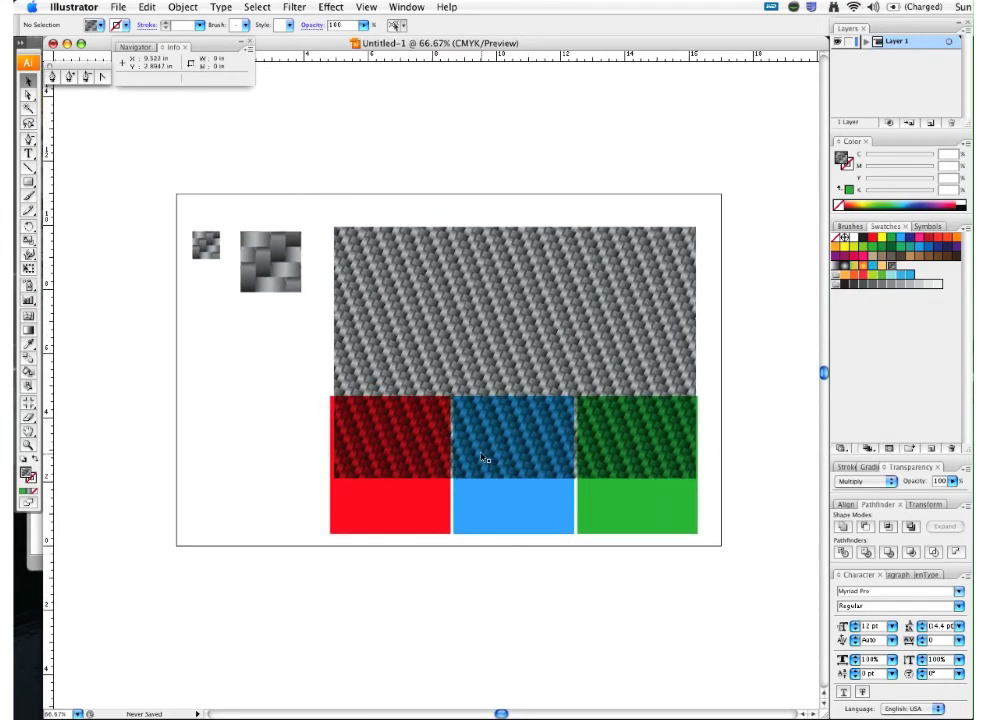
Duplicate the large grey weave tile and place the copy below the original.
left_click(268, 278)
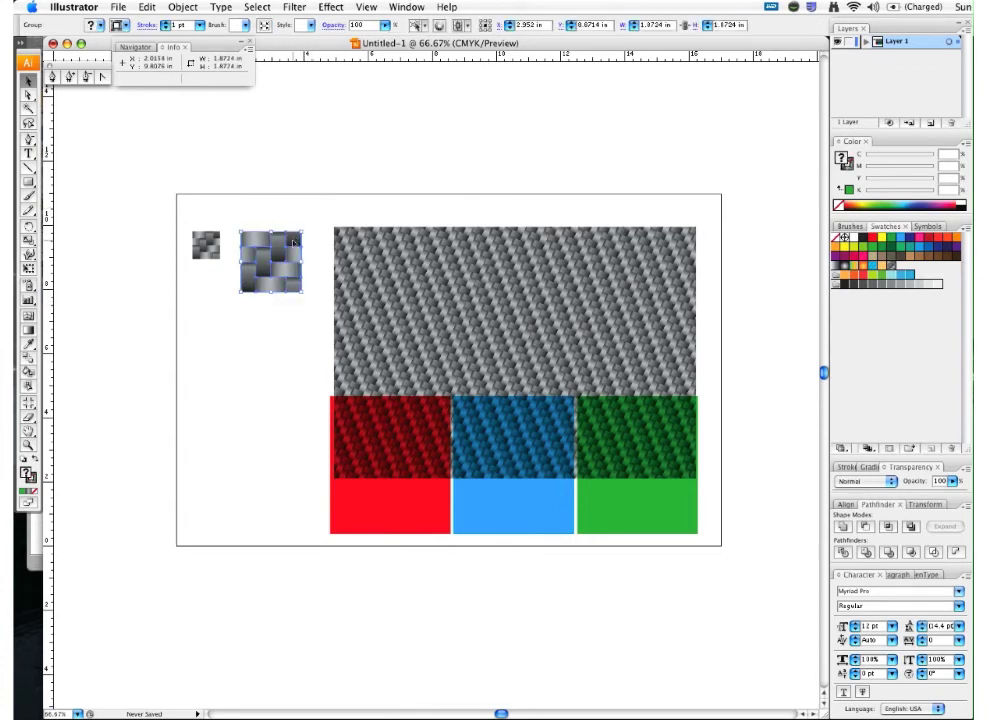
left_click_drag(293, 242, 295, 318)
left_click_drag(176, 194, 525, 495)
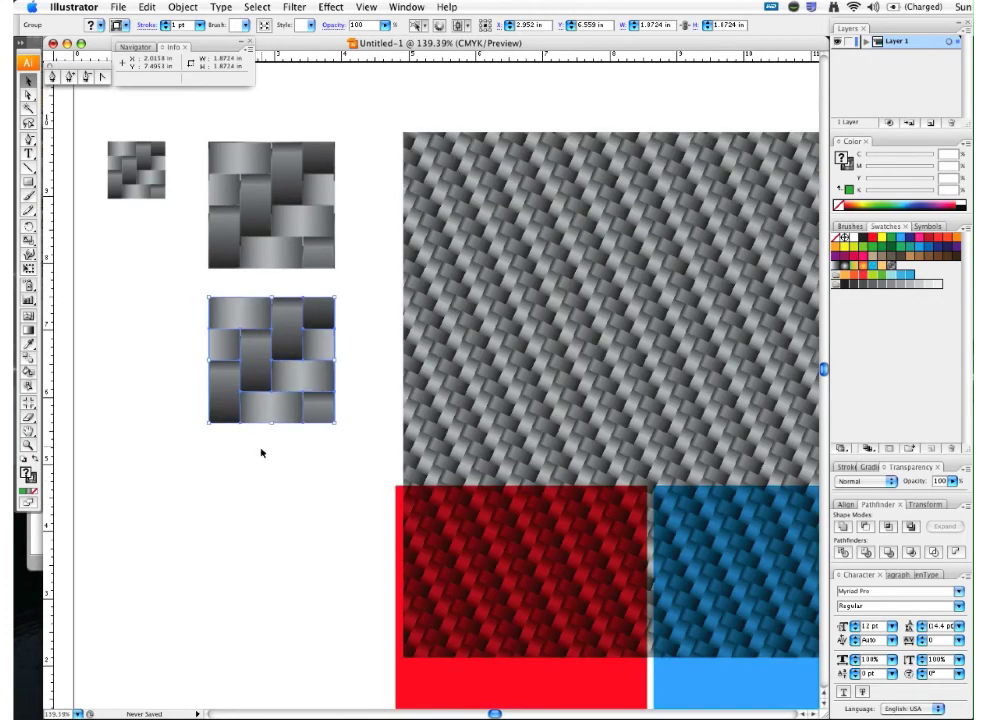
Set the stroke to None on all strips of the lower tile copy.
left_click(262, 453)
left_click_drag(201, 278, 387, 452)
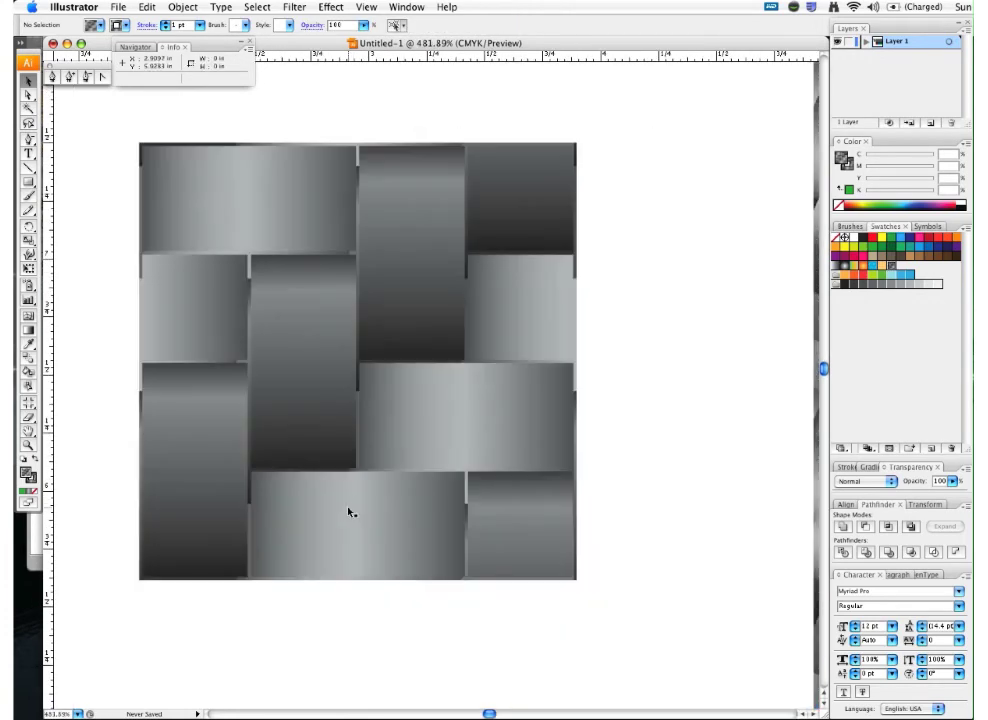
left_click_drag(205, 595, 546, 175)
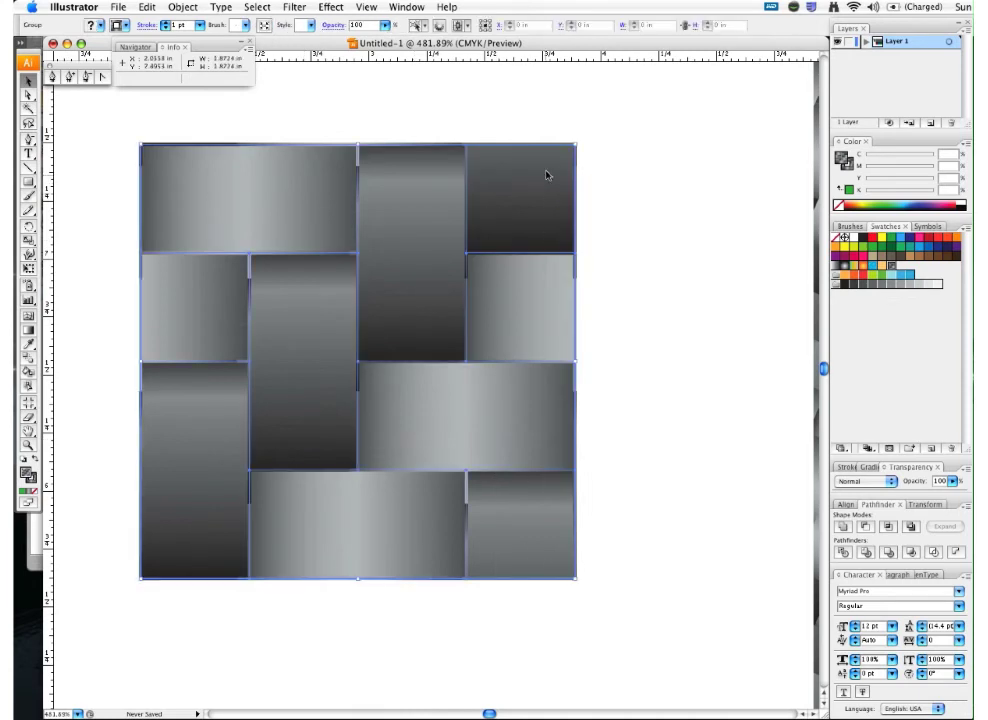
key("/")
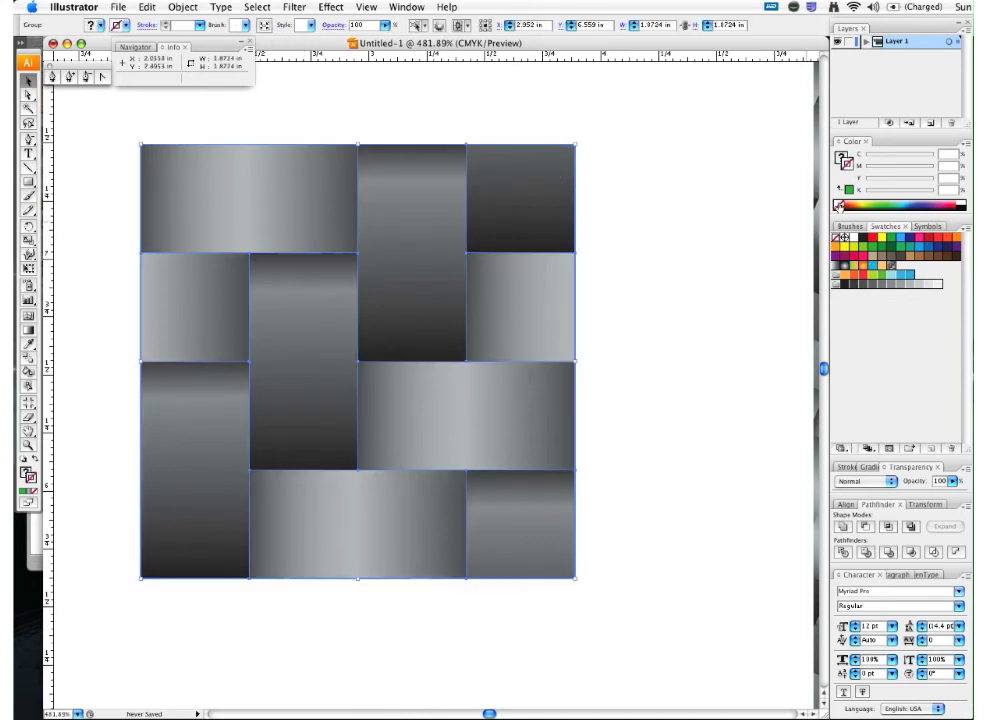
left_click(578, 353)
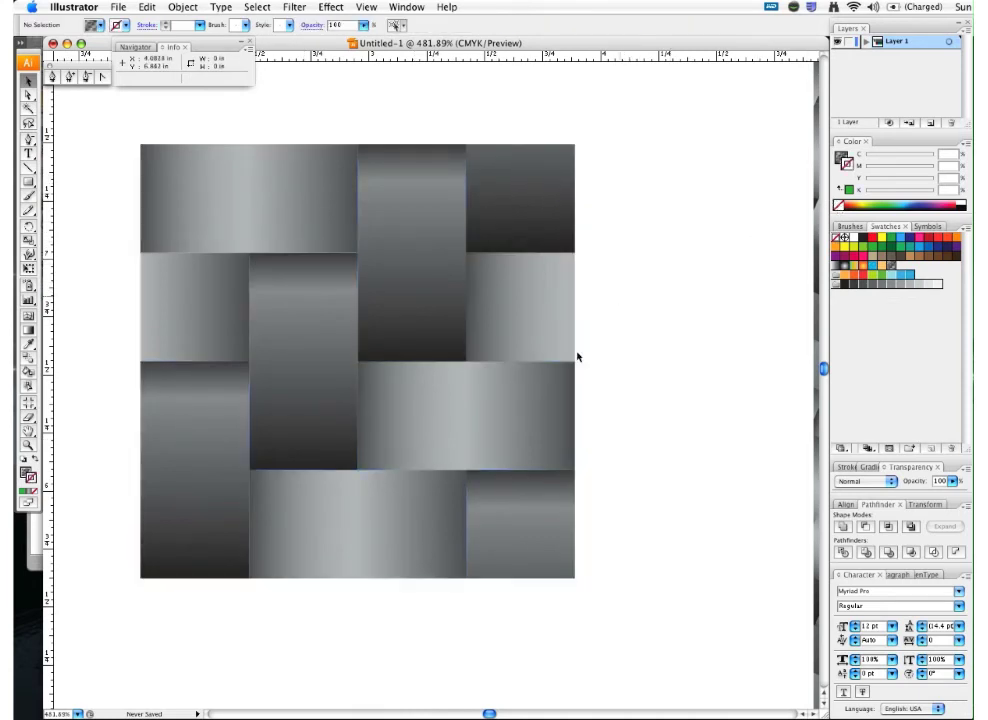
left_click(218, 243)
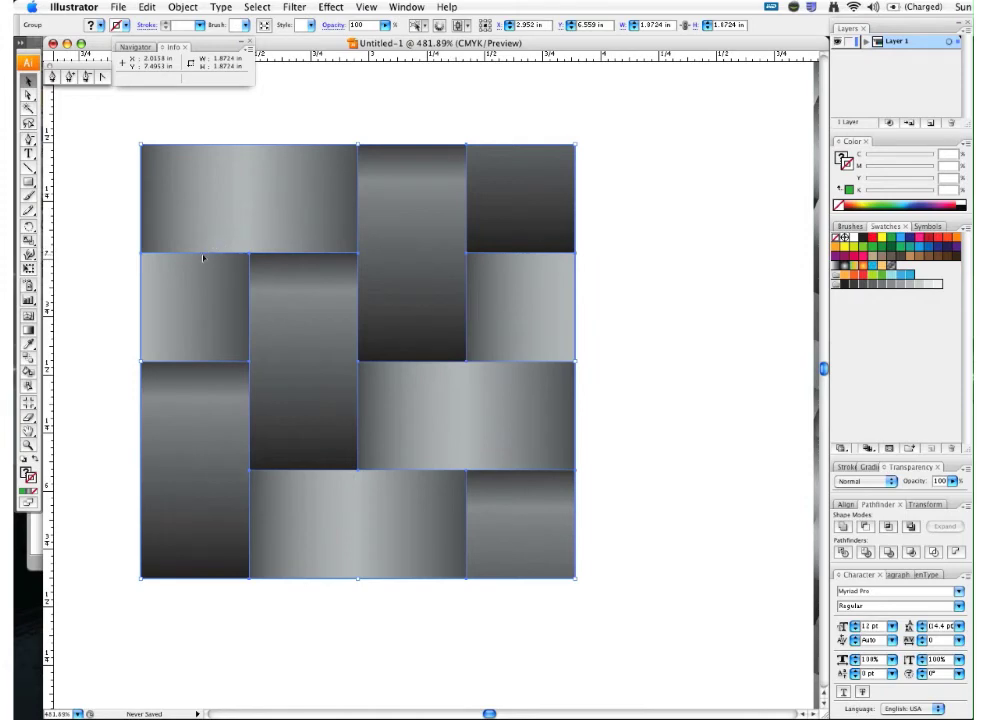
Lock all artwork except the lower weave tile and the large background rectangle.
key("super+a")
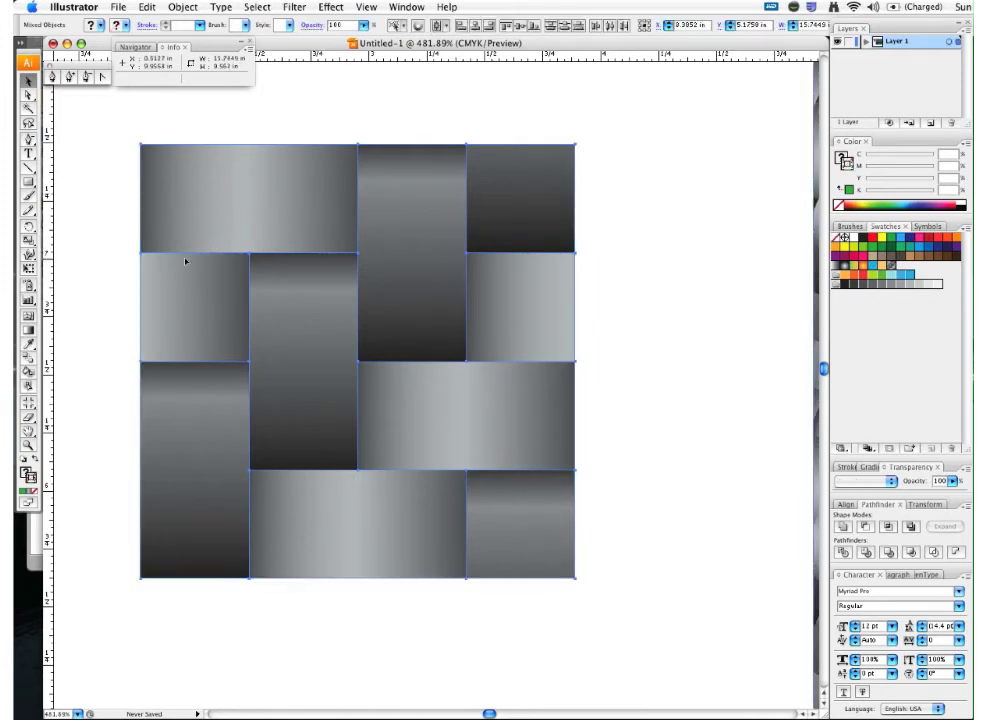
key("super+0")
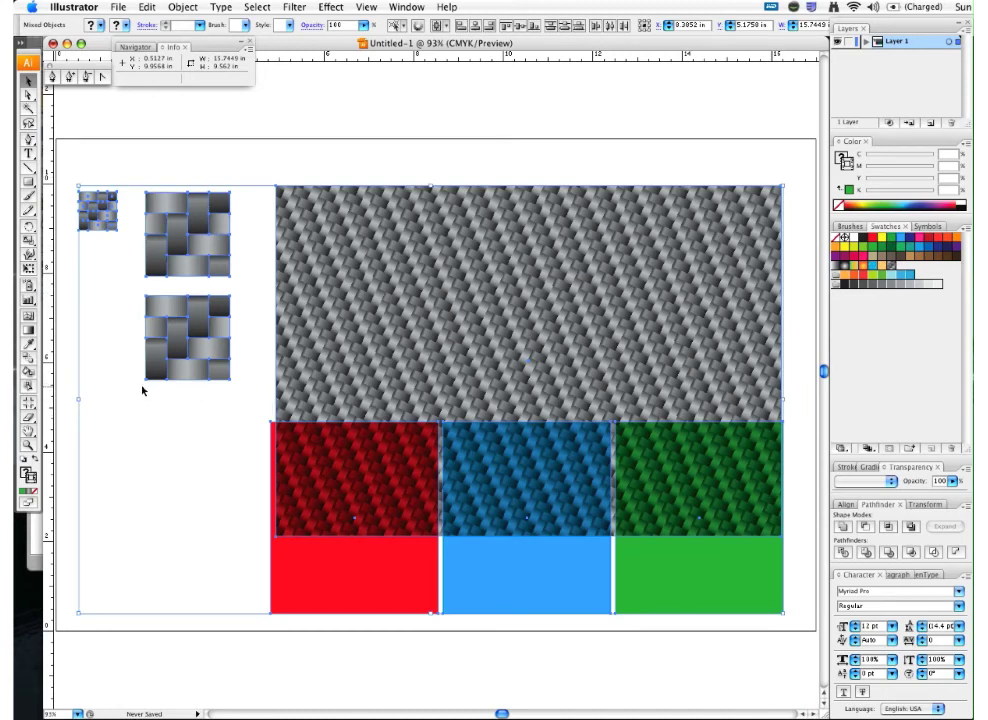
left_click(228, 300, "shift")
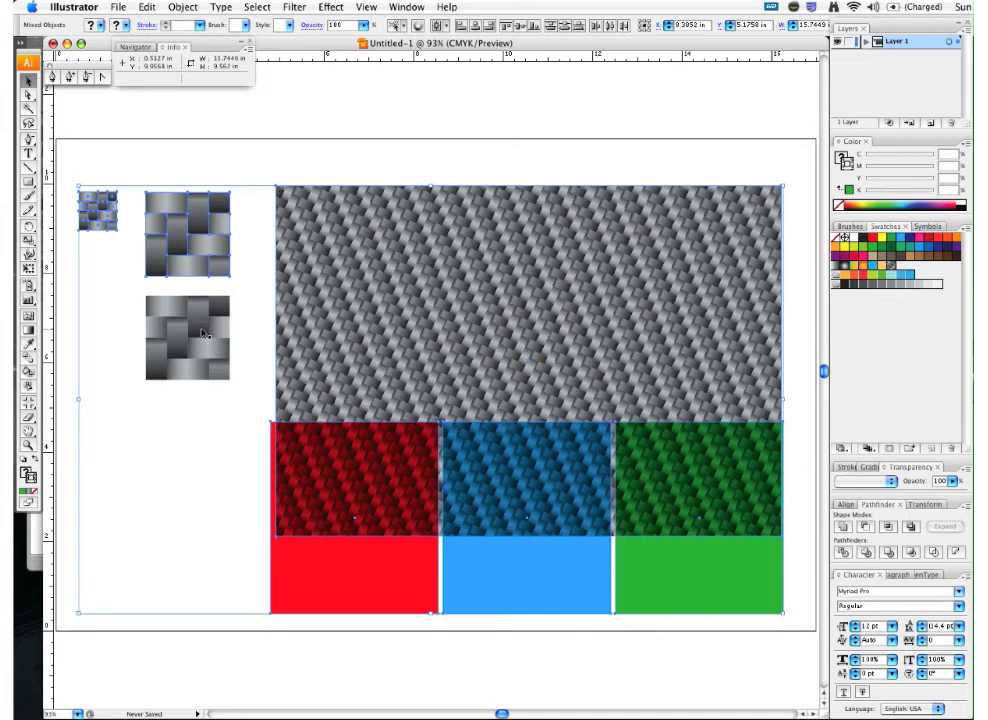
left_click(379, 427, "shift")
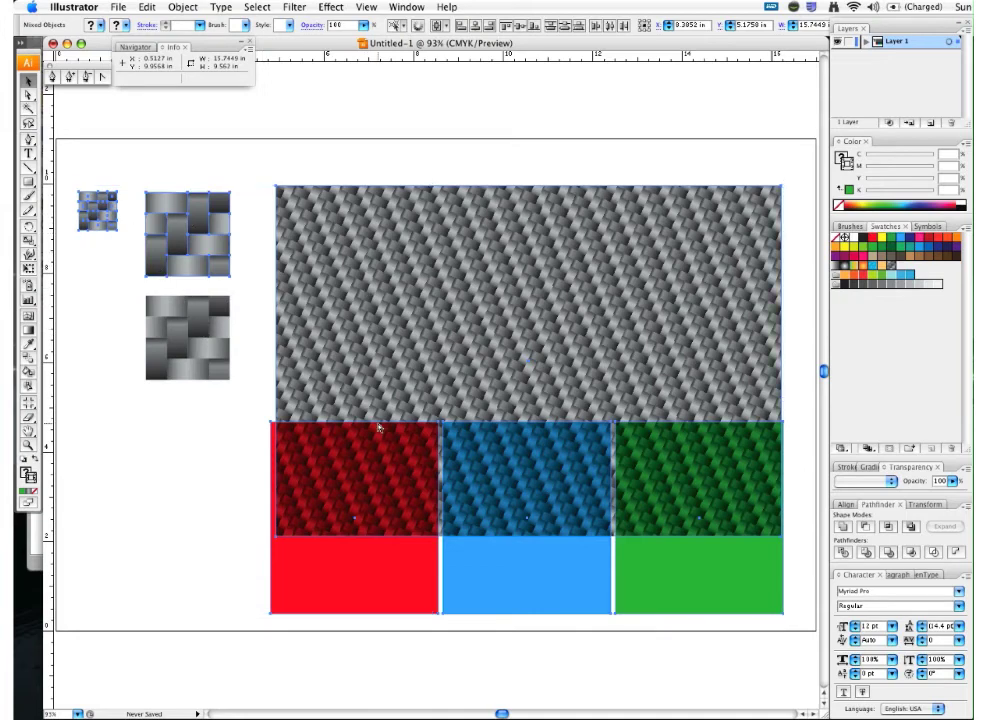
left_click(379, 427, "shift")
left_click(182, 7)
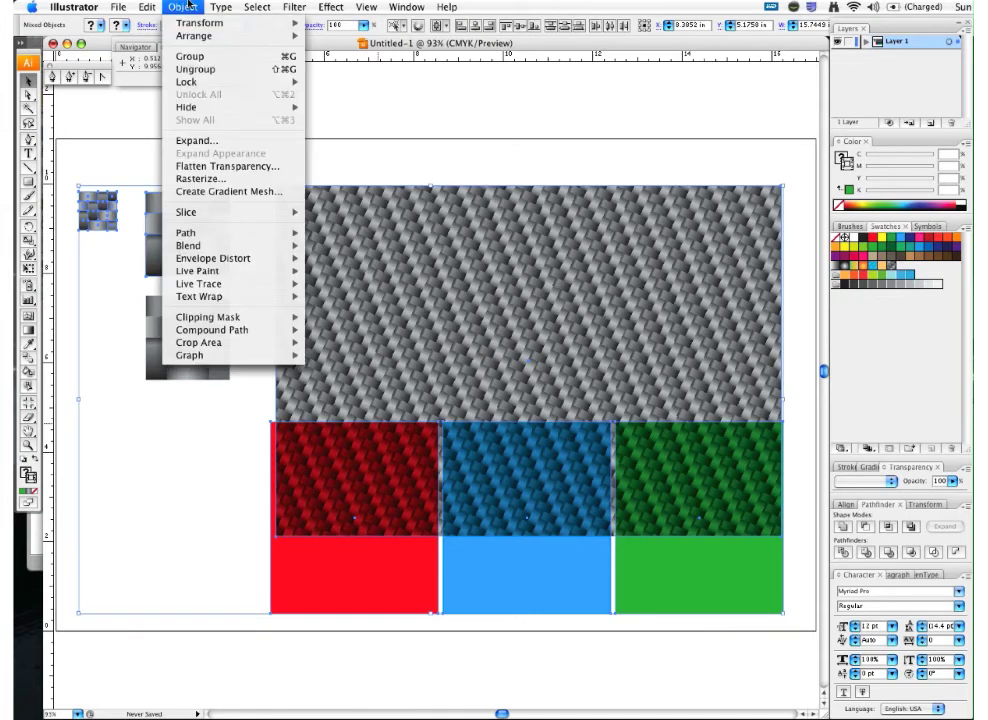
mouse_move(201, 85)
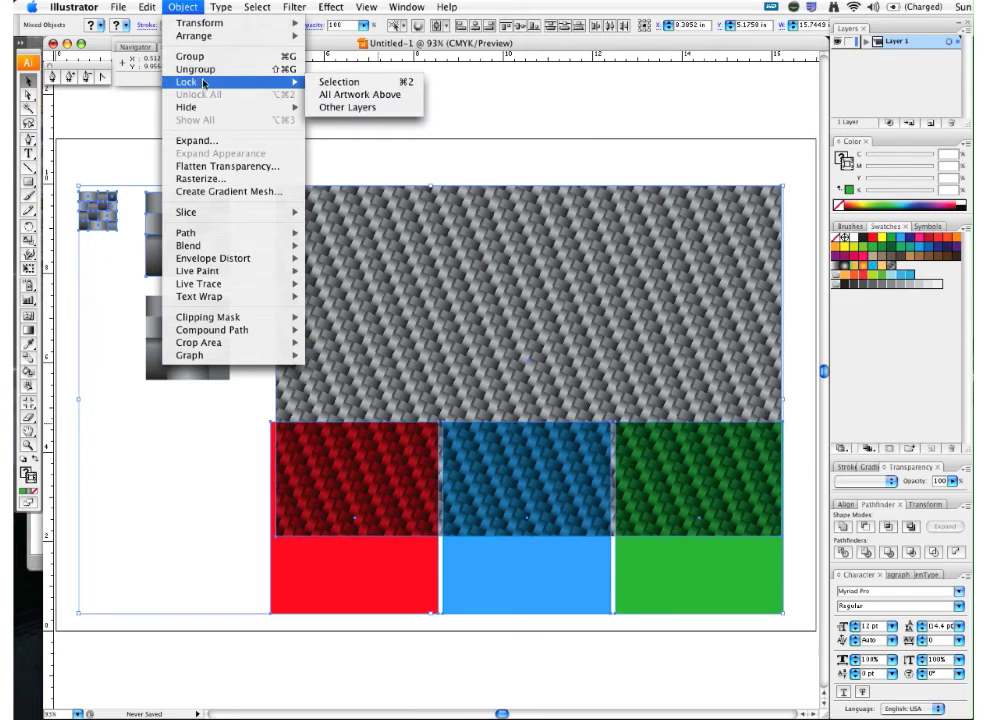
left_click(322, 86)
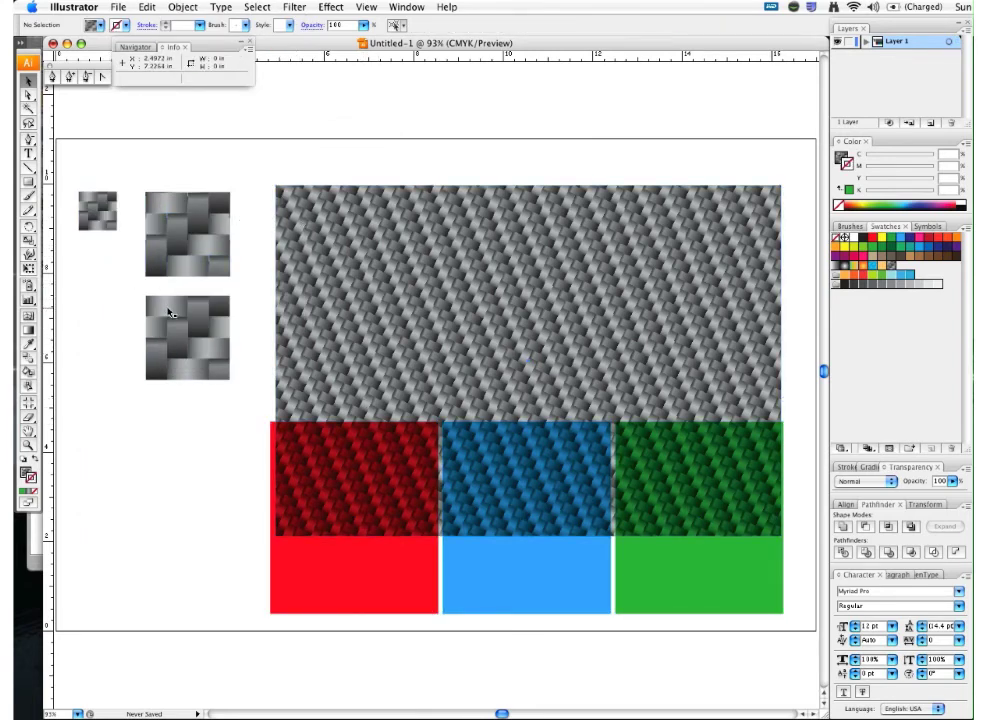
left_click(165, 313)
Zoom onto the lower tile and select all strips matching the top-left strip's fill via Select > Same > Fill Color.
left_click(117, 256)
key("z")
left_click(125, 258)
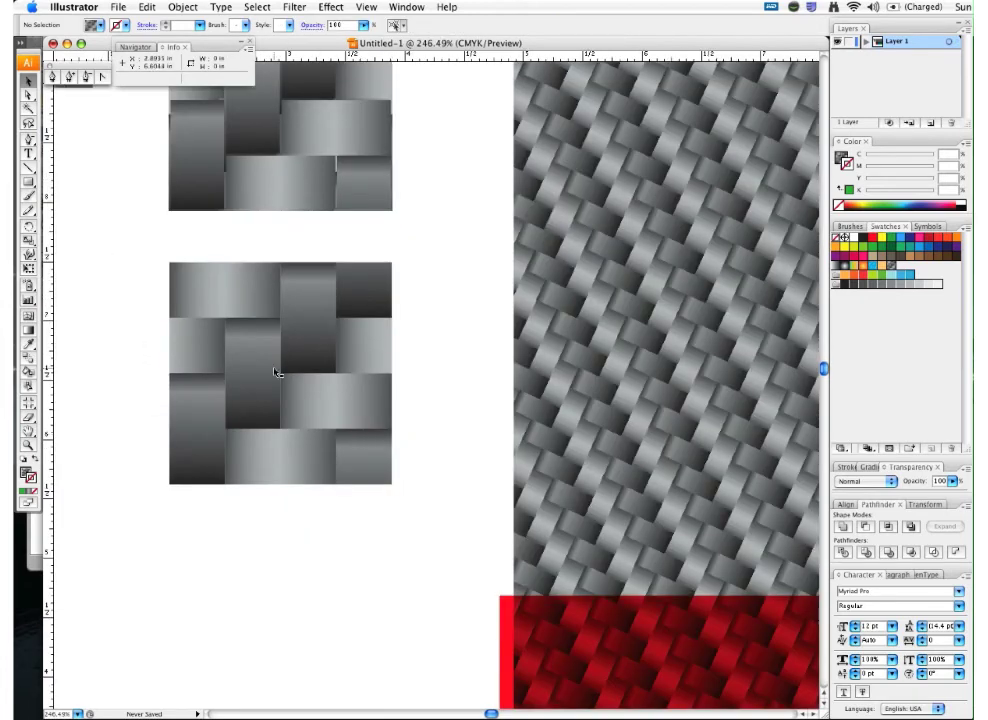
left_click_drag(88, 176, 408, 504)
scroll(342, 613, "right", 3)
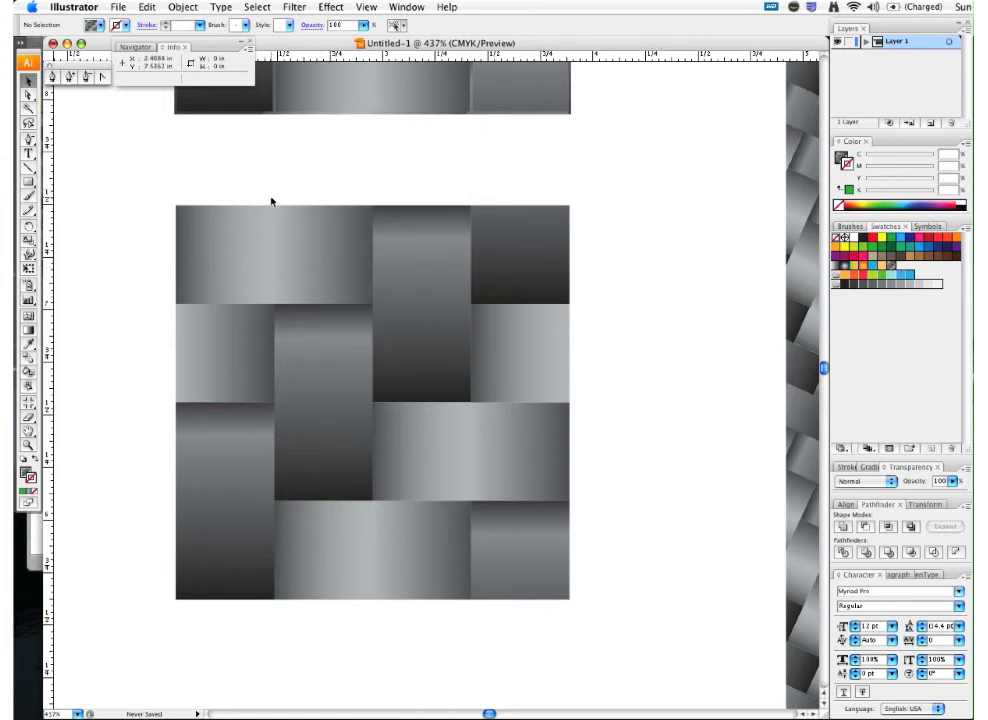
left_click(28, 95)
left_click(307, 265)
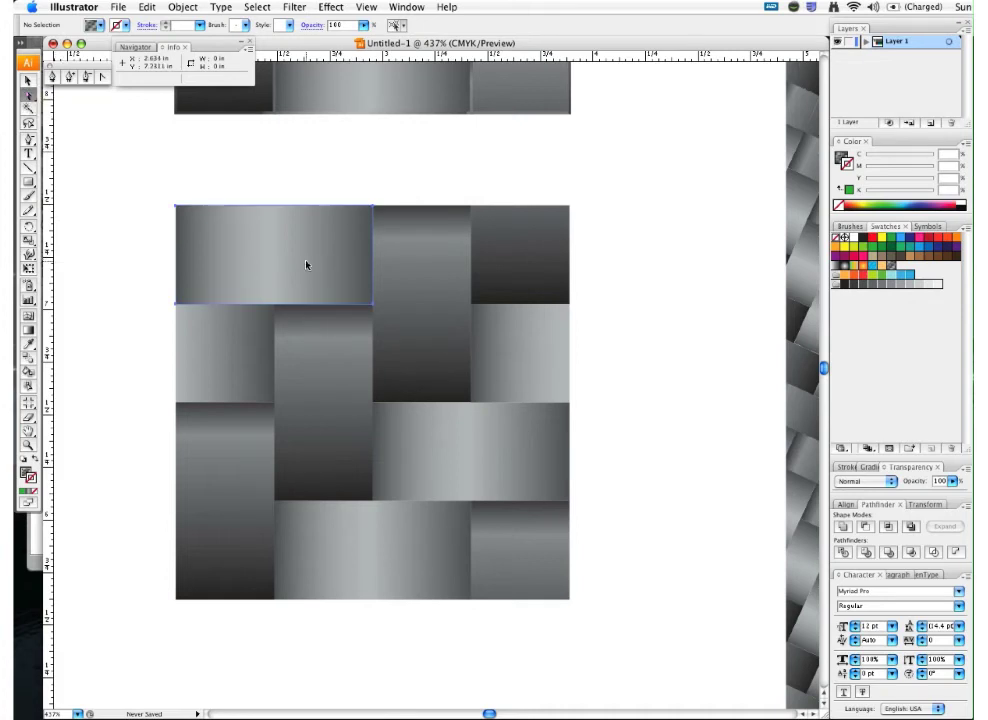
left_click(257, 7)
mouse_move(322, 118)
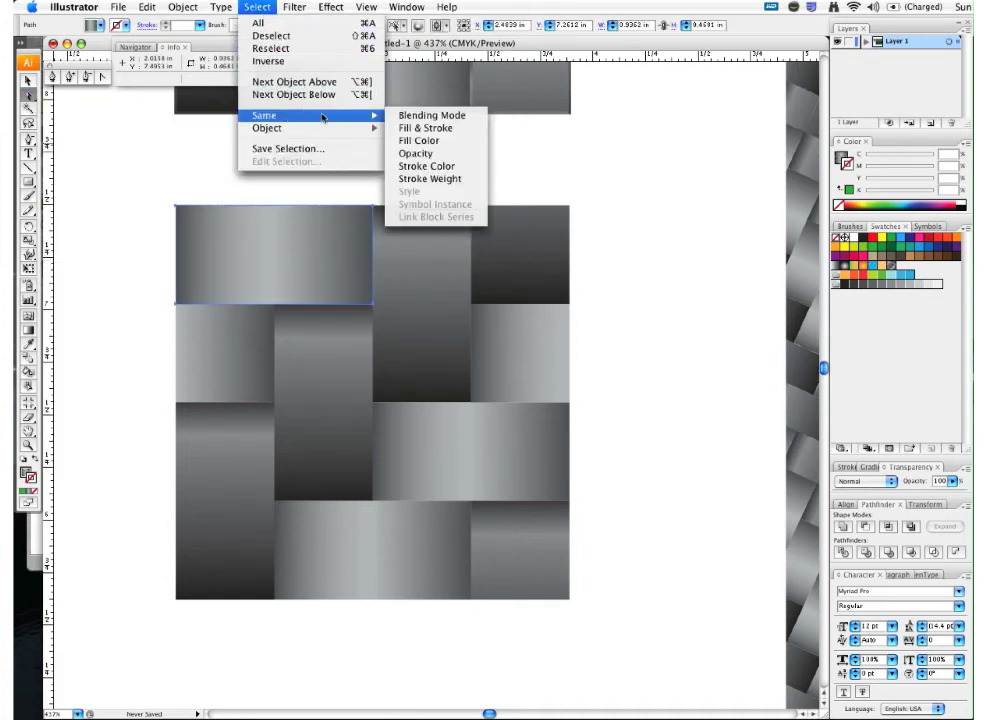
left_click(430, 146)
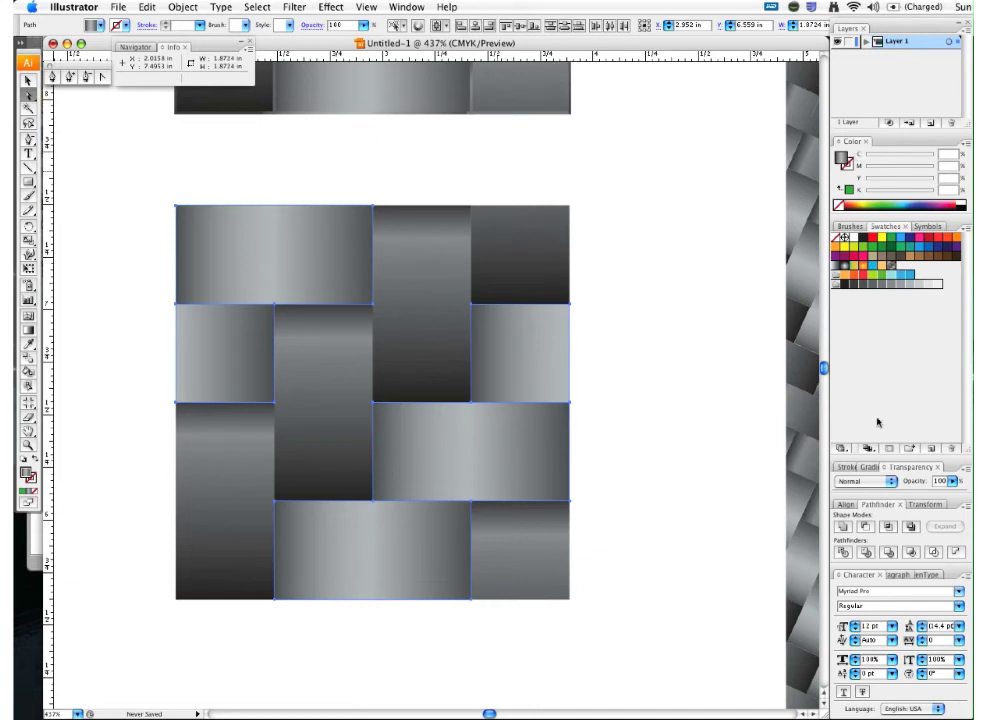
Set the selected strips' gradient stops to red at the left and middle, darkened red at the right.
left_click(871, 469)
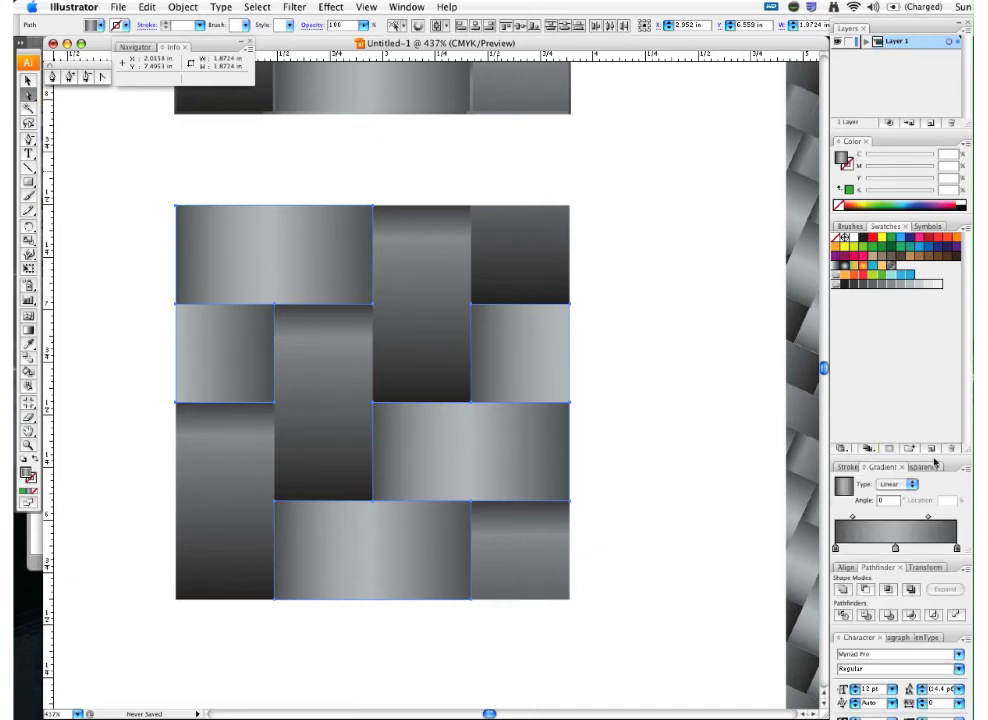
left_click_drag(875, 459, 875, 395)
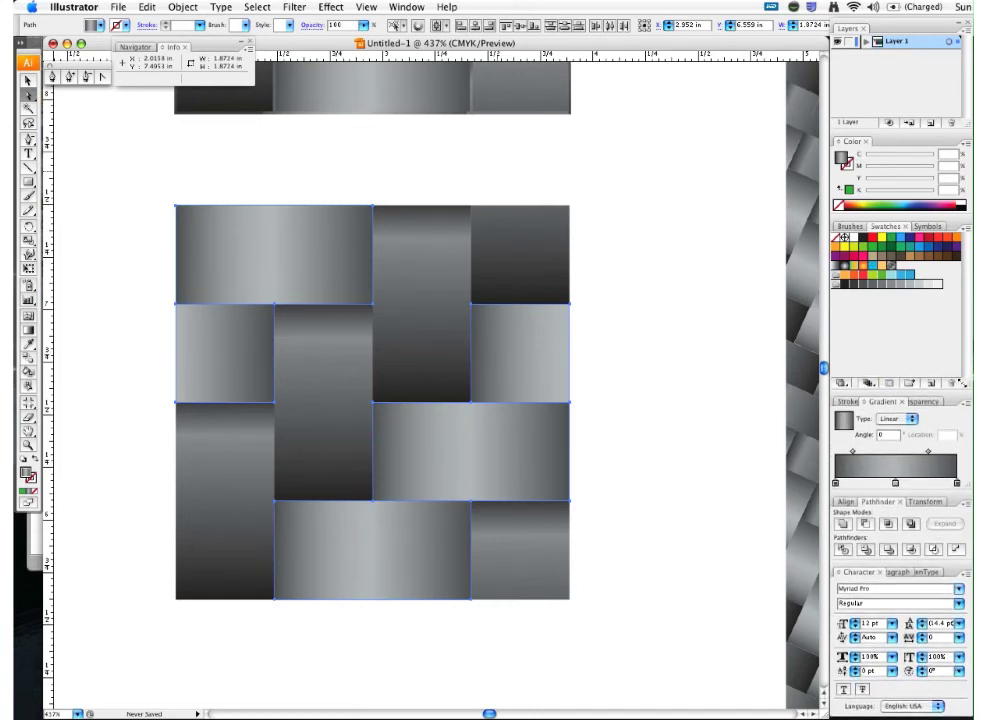
left_click(895, 487)
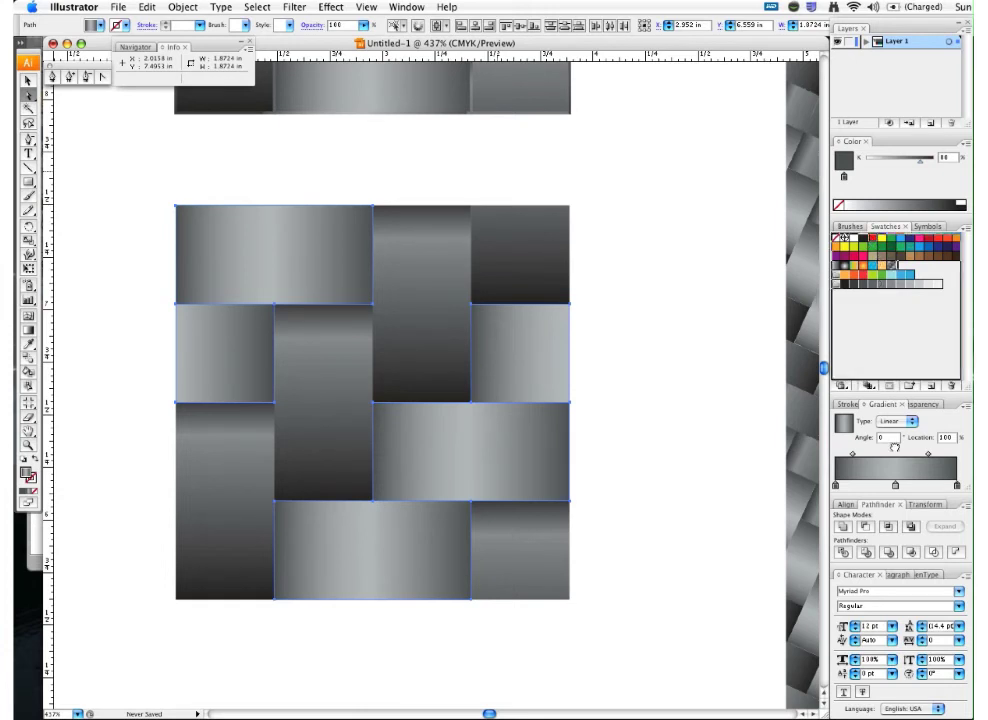
left_click_drag(895, 483, 896, 487)
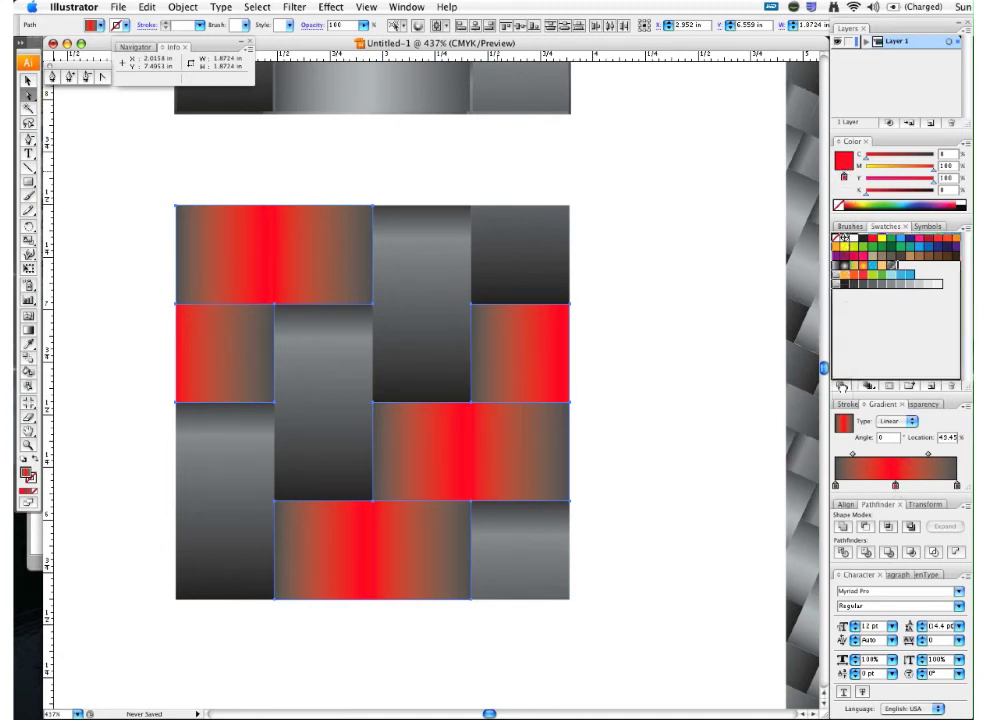
left_click_drag(836, 480, 836, 487)
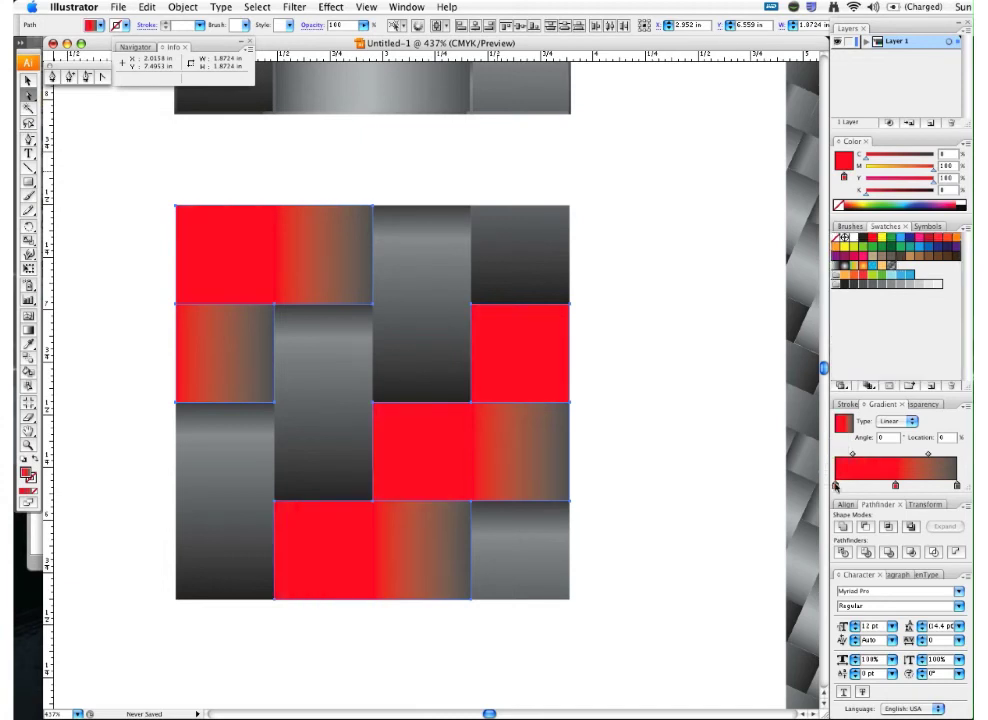
left_click_drag(866, 192, 888, 197)
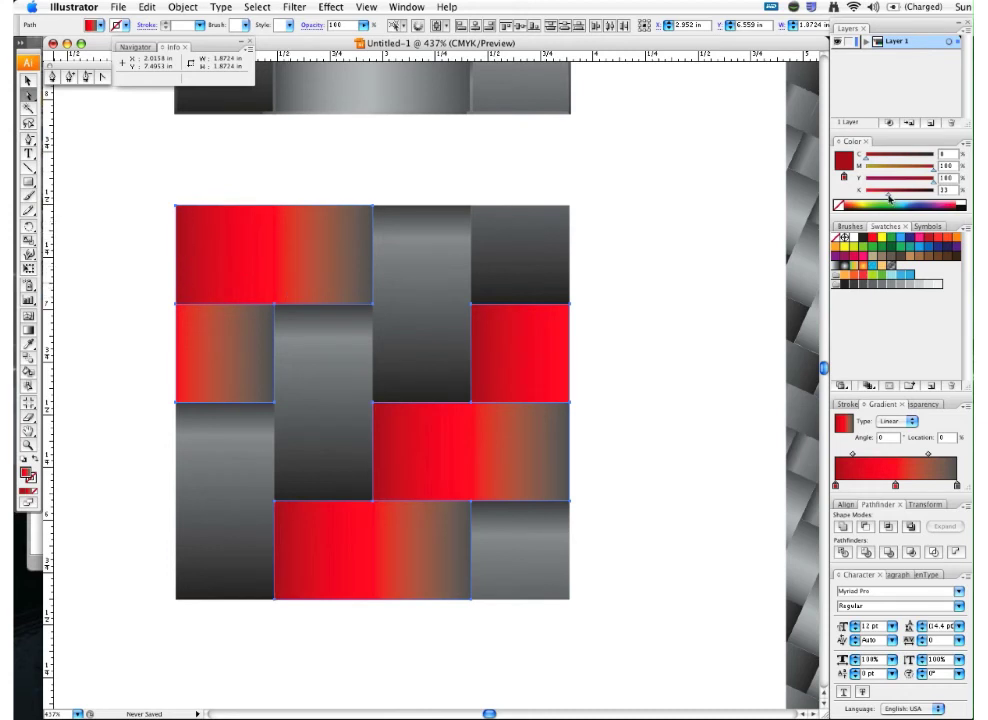
left_click_drag(891, 197, 905, 197)
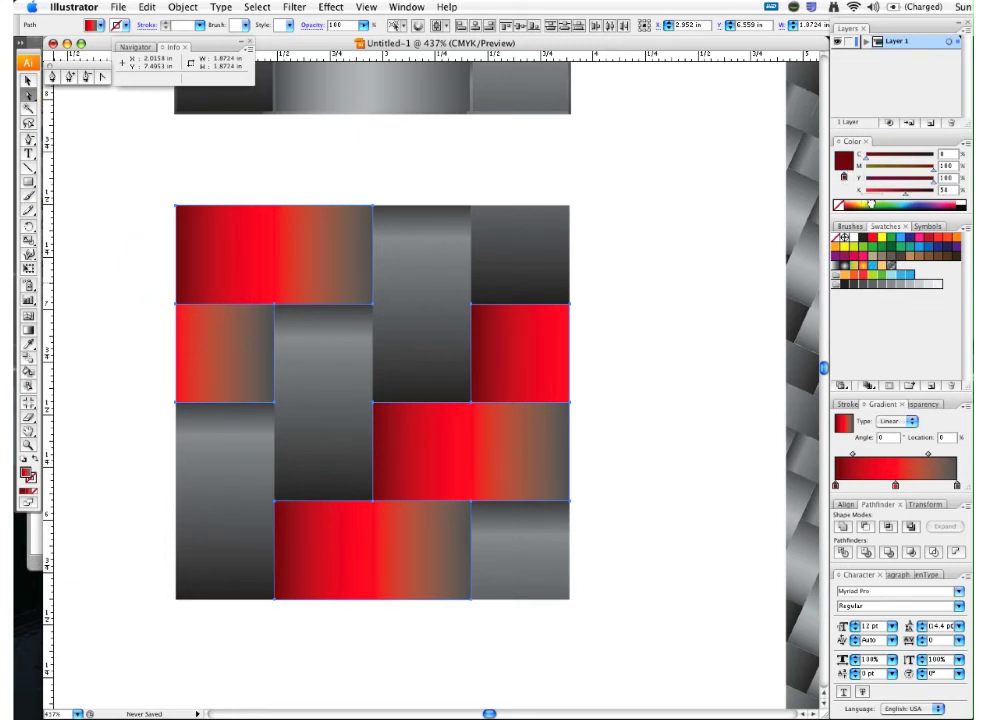
left_click_drag(957, 484, 962, 484)
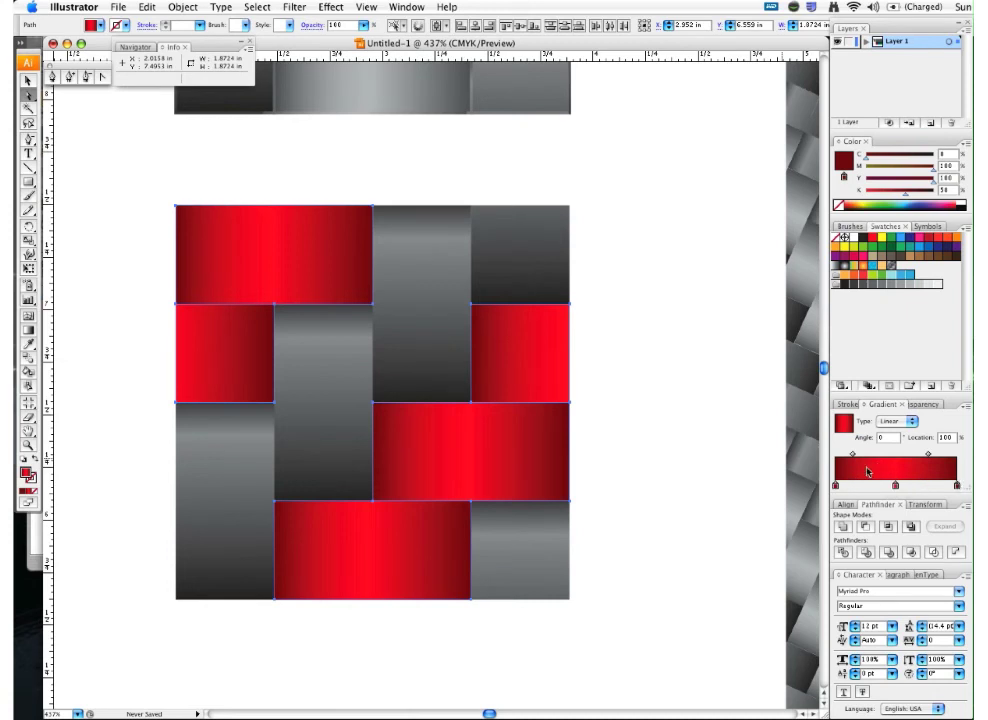
Select a grey vertical strip and every other strip sharing its grey gradient fill.
left_click(572, 221)
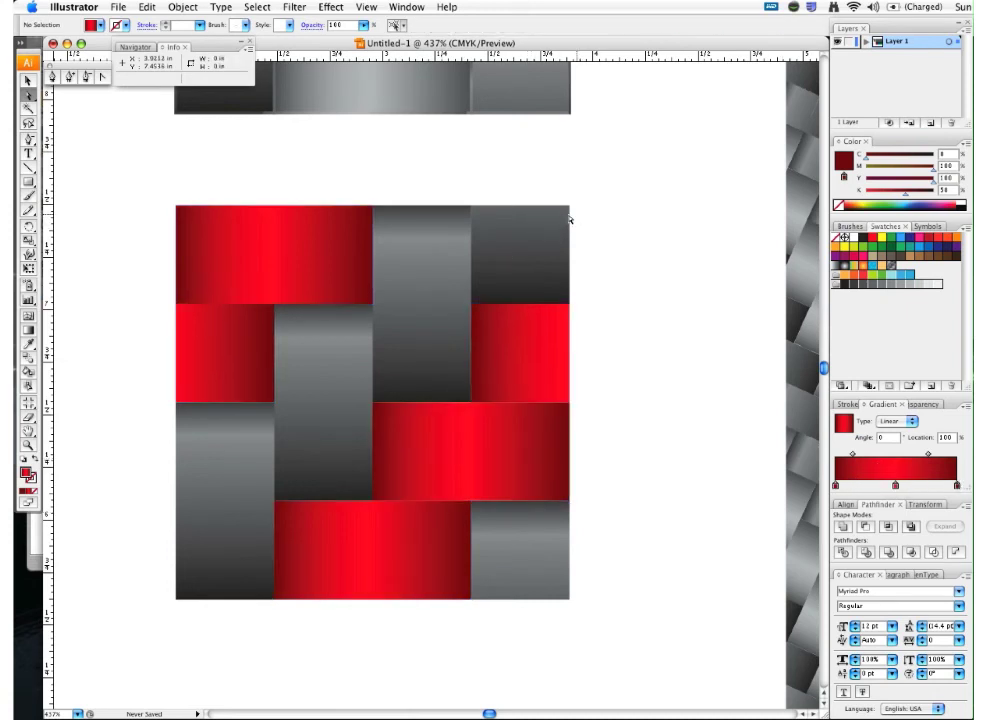
left_click(447, 280)
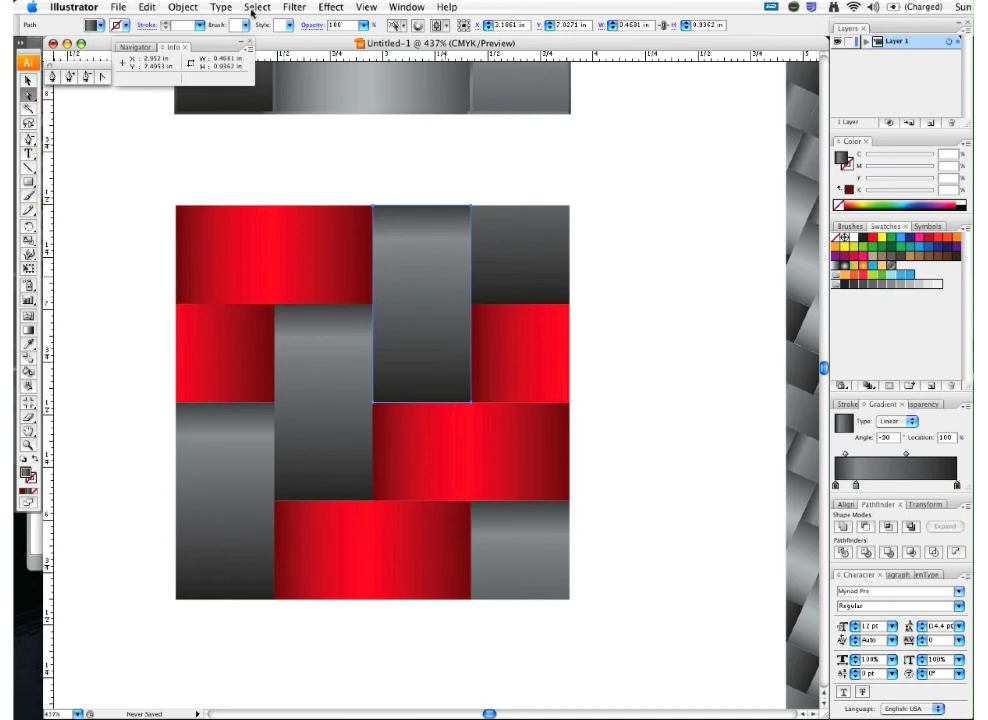
left_click(30, 94)
left_click(256, 8)
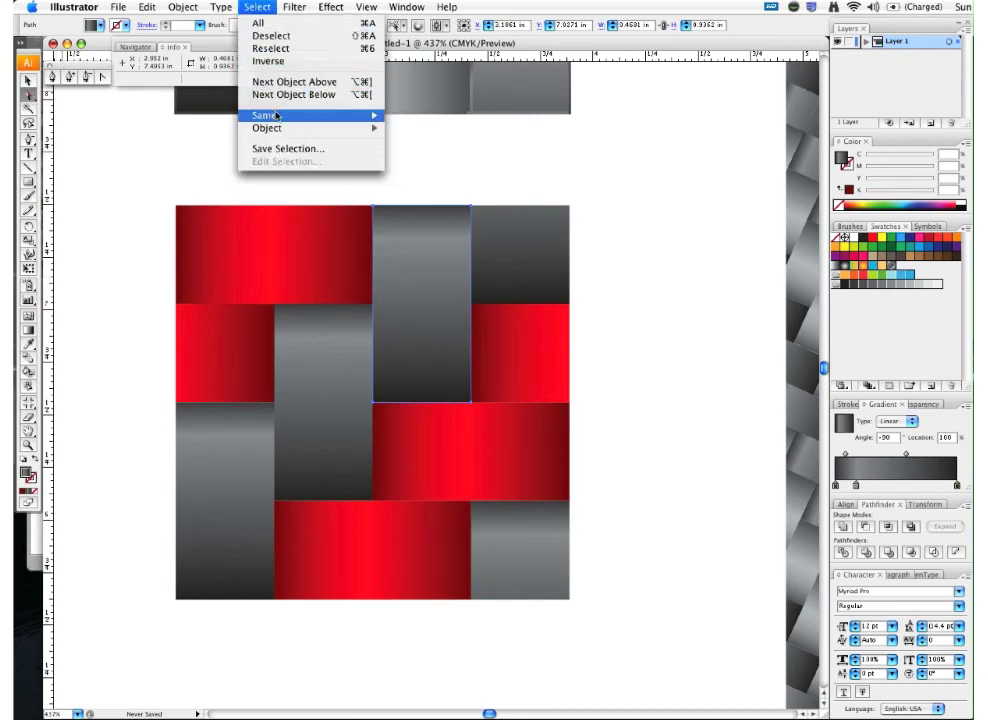
mouse_move(300, 116)
left_click(422, 141)
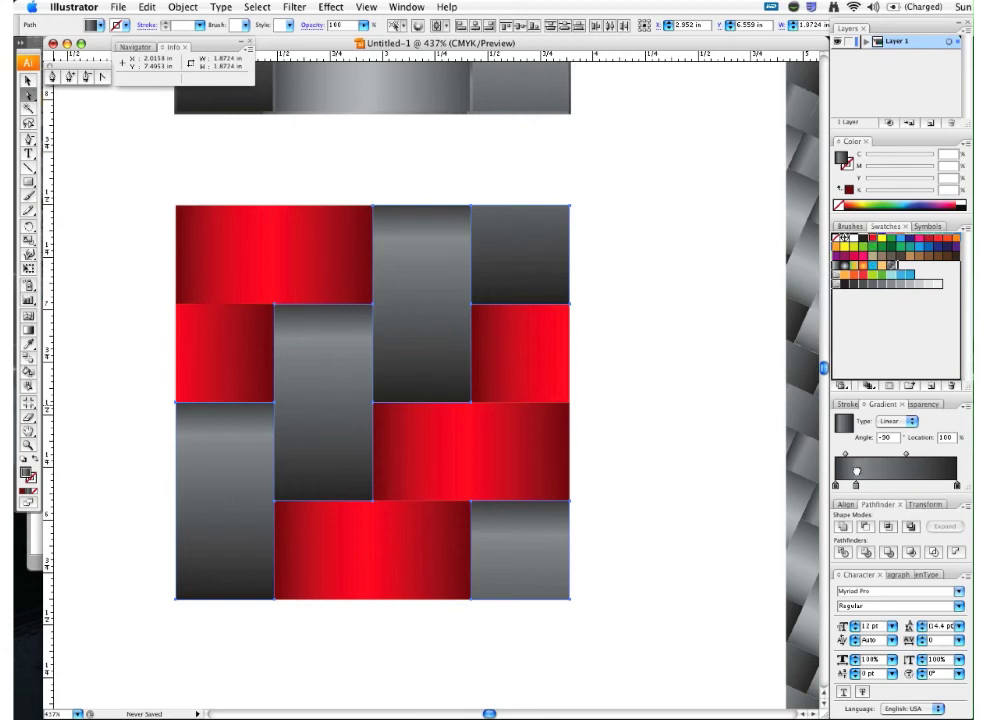
Recolour the grey strips' gradient stops to red, darkening the right end to deep red via K.
left_click_drag(855, 484, 856, 484)
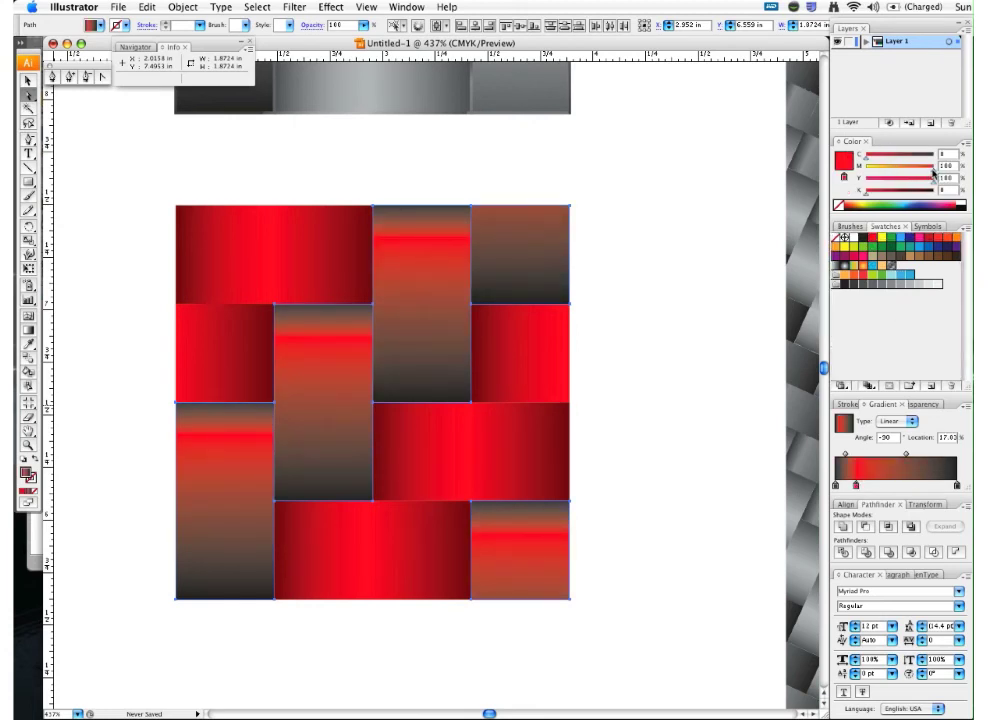
left_click(933, 172)
left_click_drag(930, 172, 927, 175)
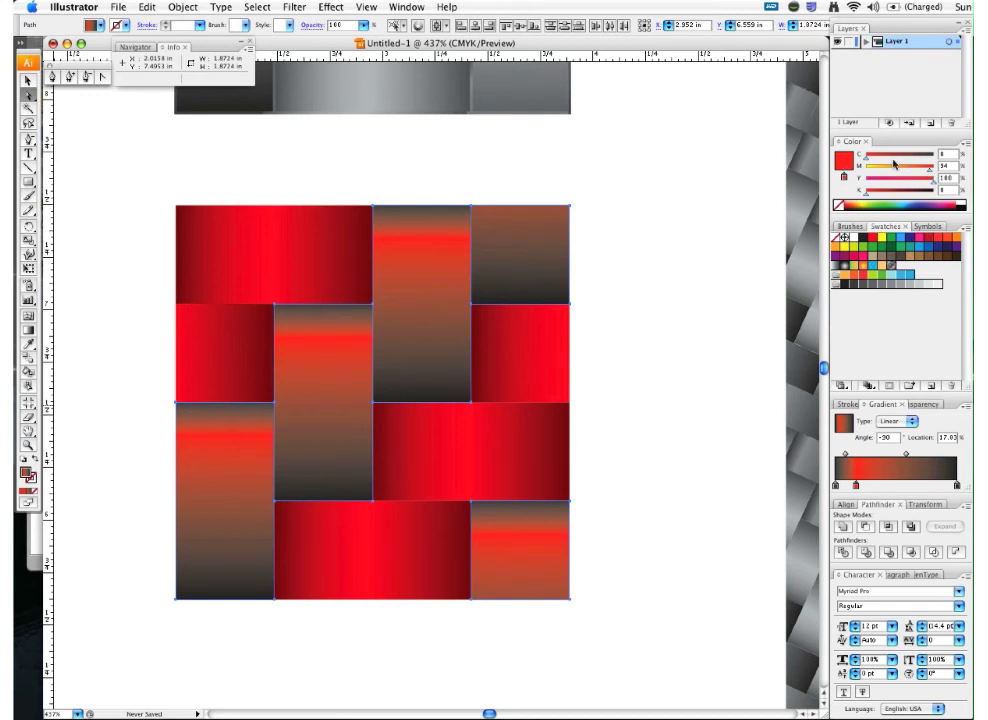
left_click_drag(843, 168, 842, 485)
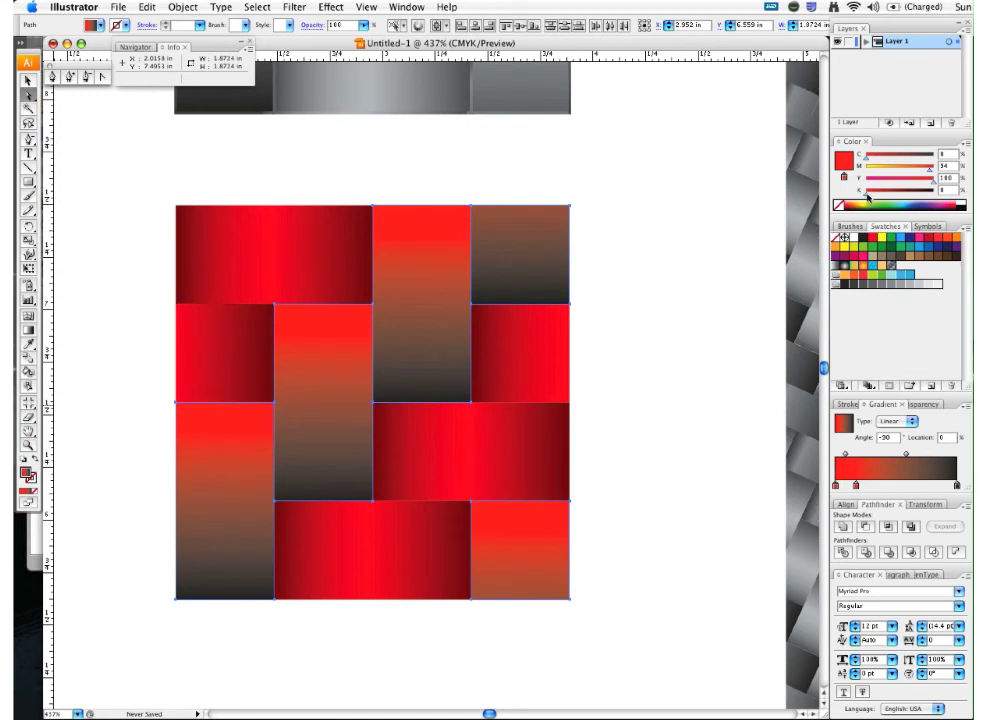
left_click_drag(866, 193, 896, 198)
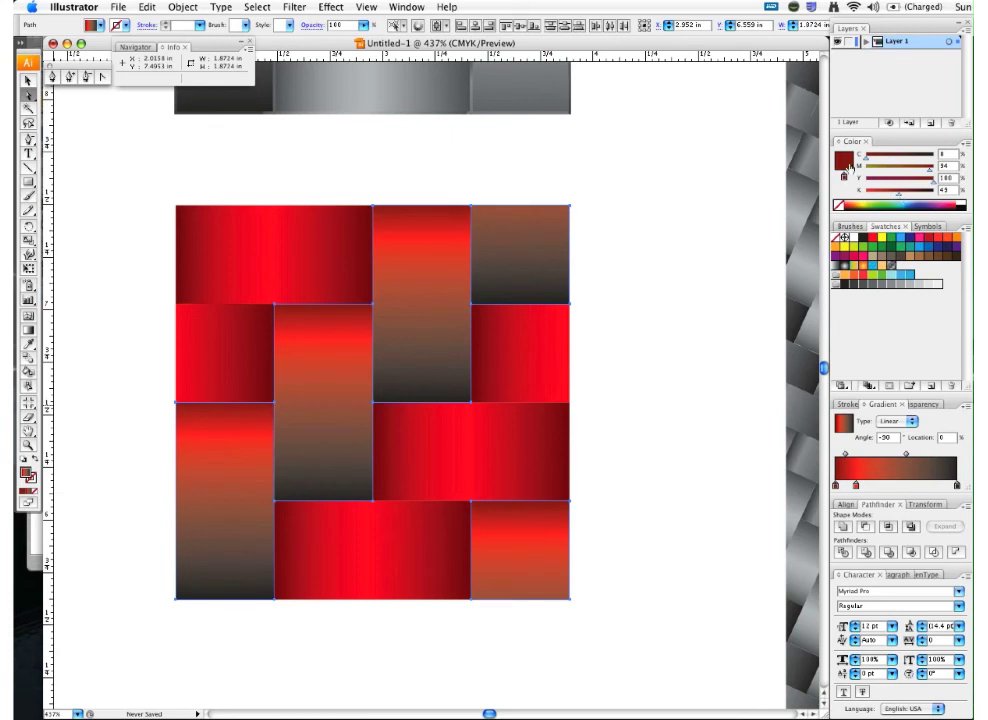
left_click_drag(846, 176, 958, 487)
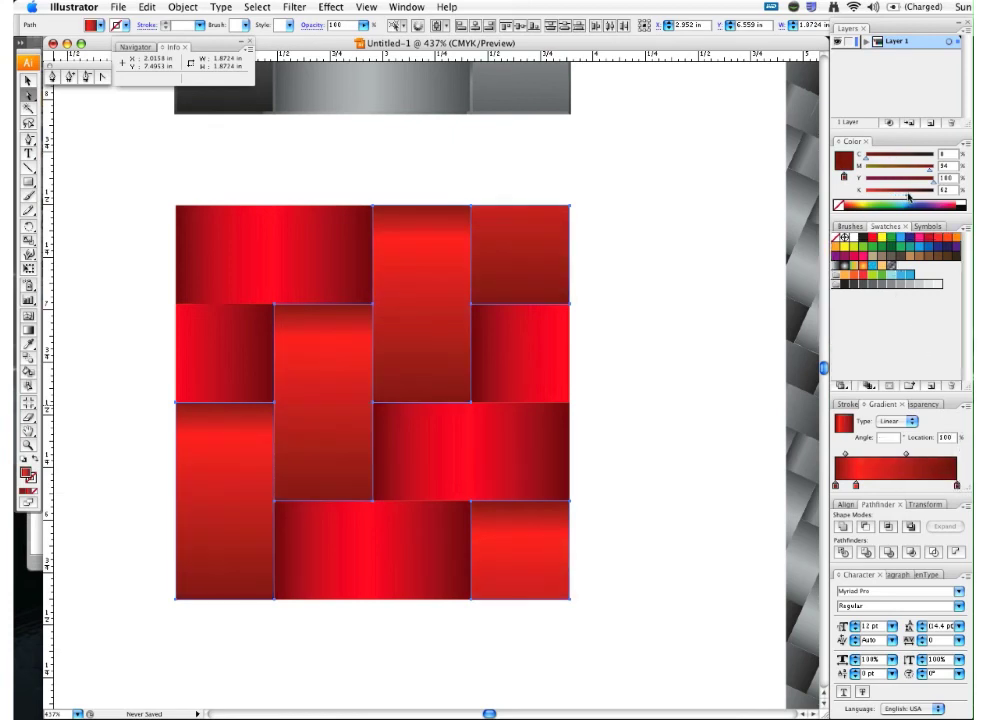
left_click_drag(899, 198, 903, 197)
Fit the artboard in view and unlock all locked artwork with Object > Unlock All.
left_click(611, 410)
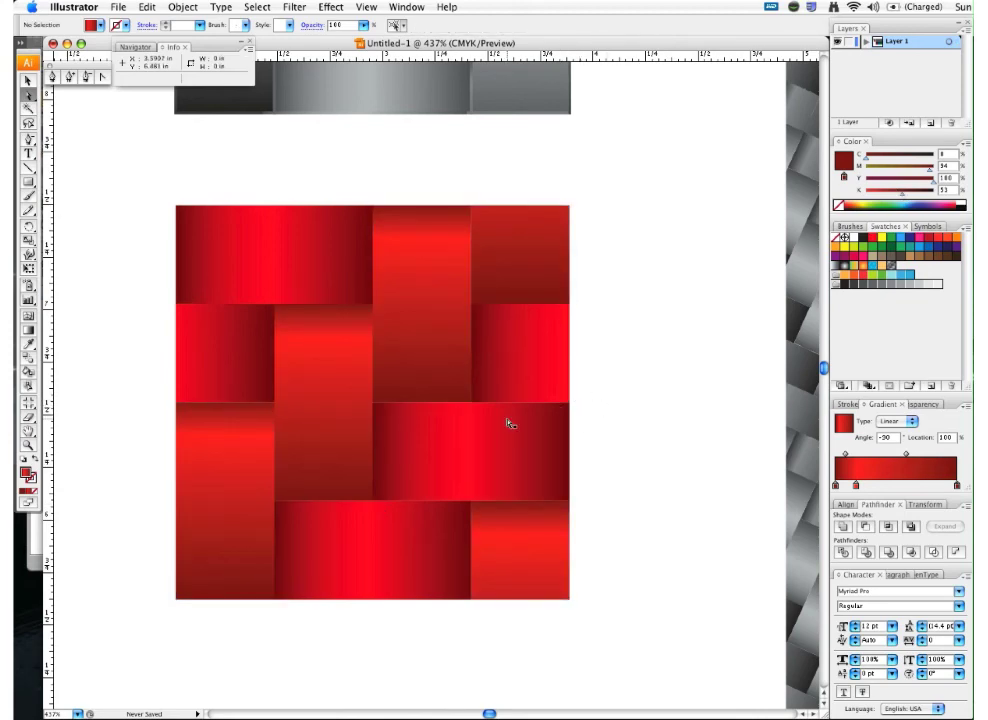
key("super+0")
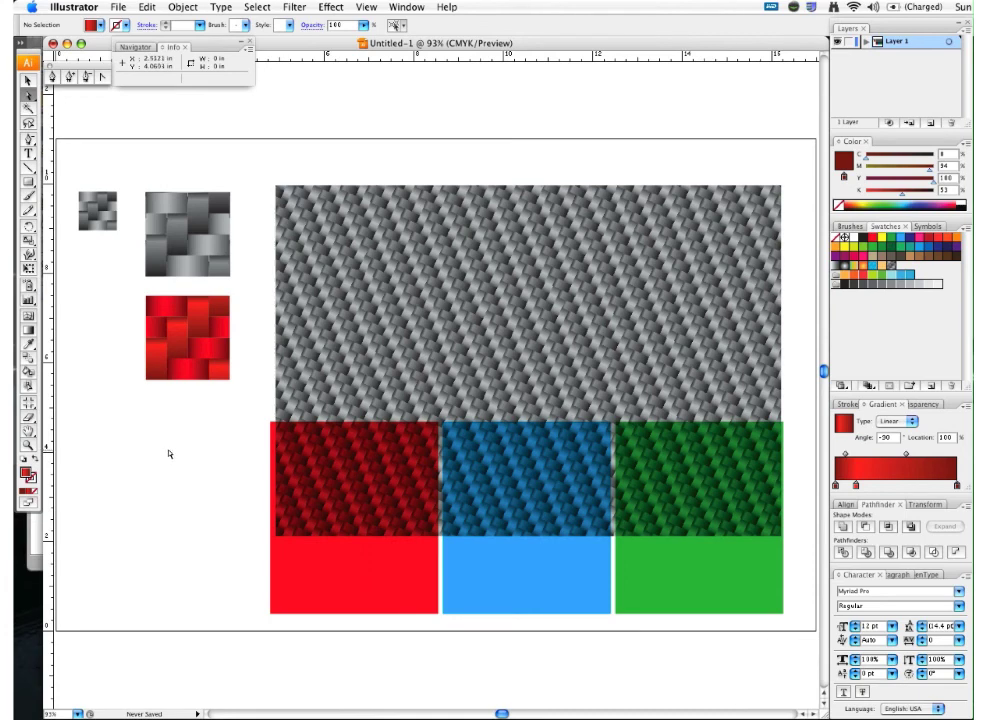
left_click(182, 7)
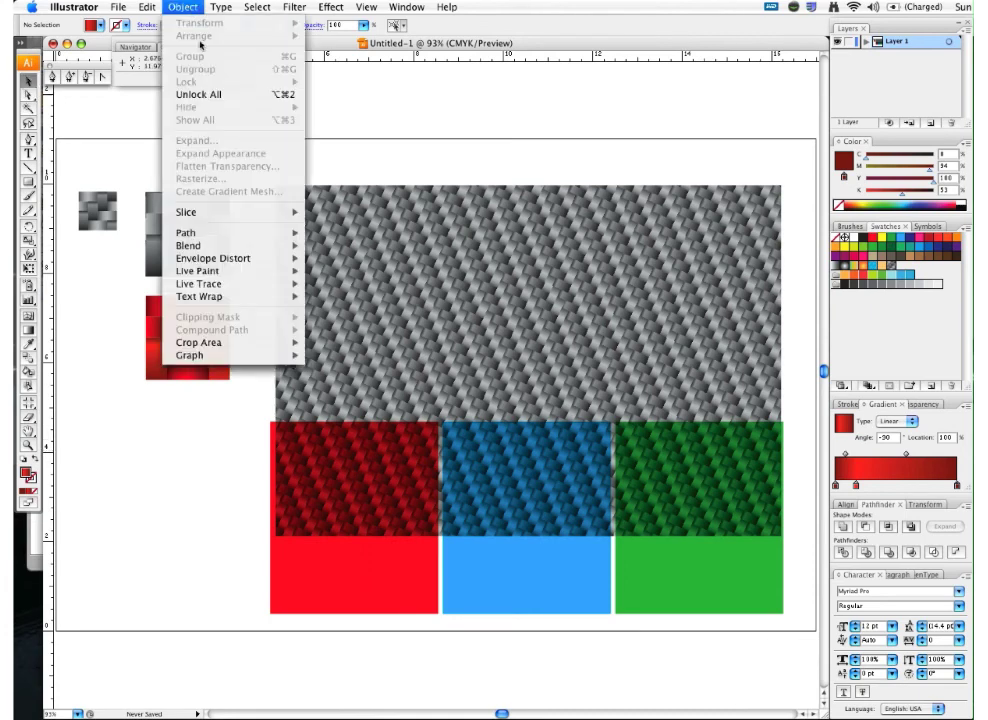
left_click(199, 94)
Marquee-select the red woven tile group and drag it into the Swatches panel.
left_click(165, 422)
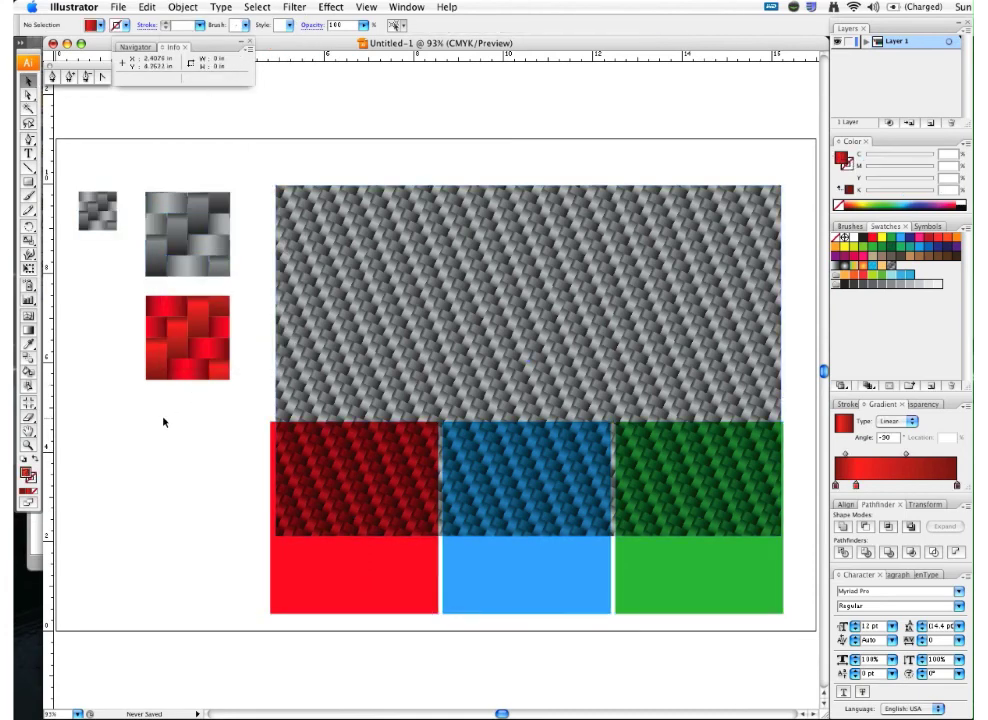
left_click(158, 310)
left_click(137, 388)
left_click_drag(121, 289, 176, 342)
left_click_drag(139, 165, 176, 253)
left_click_drag(134, 284, 898, 268)
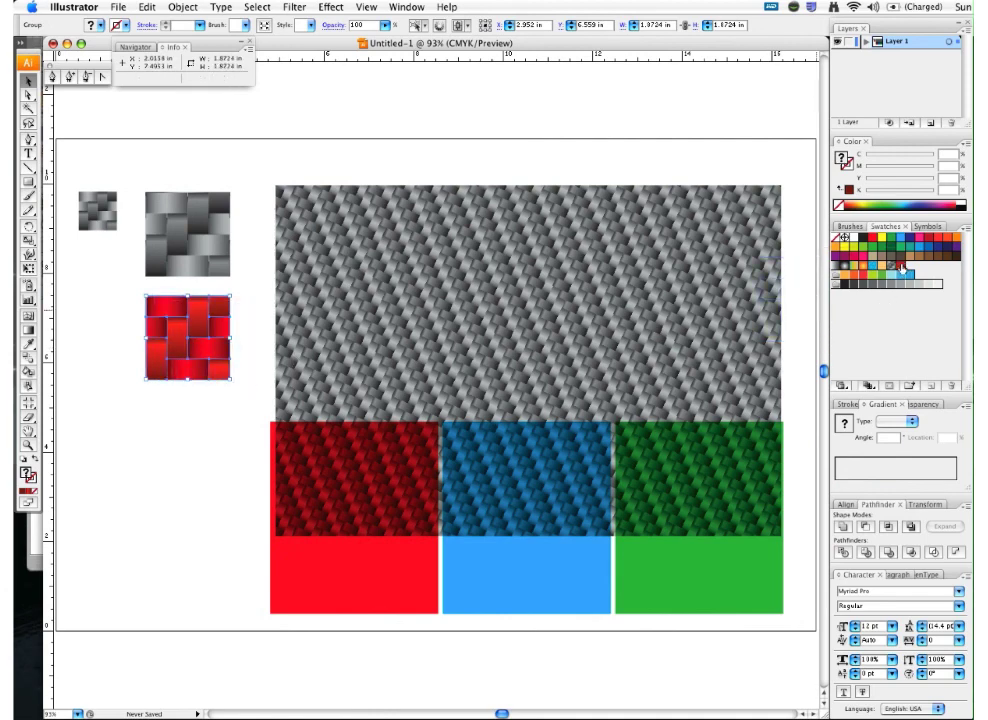
Alt-drag a copy of the gray carbon-fiber rectangle above the original.
left_click(238, 492)
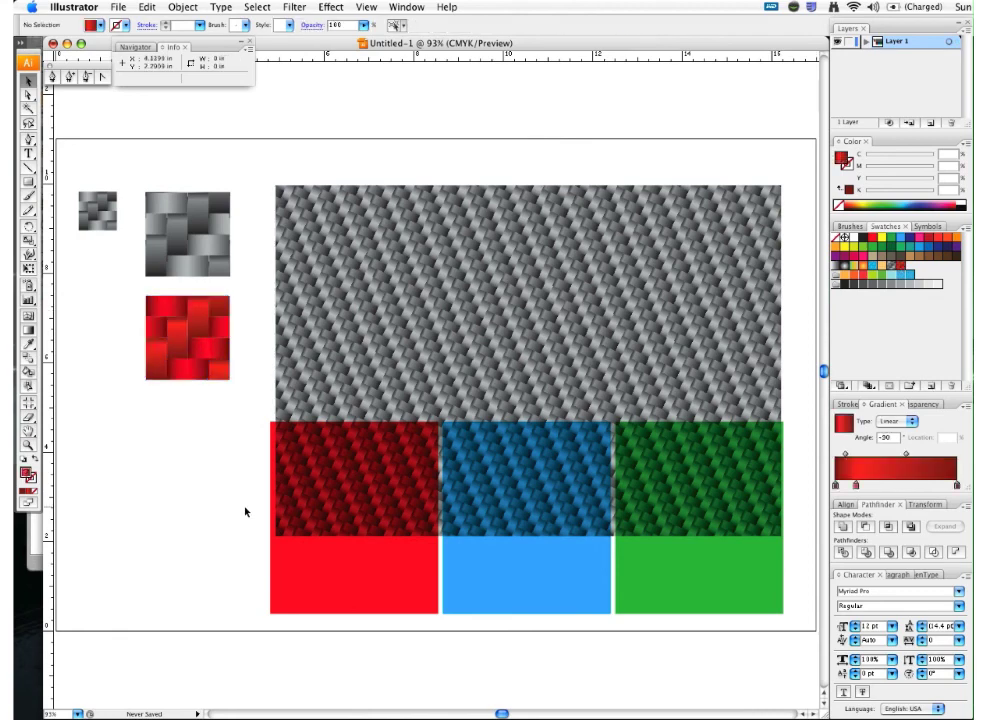
scroll(400, 369, "up", 1)
scroll(400, 369, "up", 3)
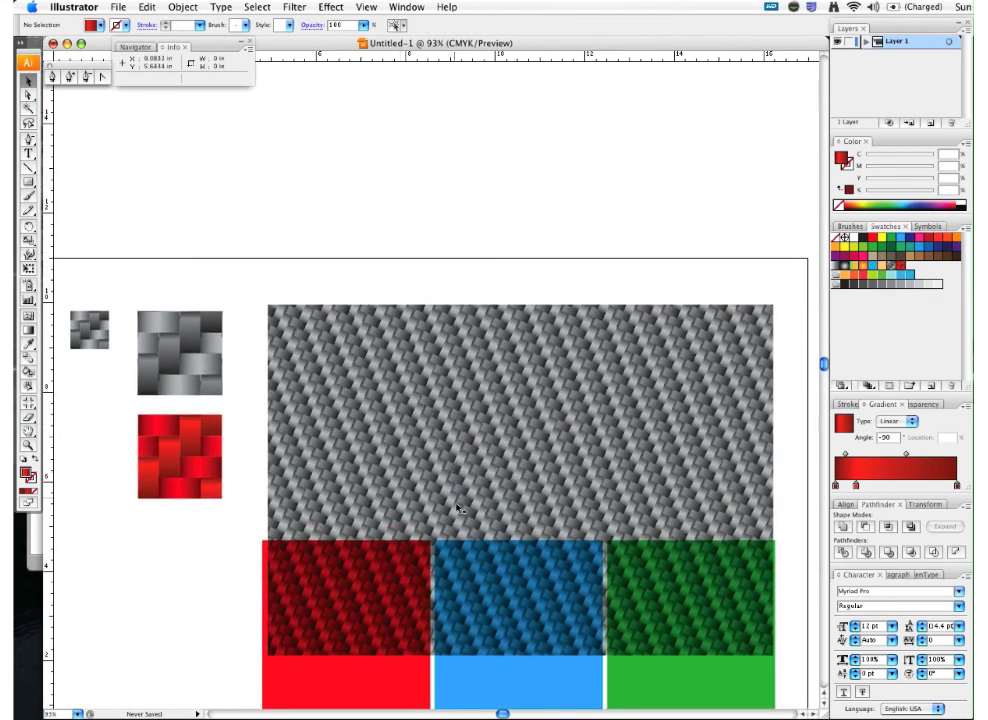
left_click_drag(458, 496, 483, 327)
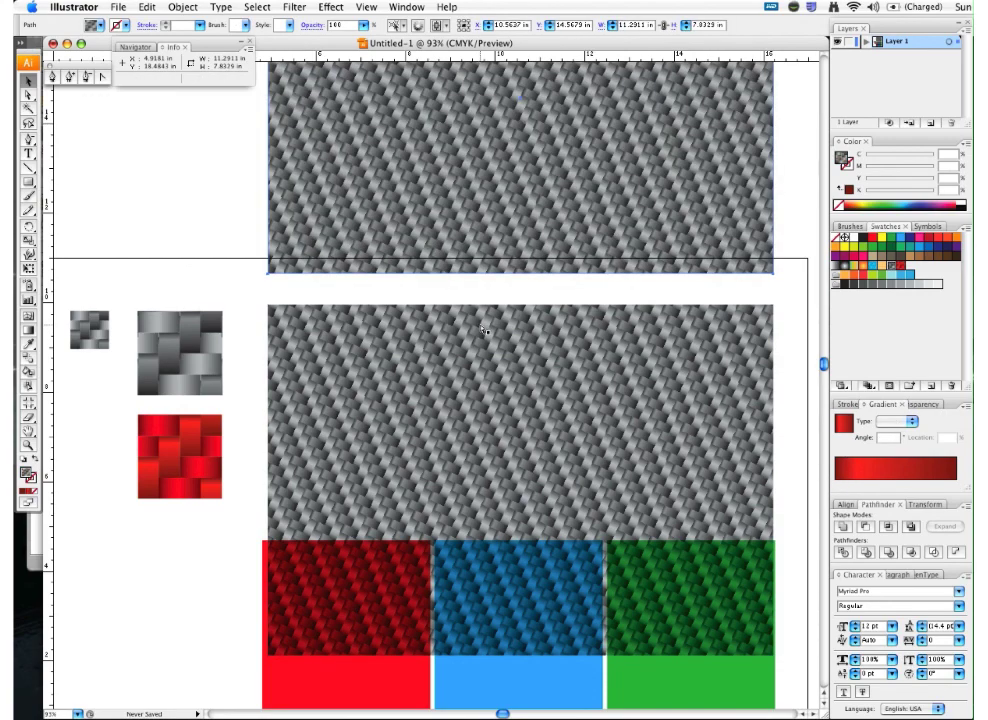
key("super+minus")
Fill the top rectangle copy with the new red weave pattern swatch.
left_click(224, 185)
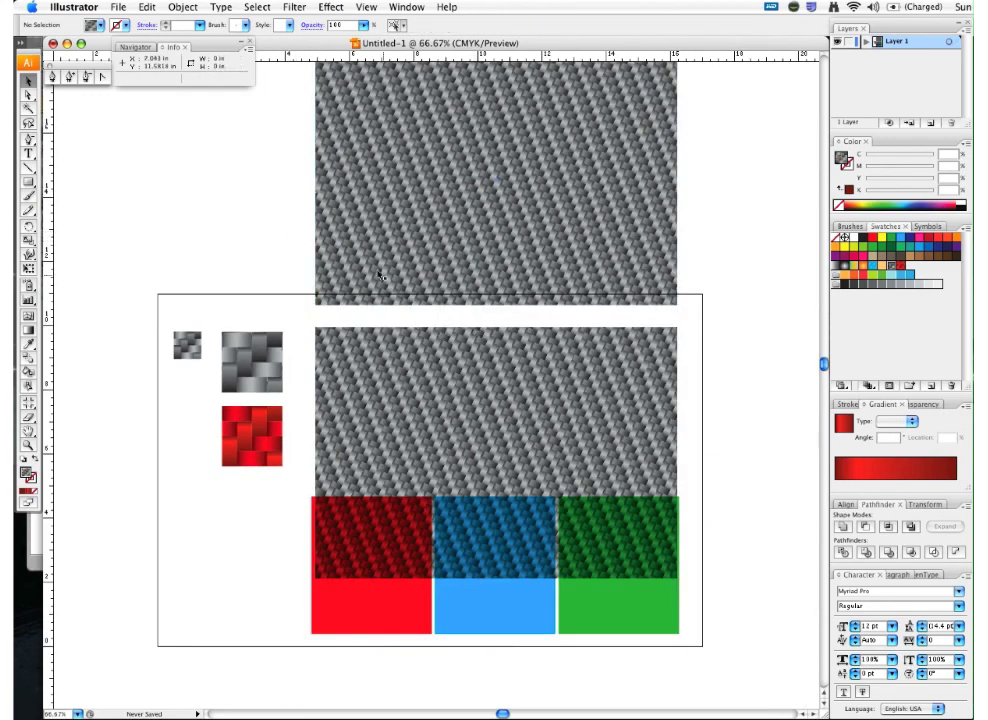
scroll(420, 410, "up", 5)
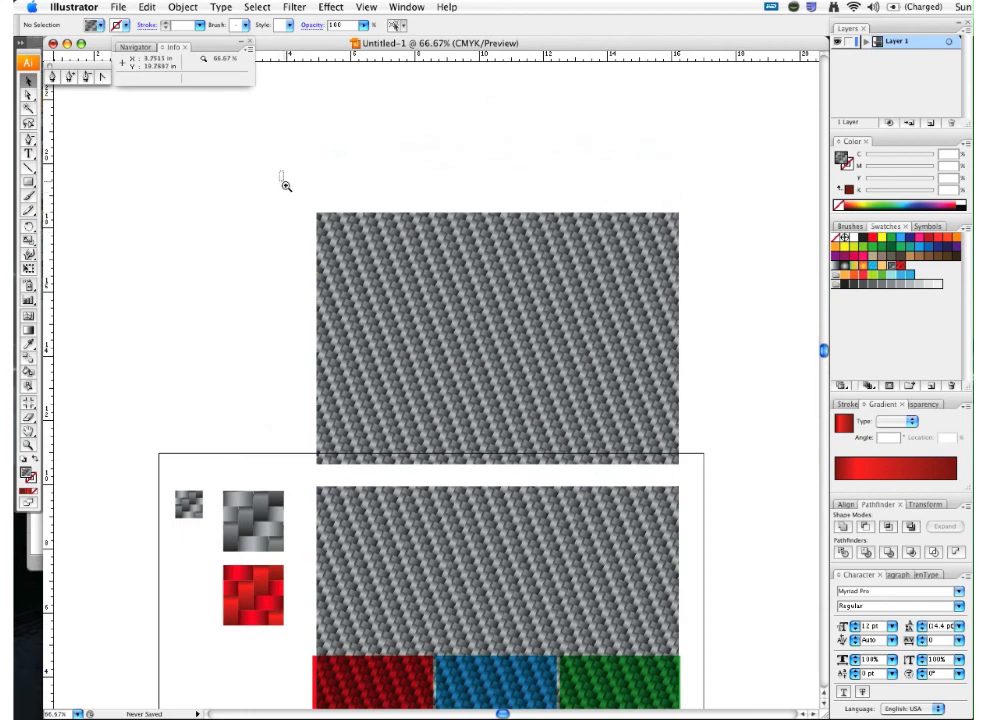
left_click_drag(280, 172, 709, 530)
left_click(452, 310)
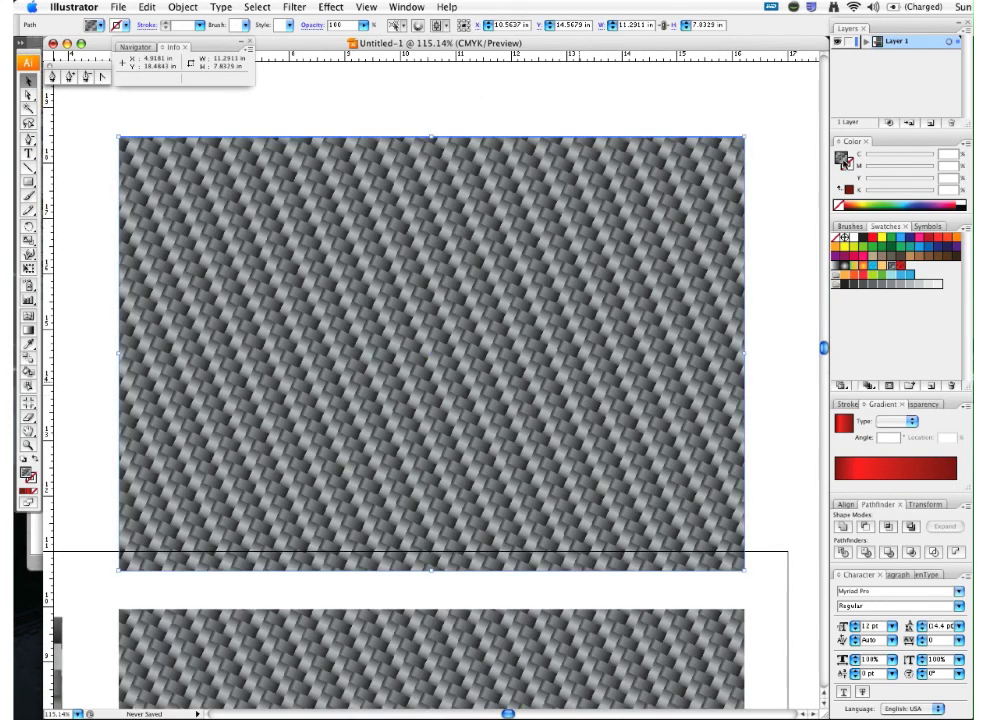
left_click(900, 267)
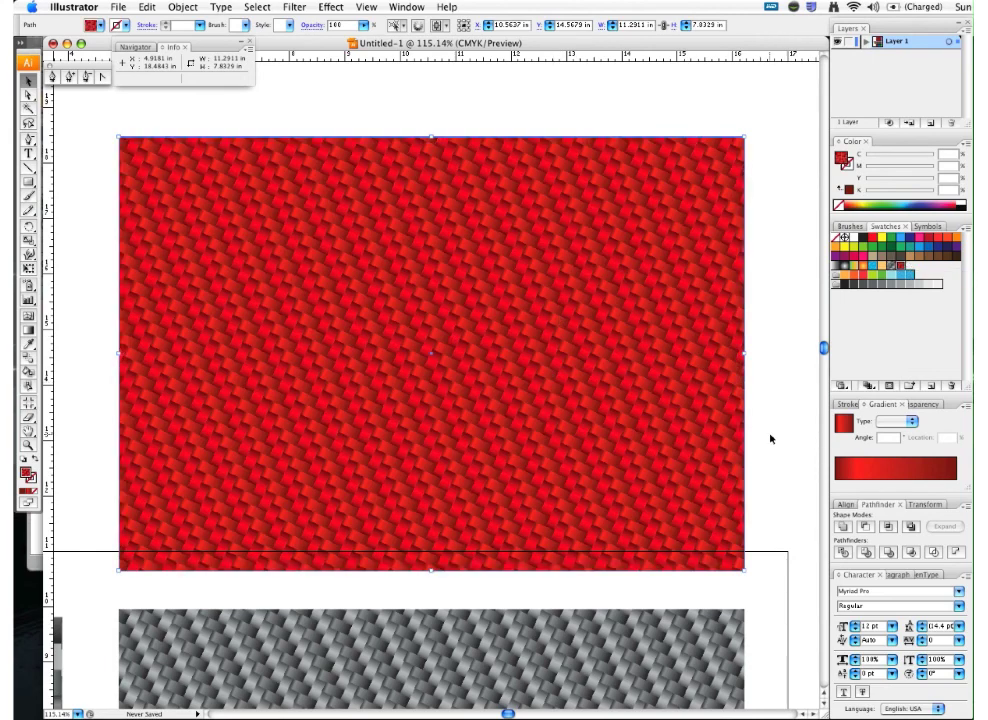
left_click(768, 438)
key("super+1")
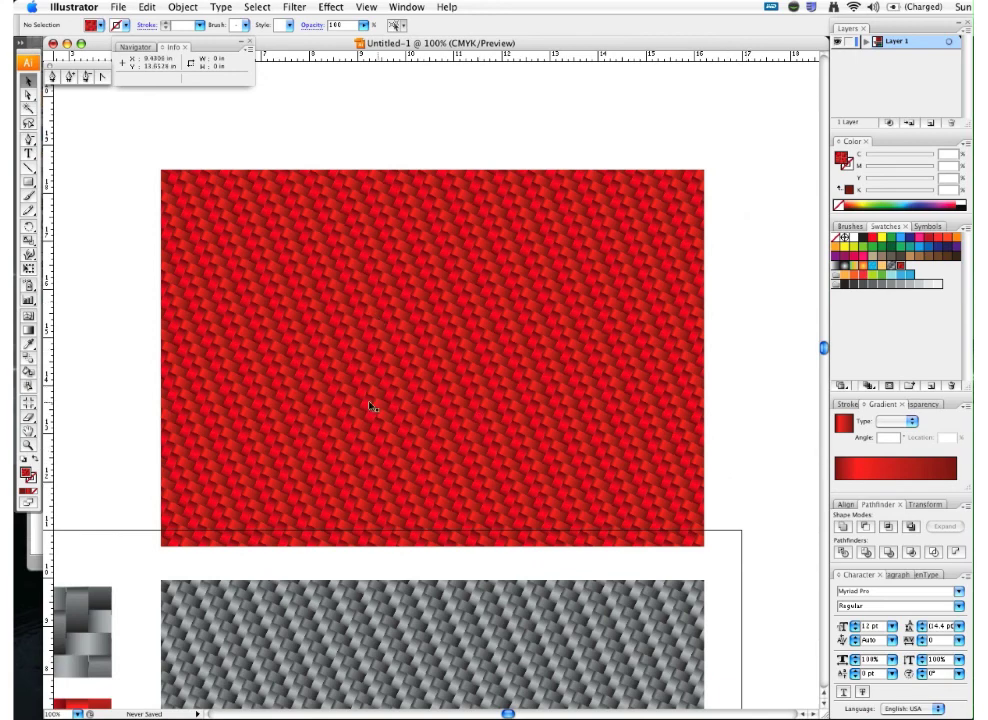
Rotate only the red weave fill inside the upper rectangle using the Rotate tool with ~.
key("r")
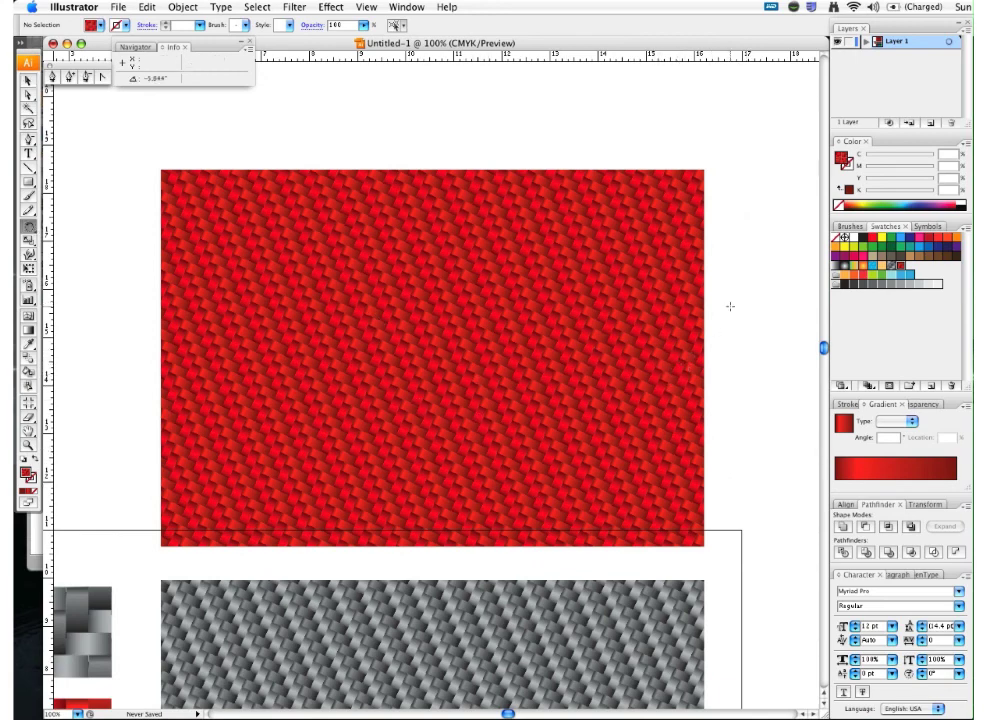
key("v")
left_click(688, 228)
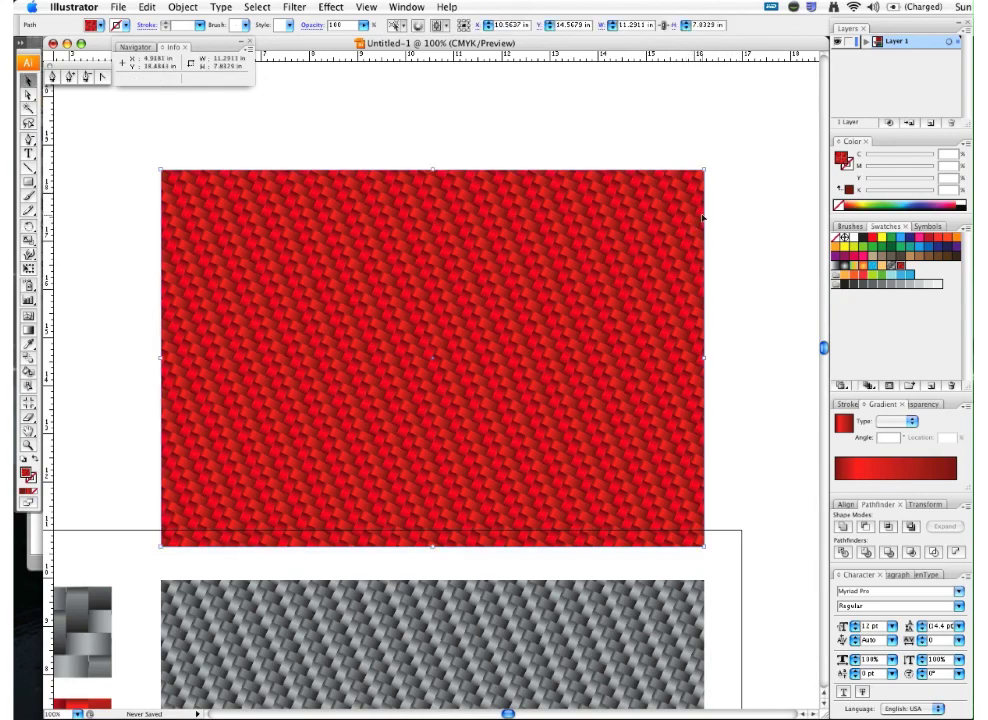
key("r")
mouse_move(756, 209)
left_mouse_down()
mouse_move(723, 154)
mouse_move(752, 234)
left_mouse_up()
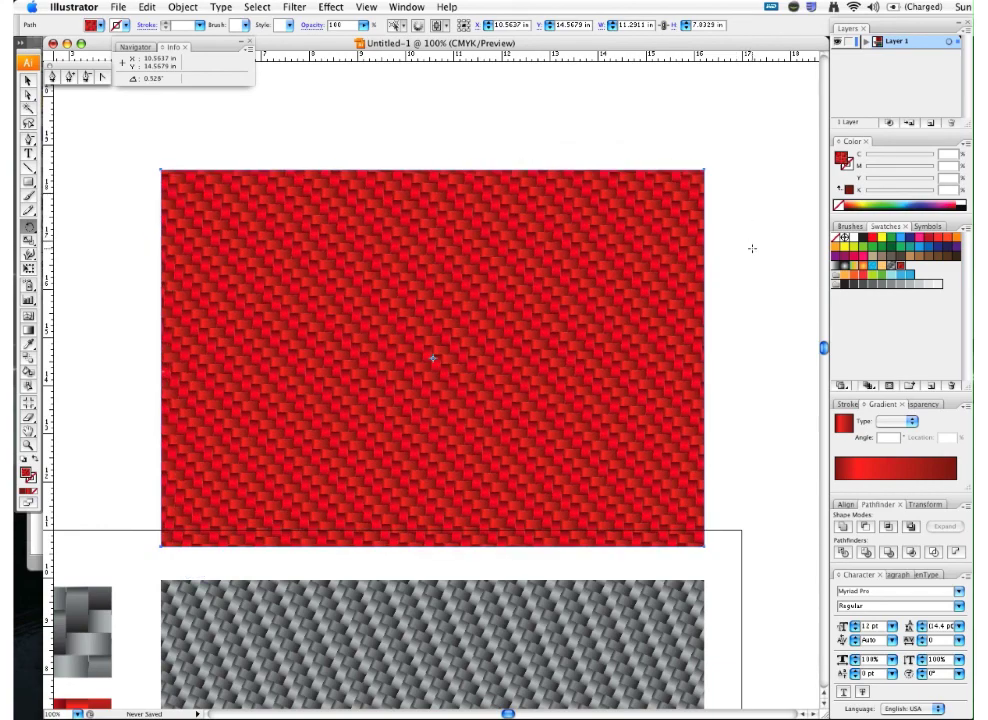
key("super+minus")
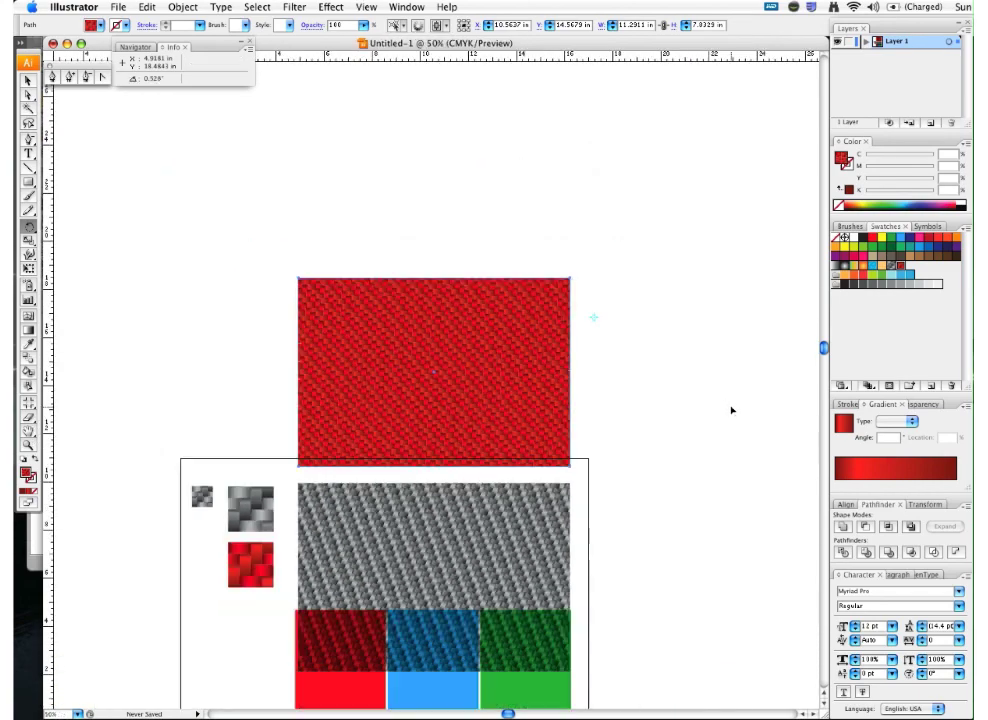
scroll(731, 400, "down", 2)
left_click(256, 591)
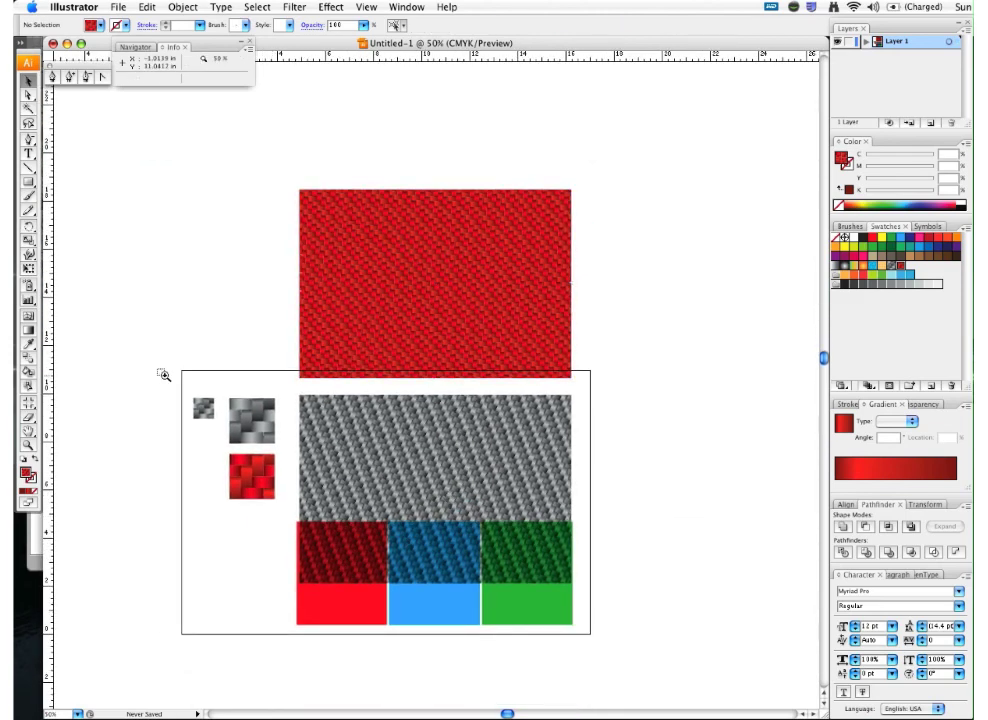
left_click_drag(161, 375, 635, 640)
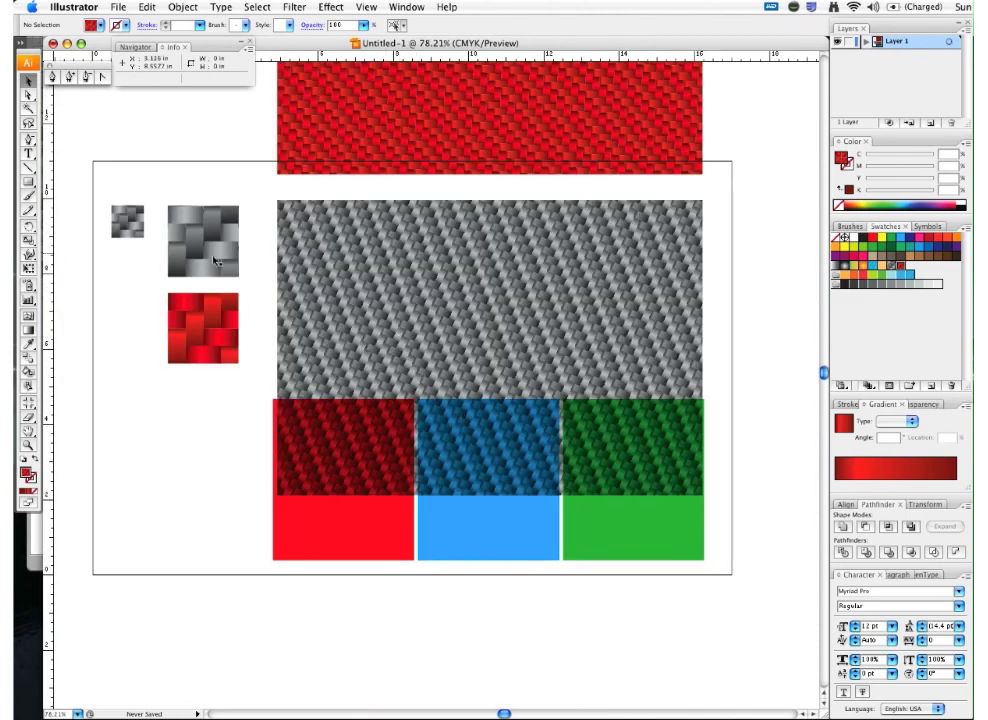
left_click(185, 211)
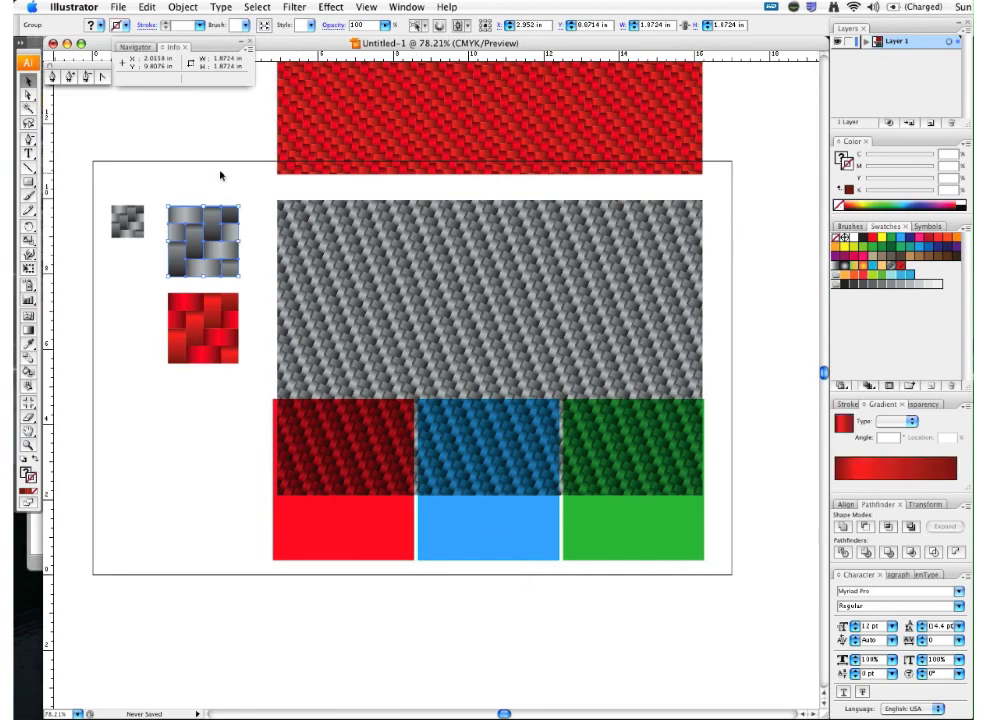
left_click(220, 177)
scroll(287, 261, "up", 3)
scroll(286, 374, "up", 4)
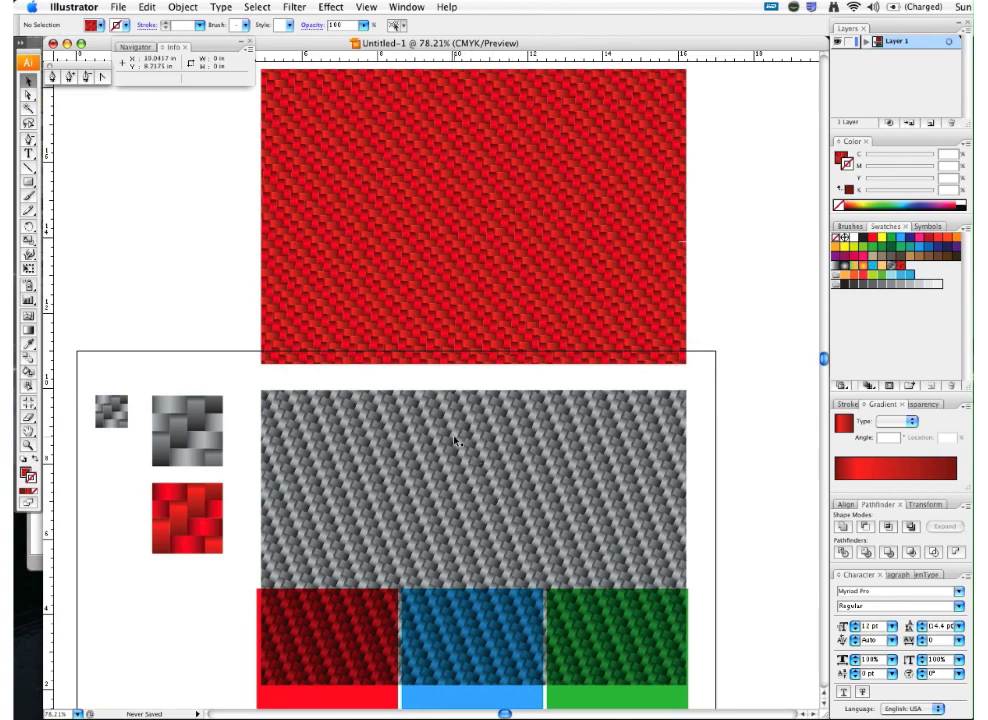
left_click_drag(701, 503, 706, 404)
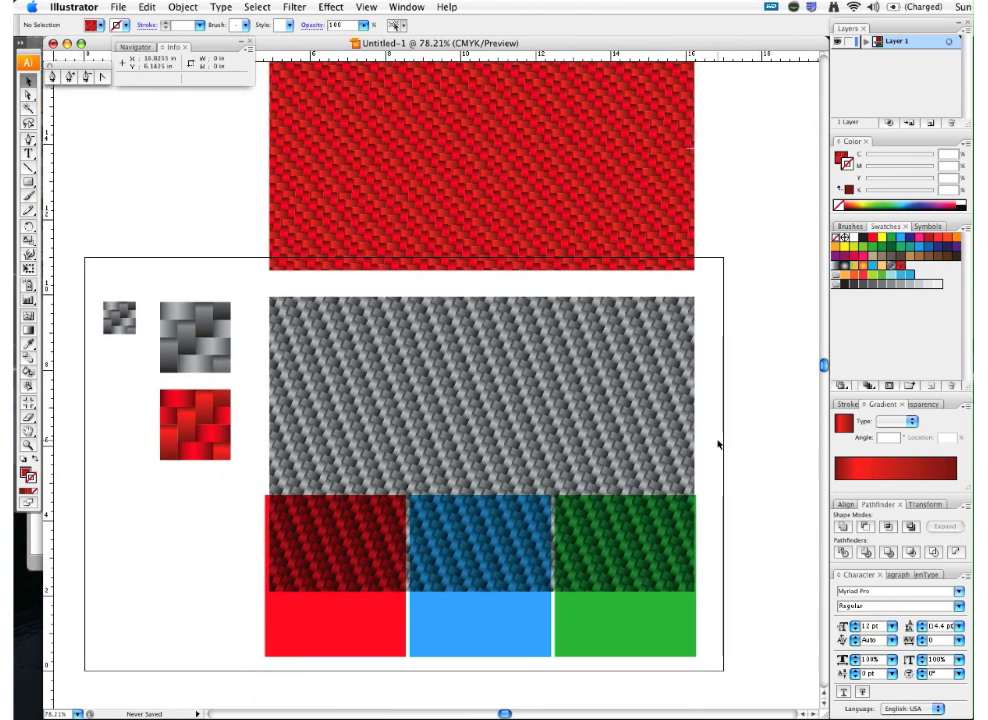